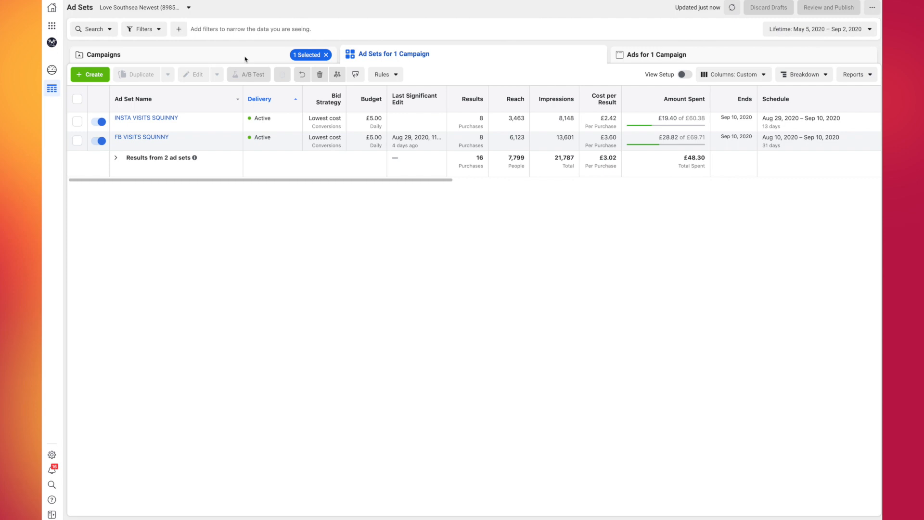
View the campaign list, then return to the ad sets of the selected campaign.
click(247, 59)
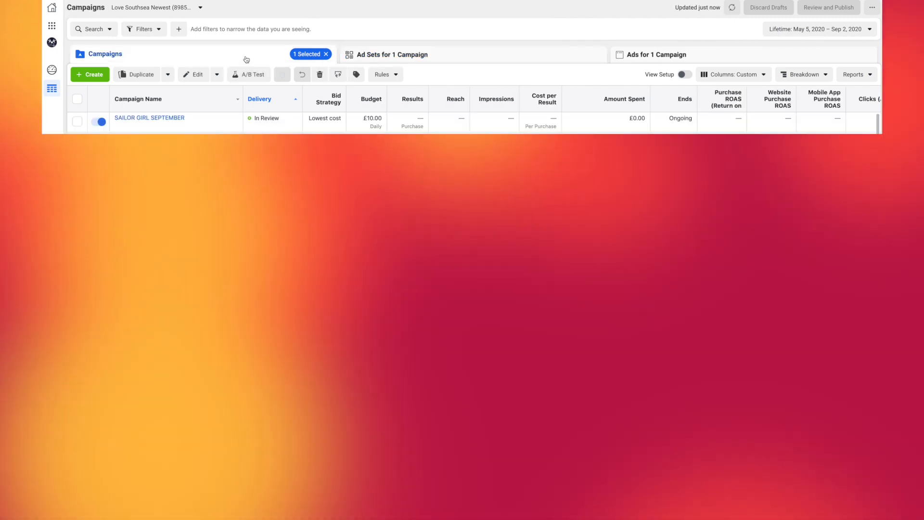
click(428, 57)
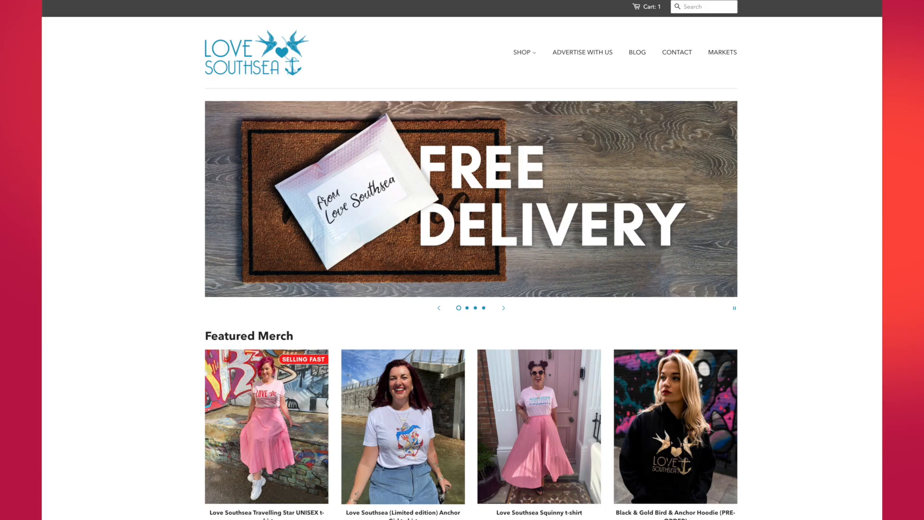
Open the limited edition Anchor Girl t-shirt from the Love Southsea shop's Featured Merch and look over its product page.
scroll(640, 193, down, 5)
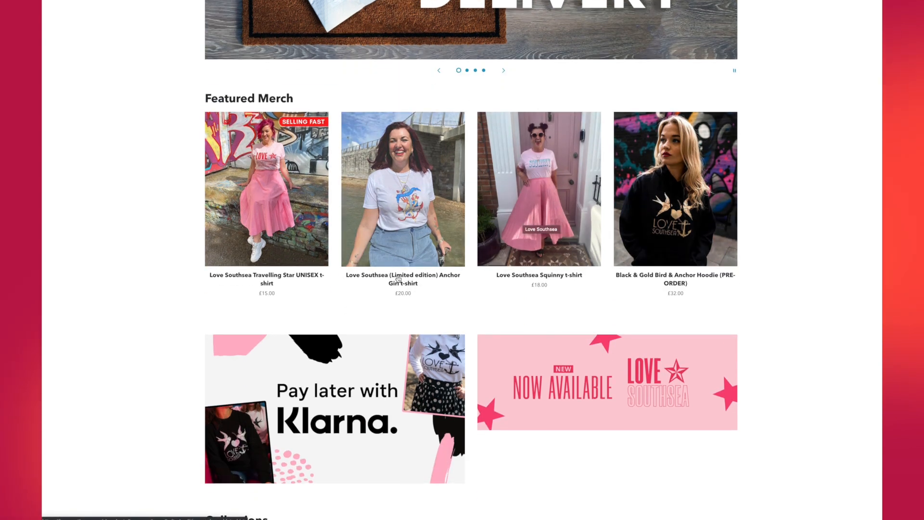
click(398, 278)
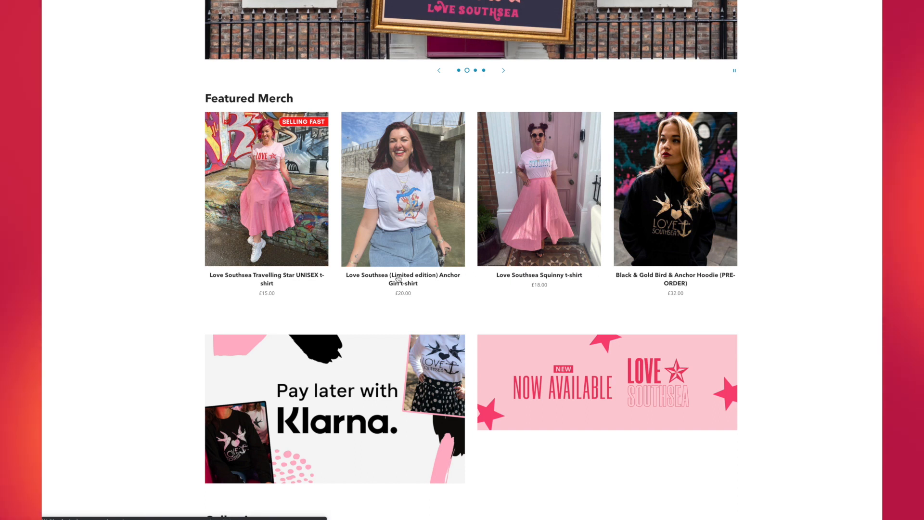
scroll(398, 278, down, 3)
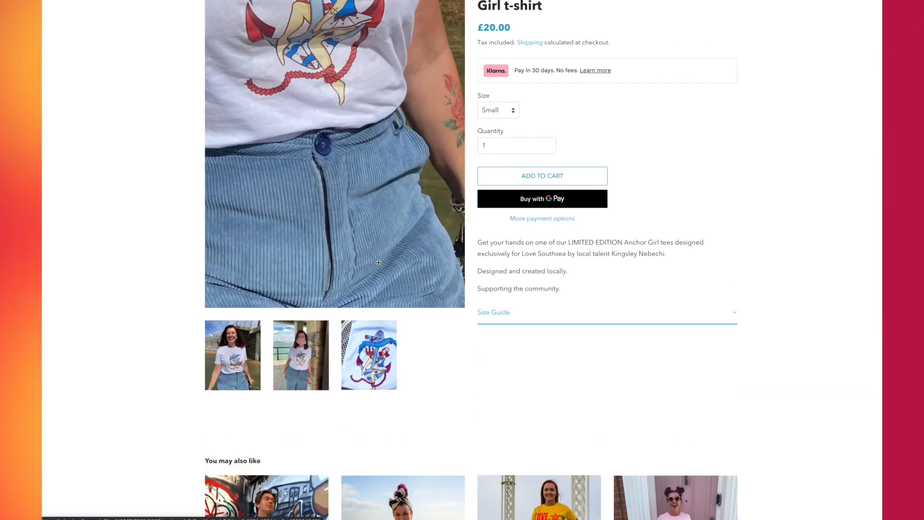
scroll(378, 247, up, 2)
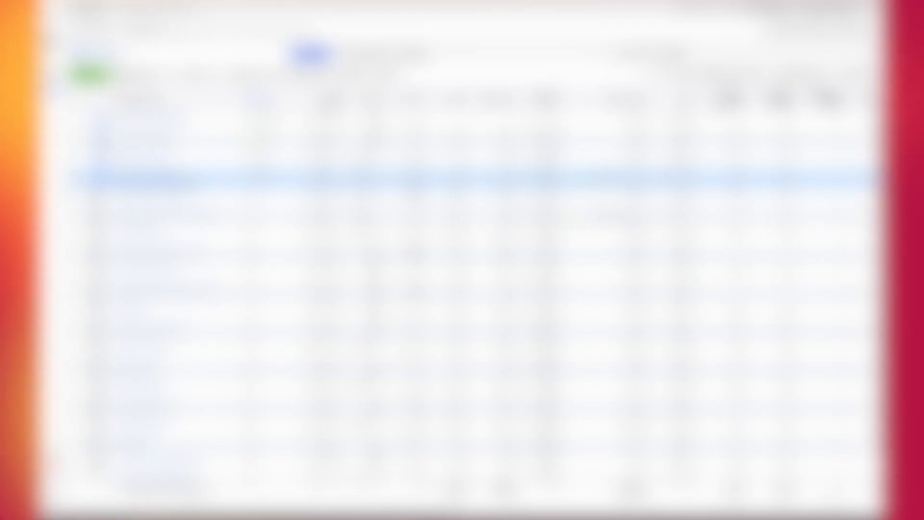
Open the selected campaign's ad sets in Ads Manager and examine their budget, results, amount spent, purchase ROAS, adds to cart and purchase conversion value.
click(185, 177)
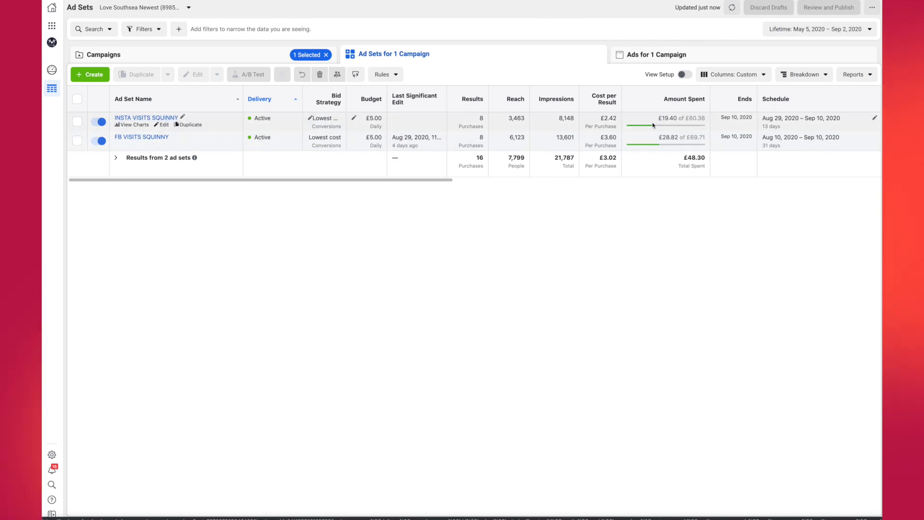
scroll(544, 131, right, 2)
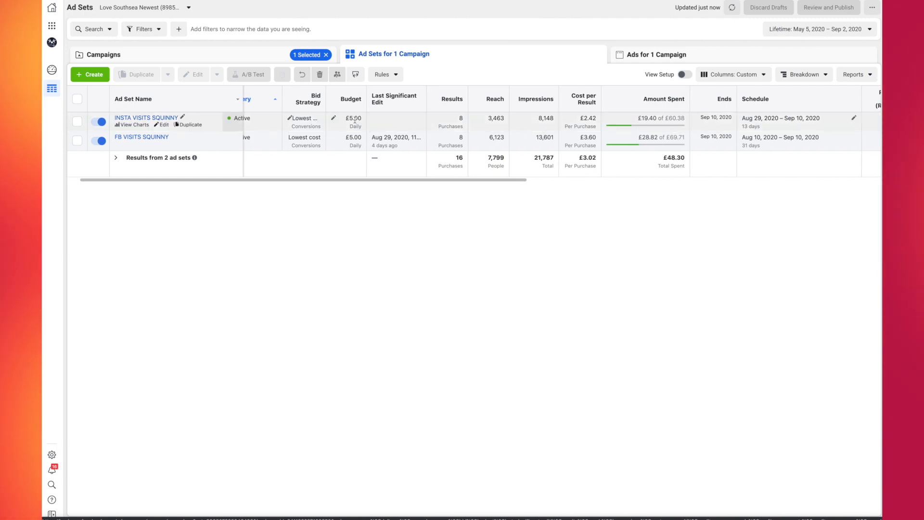
scroll(358, 126, right, 2)
scroll(382, 127, right, 10)
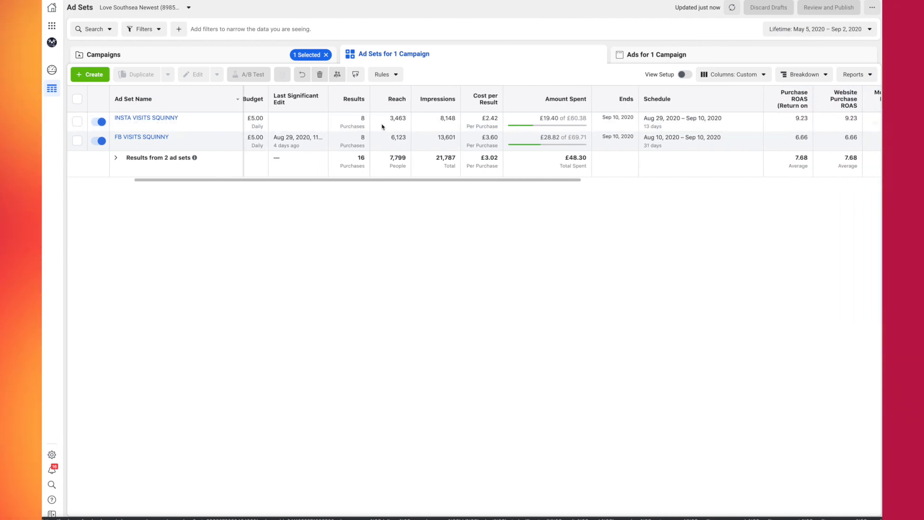
scroll(383, 127, right, 5)
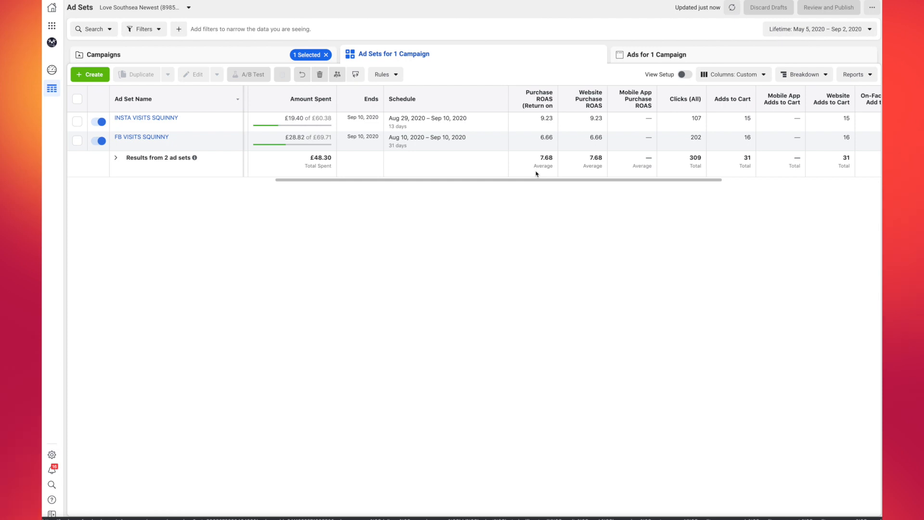
scroll(537, 173, right, 5)
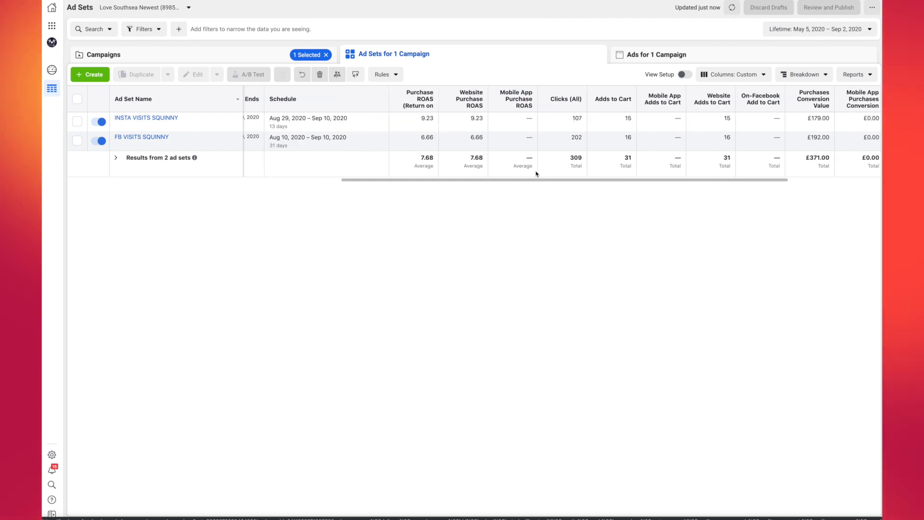
scroll(536, 173, left, 5)
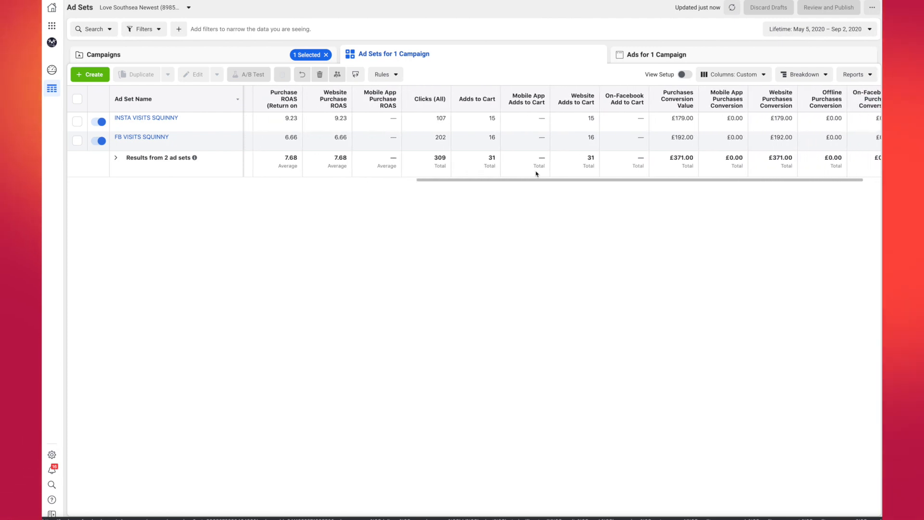
scroll(536, 174, right, 3)
scroll(665, 165, left, 8)
scroll(662, 164, right, 5)
scroll(663, 164, right, 5)
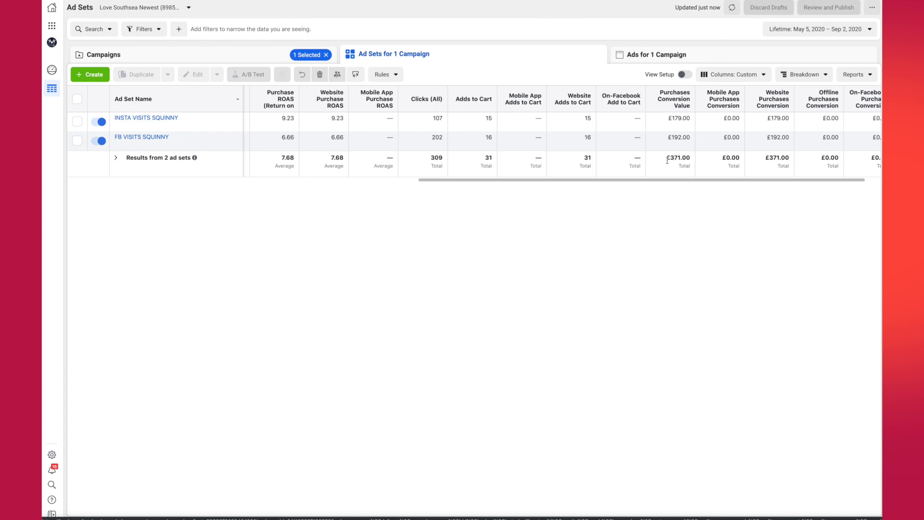
scroll(668, 161, left, 5)
scroll(667, 161, left, 5)
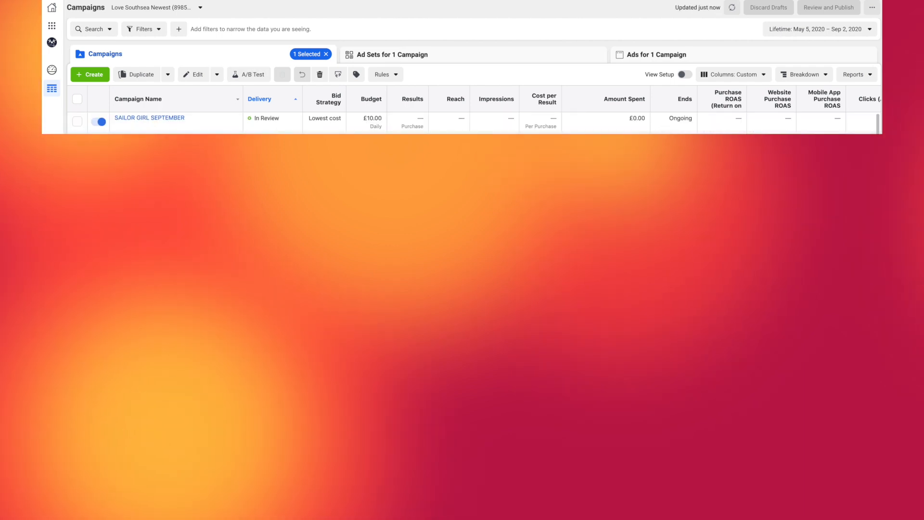
Create a new campaign with the Conversions objective.
click(101, 74)
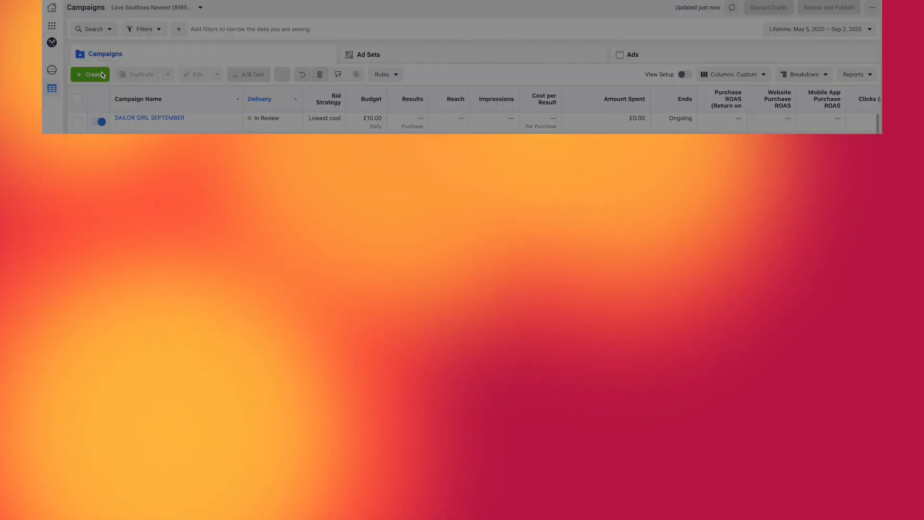
click(573, 368)
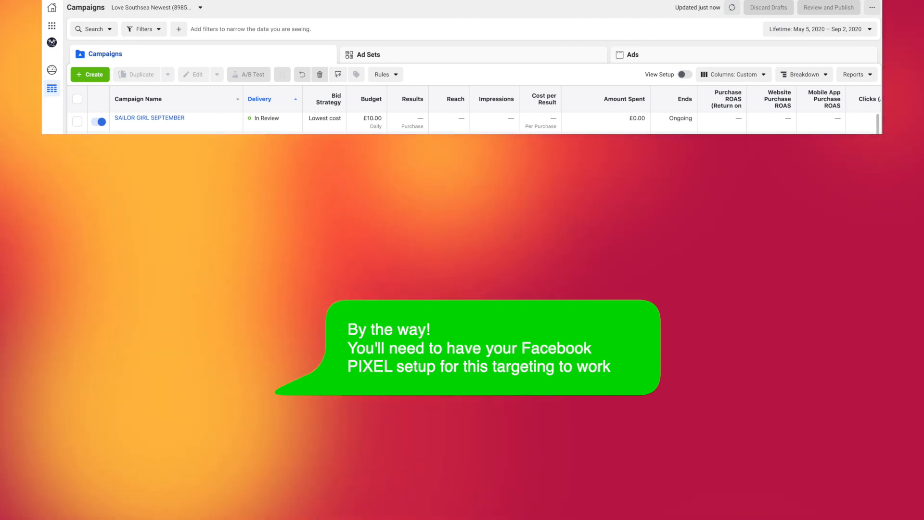
click(92, 75)
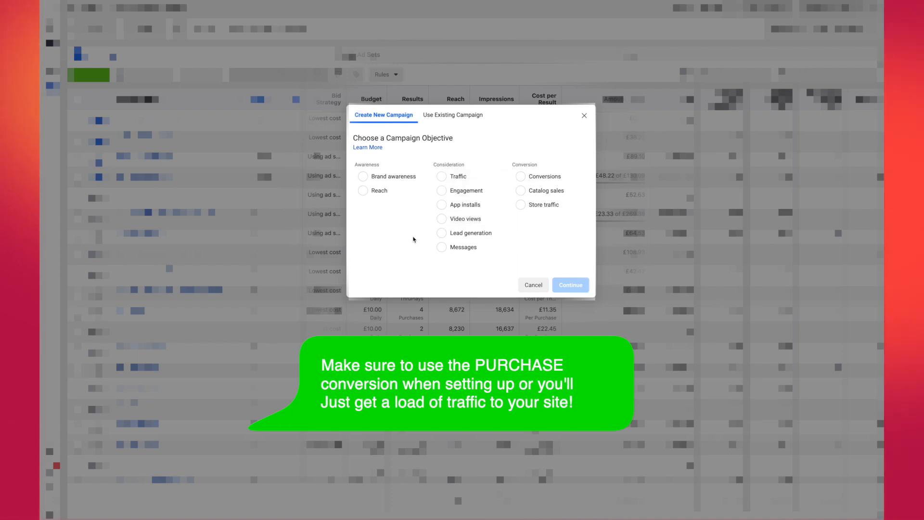
click(537, 178)
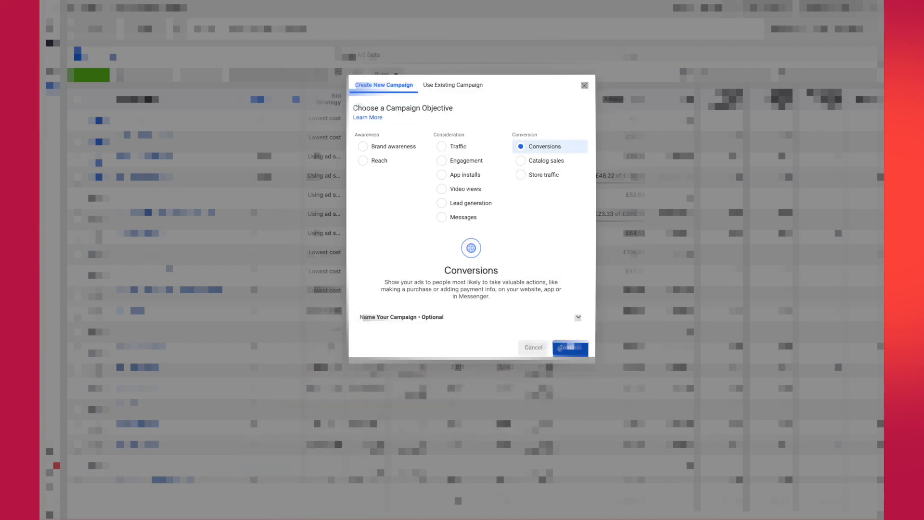
click(458, 149)
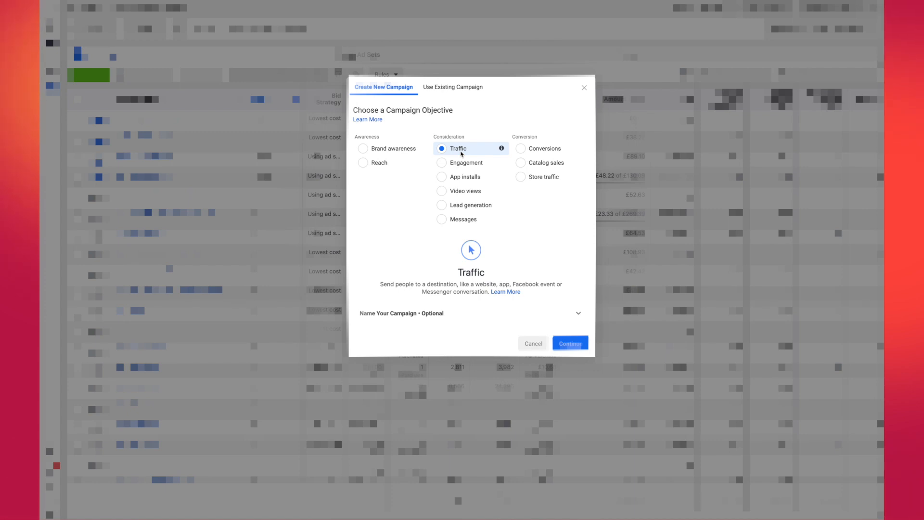
click(539, 149)
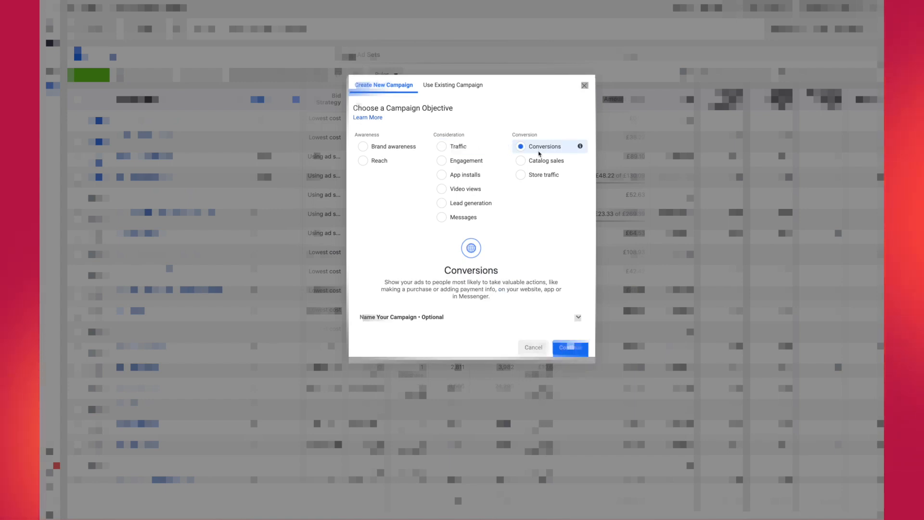
click(565, 352)
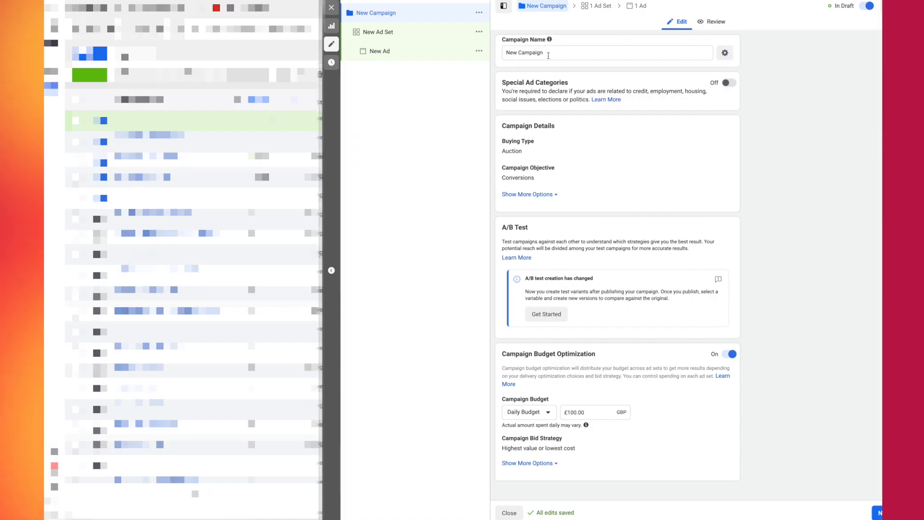
Name the campaign "anchor girl socials".
triple_click(548, 54)
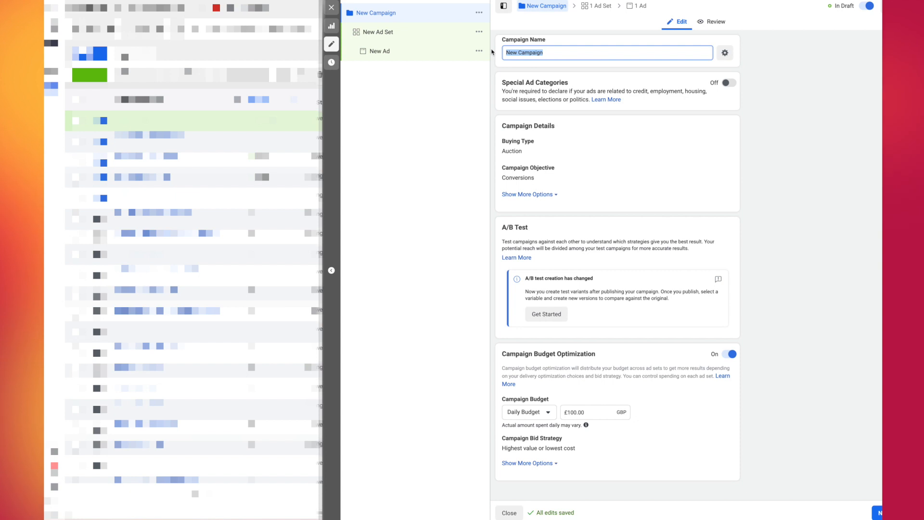
text(anchoe girl s)
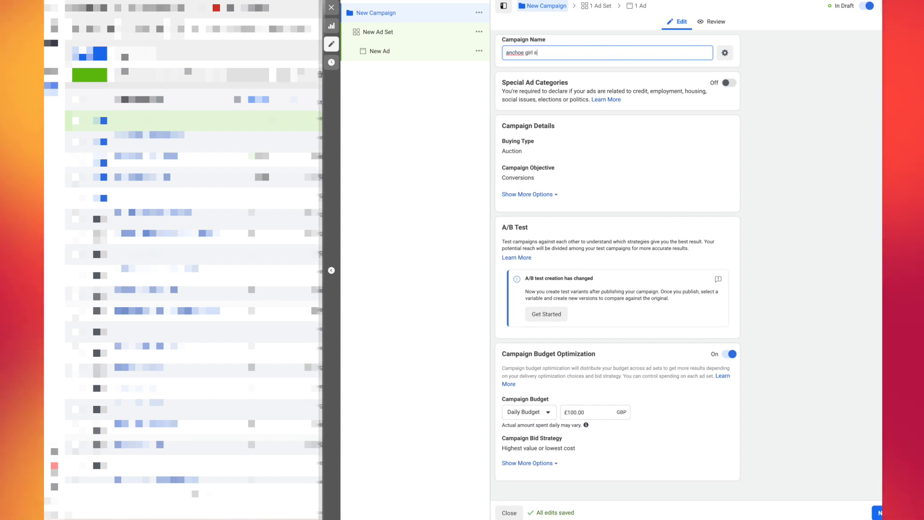
text(ocials)
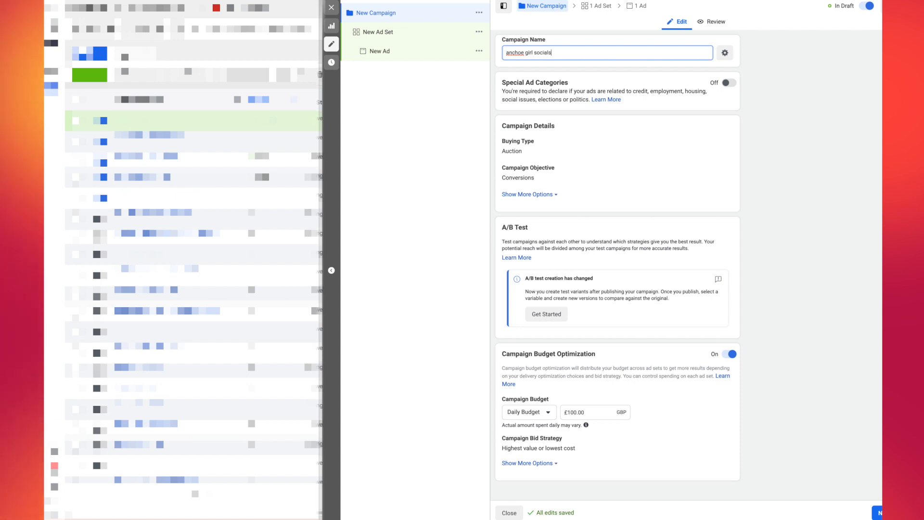
right_click(523, 51)
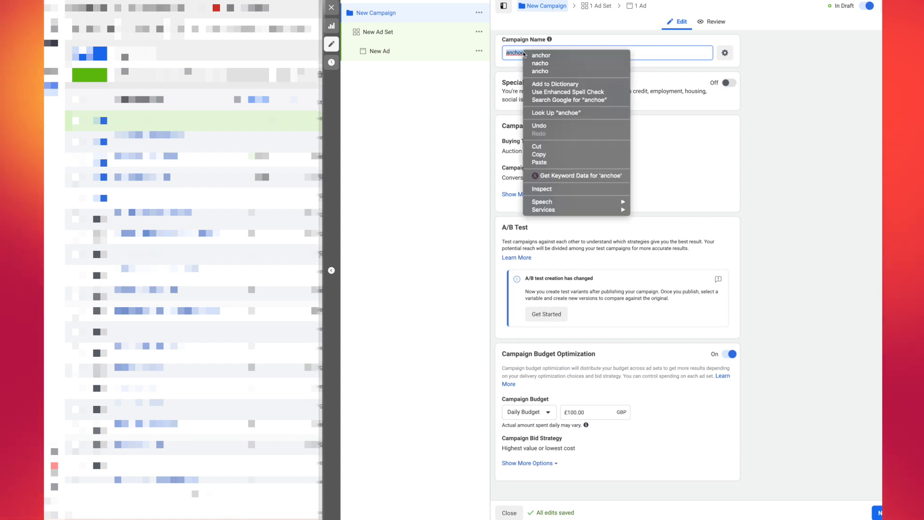
click(530, 57)
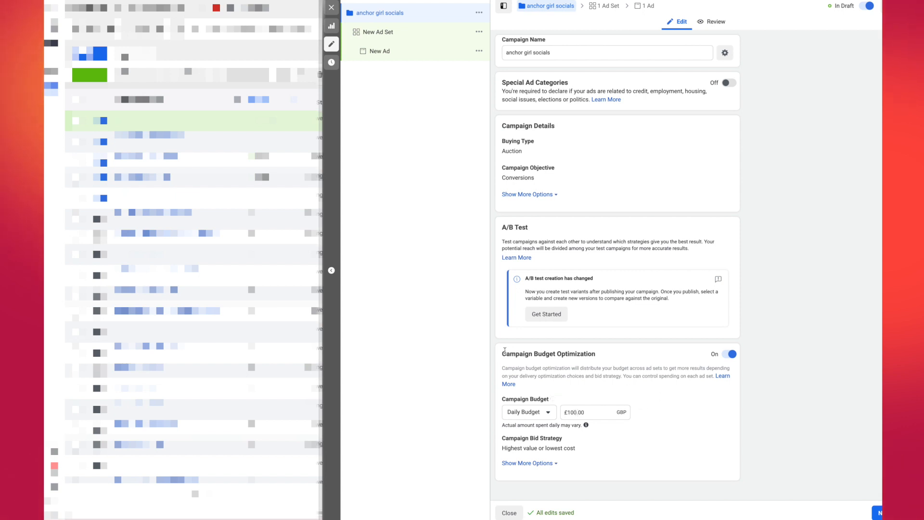
Turn off Campaign Budget Optimization for the campaign and continue to the ad set settings.
drag(502, 355, 598, 356)
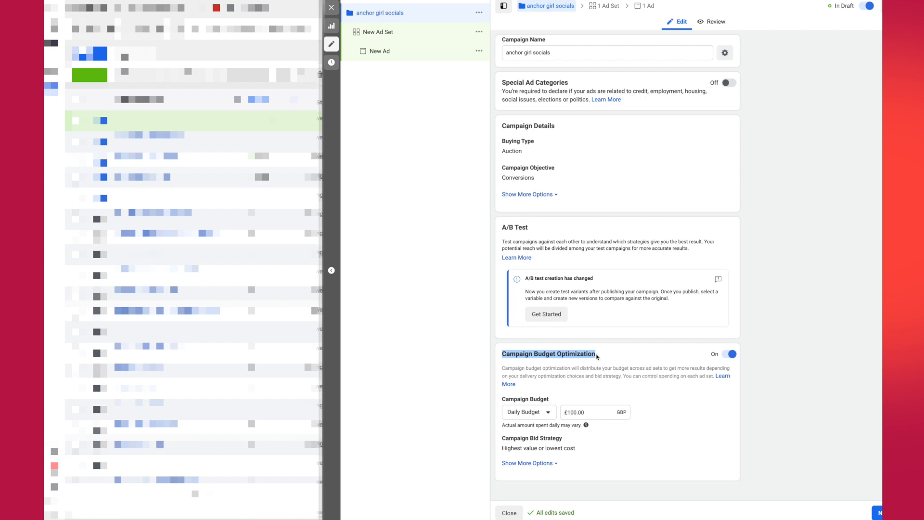
click(595, 354)
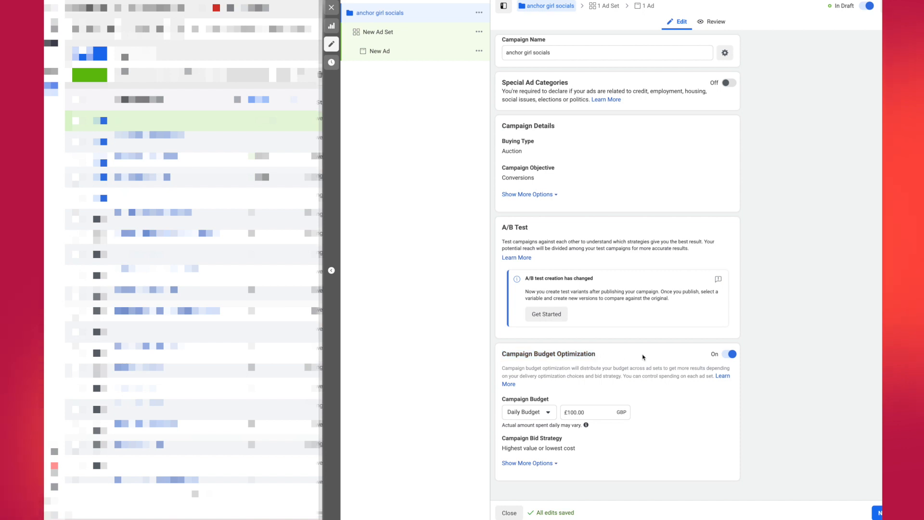
click(733, 357)
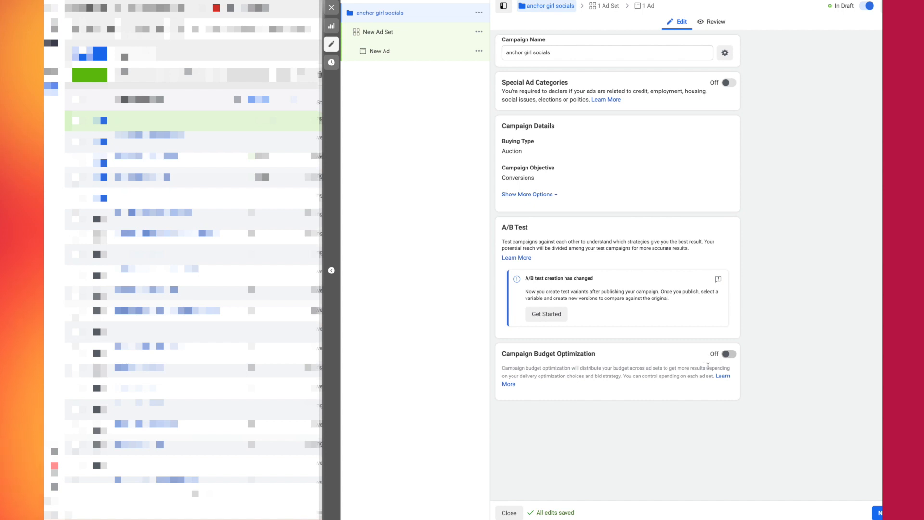
click(877, 512)
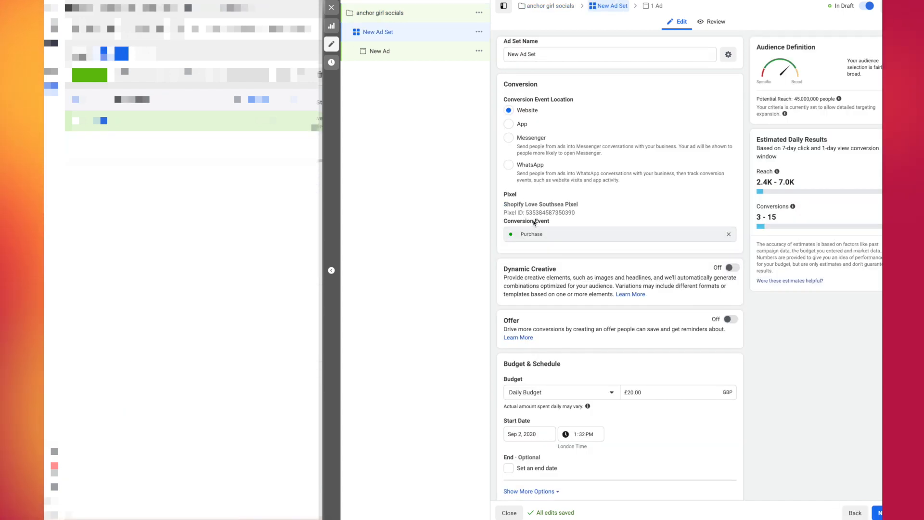
Set the ad set's website conversion event to Add to Cart.
drag(552, 223, 501, 222)
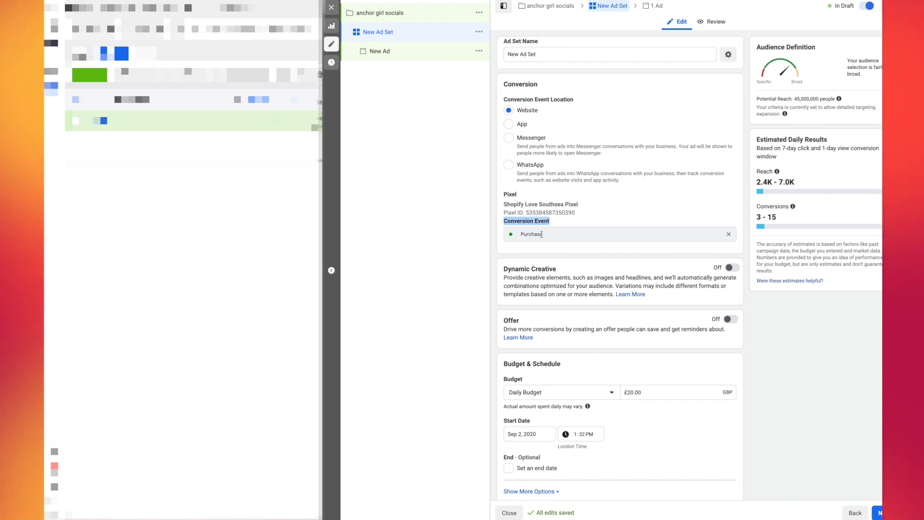
click(729, 234)
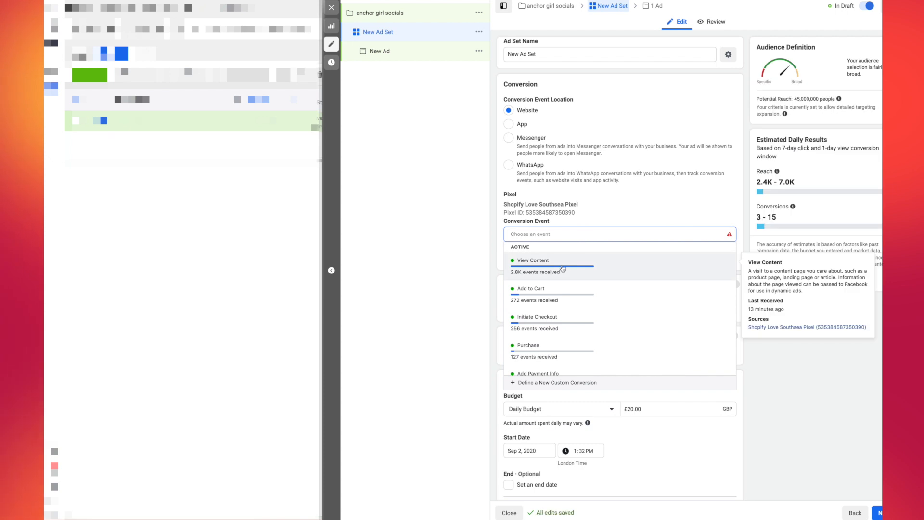
scroll(544, 308, down, 2)
scroll(542, 313, up, 2)
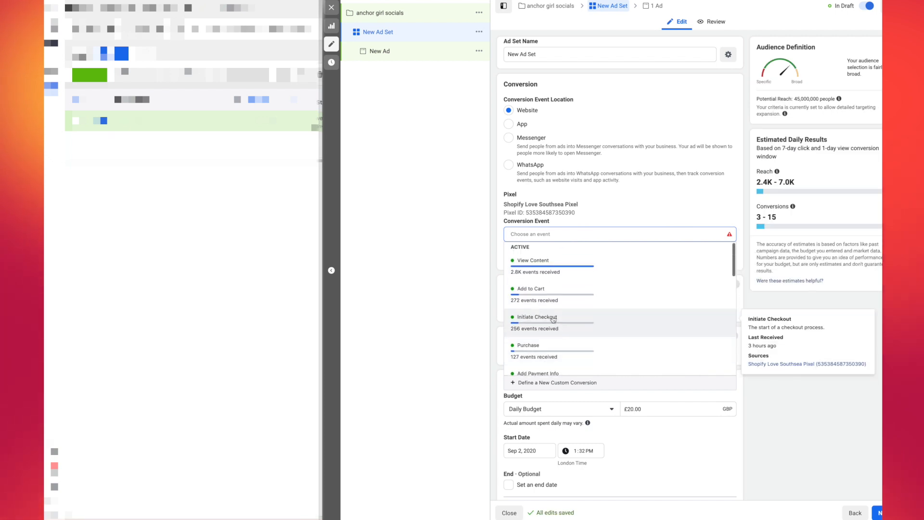
click(538, 294)
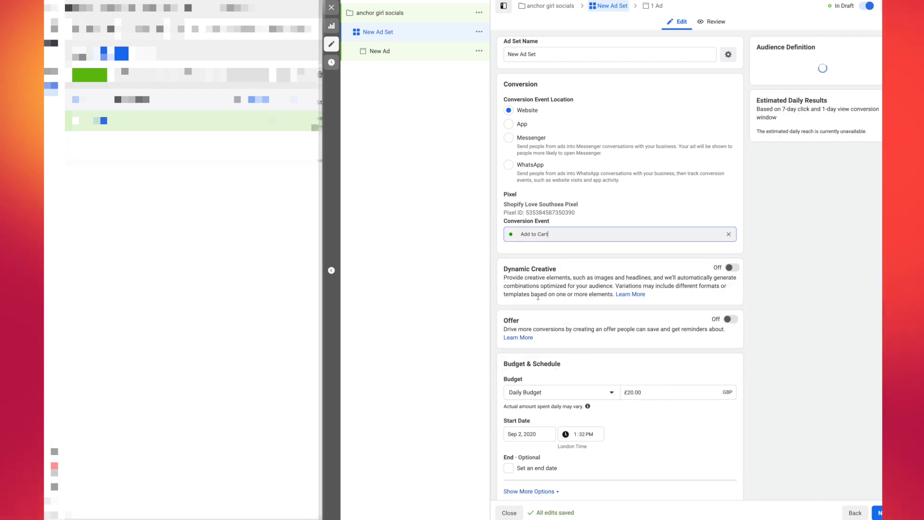
Change the ad set's website conversion event to Purchase.
click(729, 234)
scroll(569, 289, down, 3)
scroll(568, 290, down, 1)
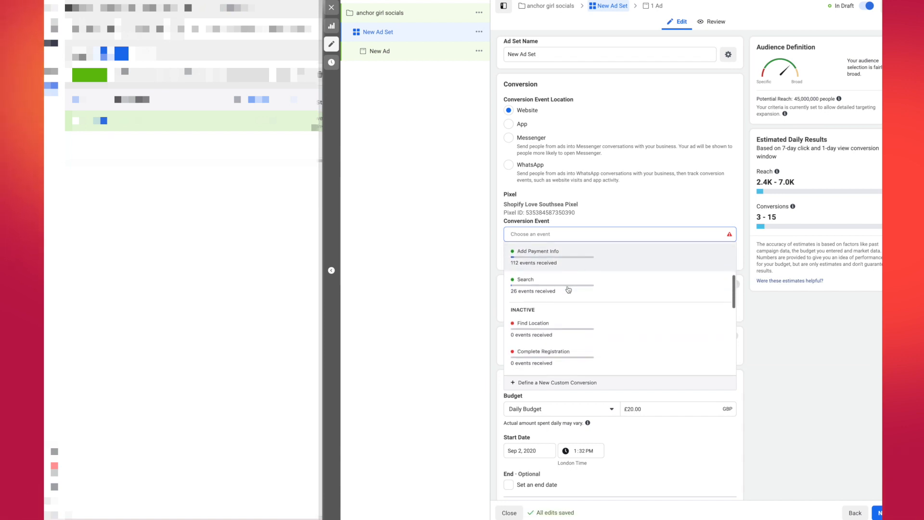
scroll(567, 327, down, 1)
scroll(568, 329, up, 5)
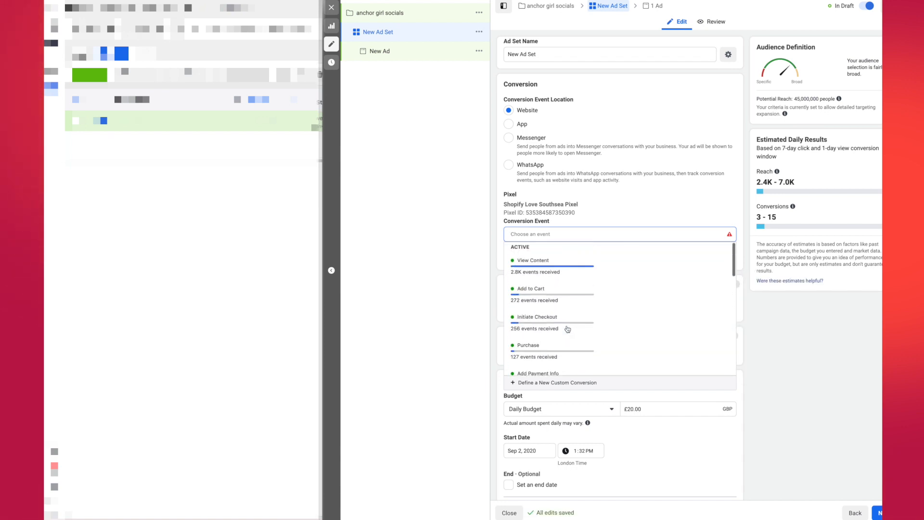
mouse_move(541, 265)
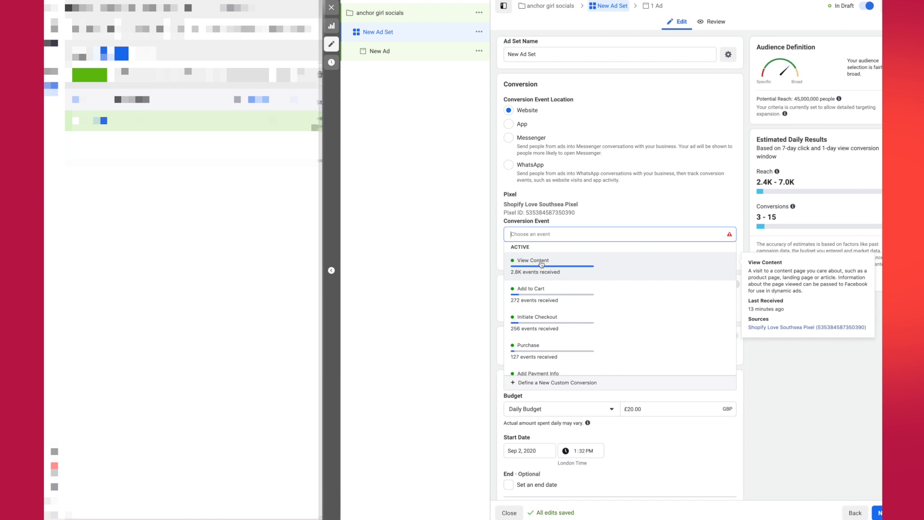
scroll(543, 289, down, 2)
click(544, 277)
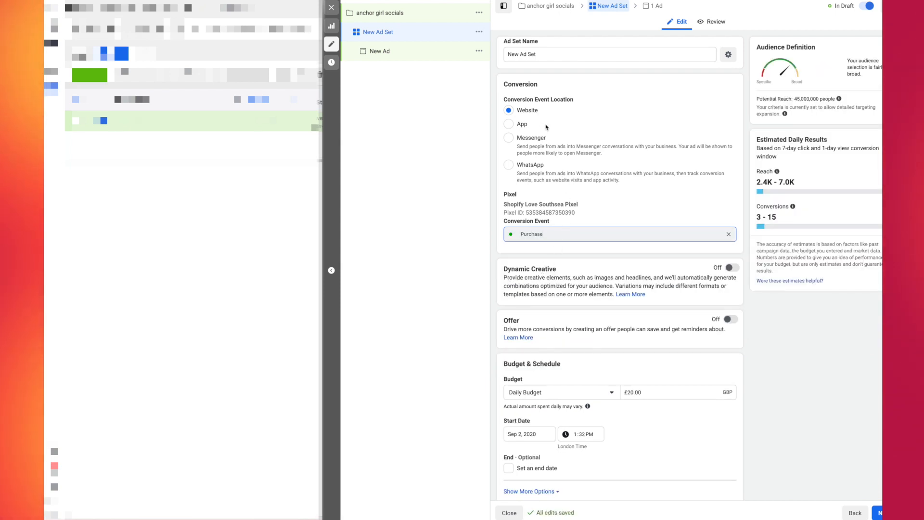
Name the ad set "facebook+insta+website".
drag(540, 55, 505, 57)
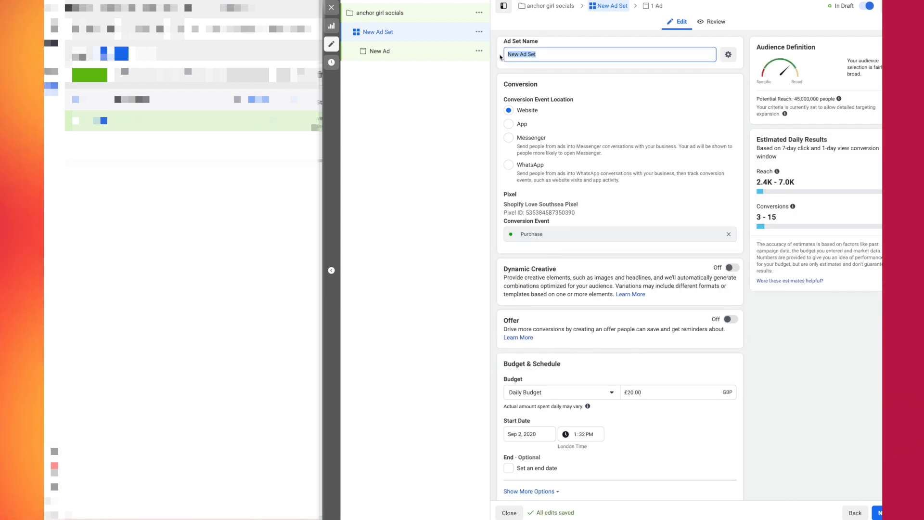
text(faceb)
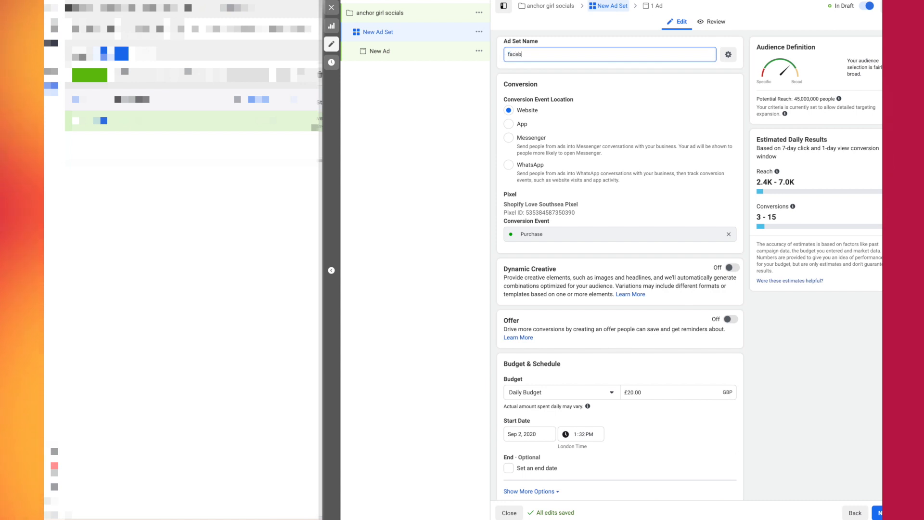
text(ook+ins)
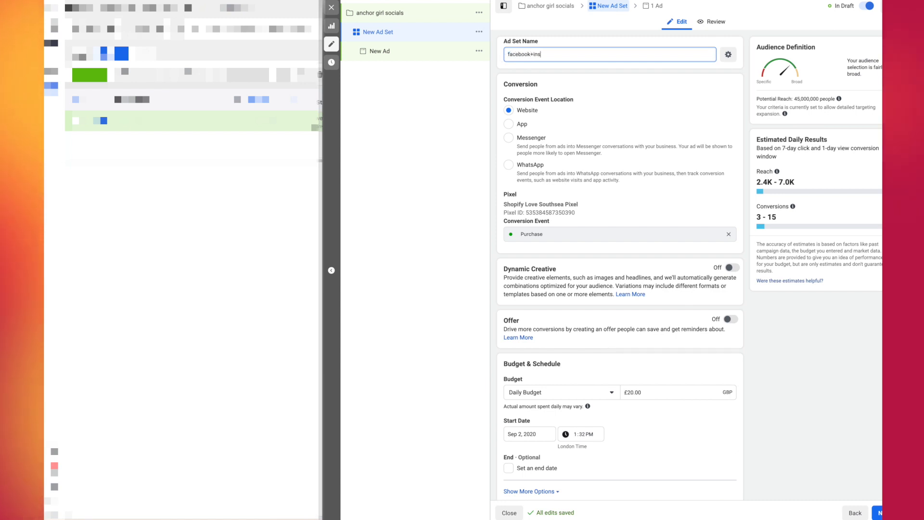
text(ta+)
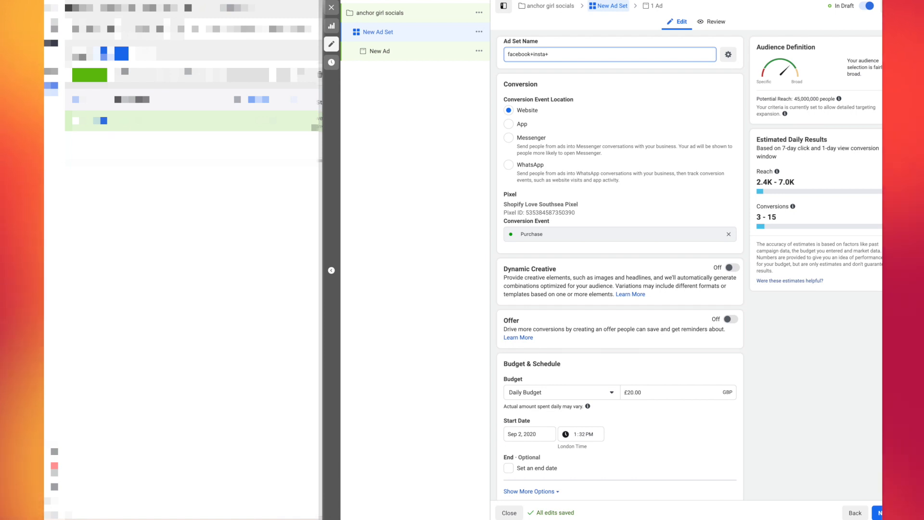
text(website)
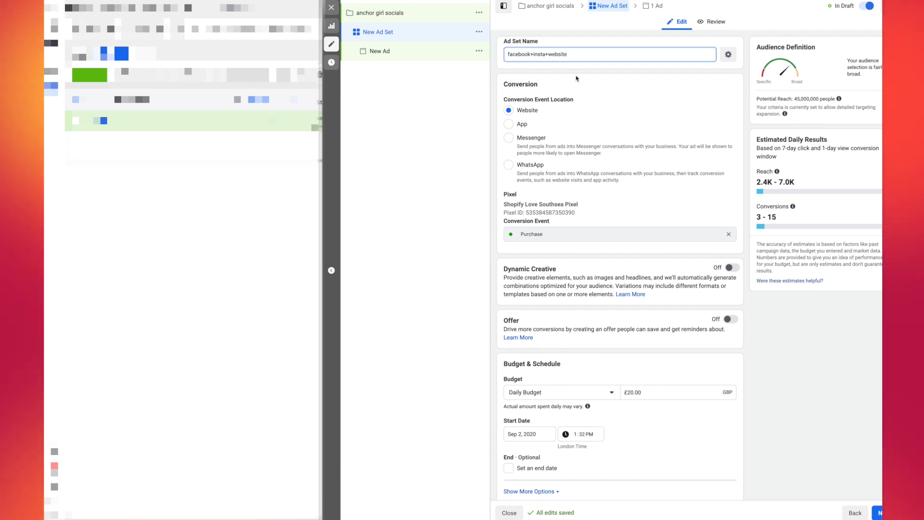
Set the ad set's daily budget to £10.
scroll(592, 276, down, 2)
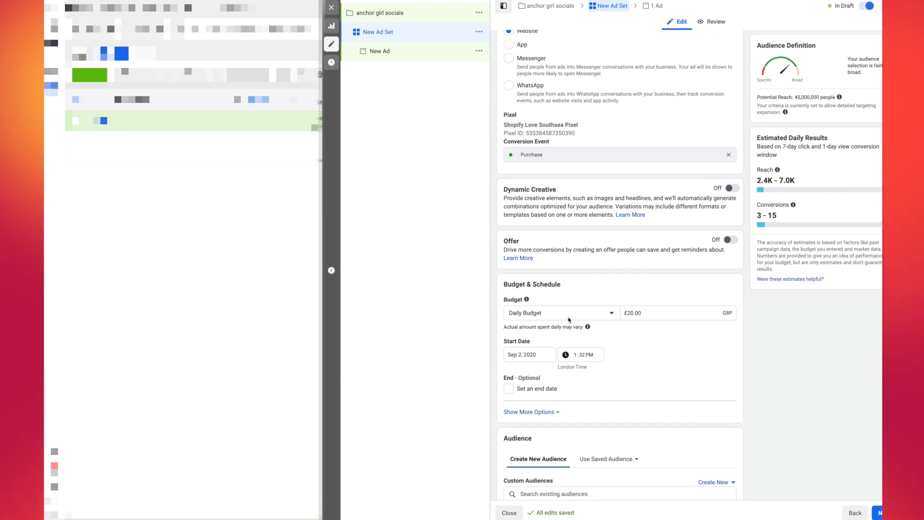
drag(628, 314, 657, 314)
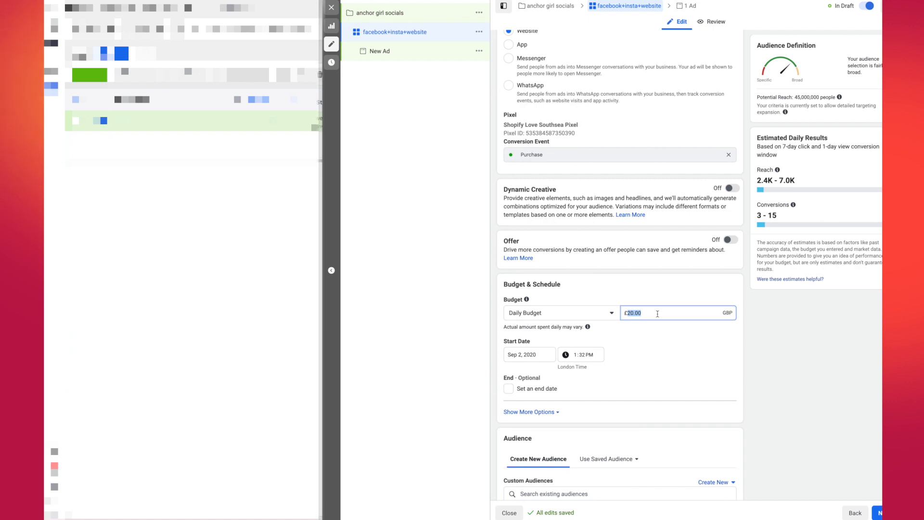
text(10)
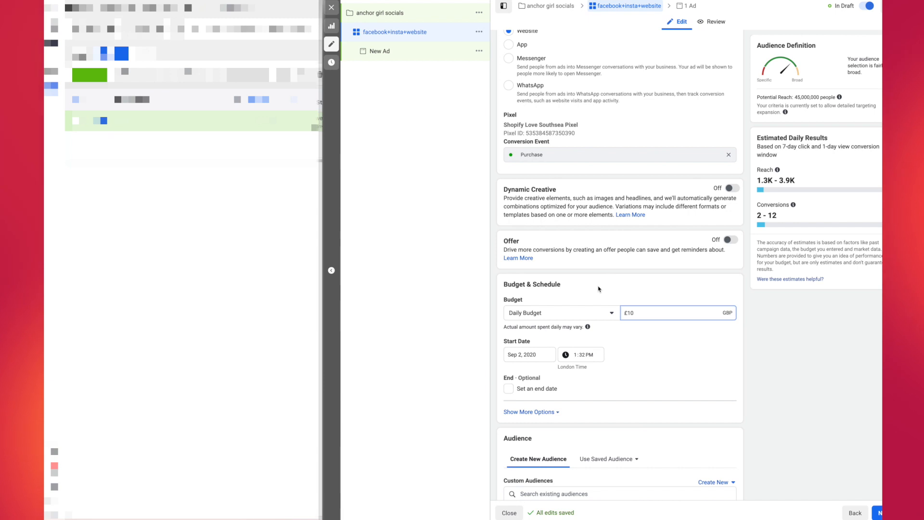
Search the existing custom audiences for "fb", "insta" and "all we" to review the Facebook, Instagram and website audiences.
scroll(597, 288, down, 3)
scroll(596, 286, down, 1)
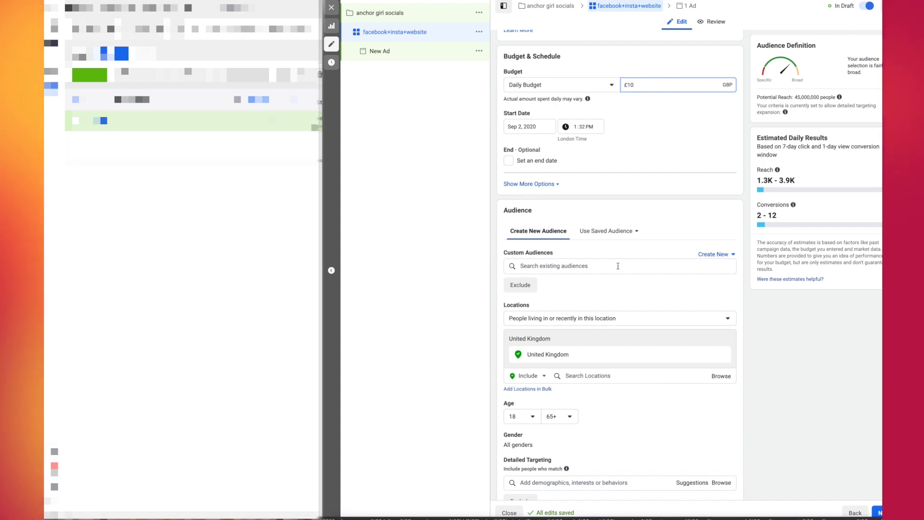
click(587, 268)
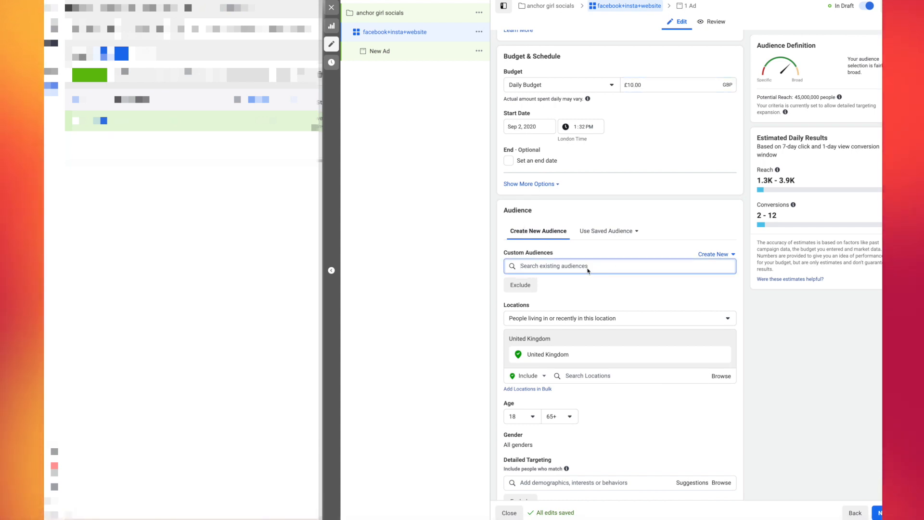
text(fb)
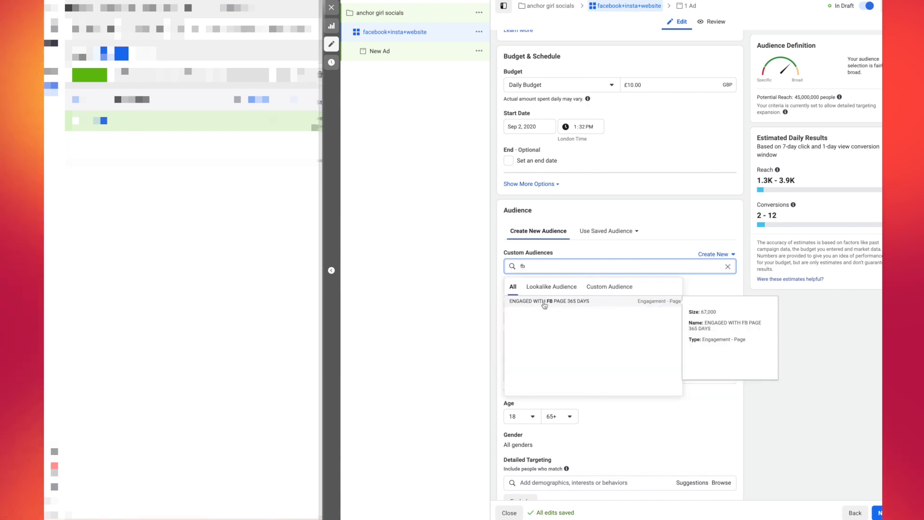
drag(539, 269, 512, 266)
text(insta)
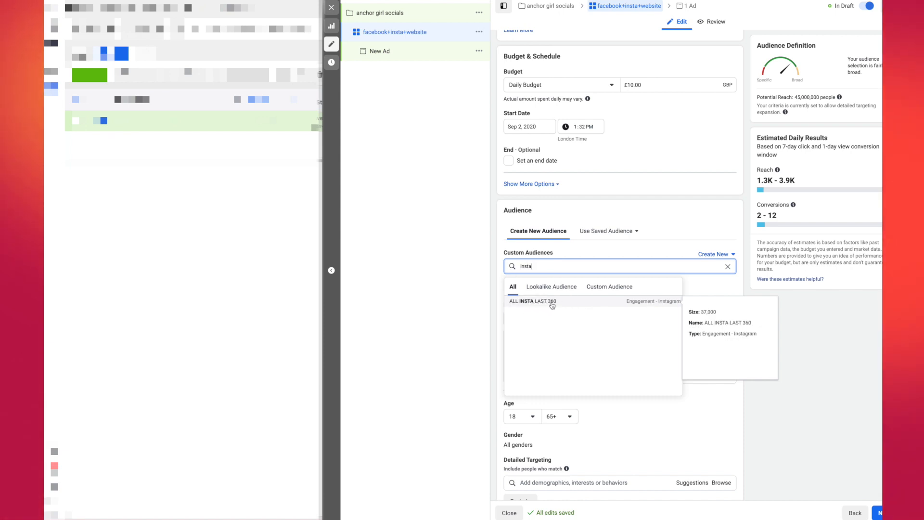
drag(538, 267, 513, 266)
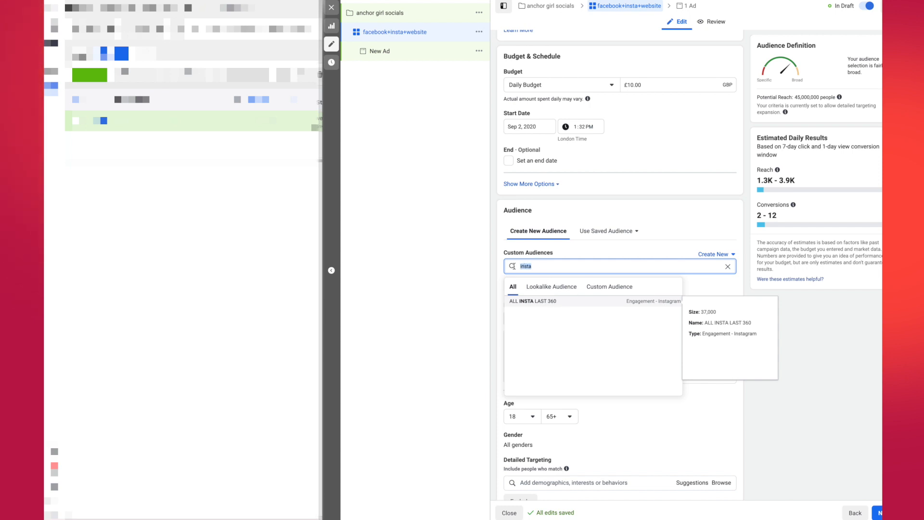
key(BackSpace)
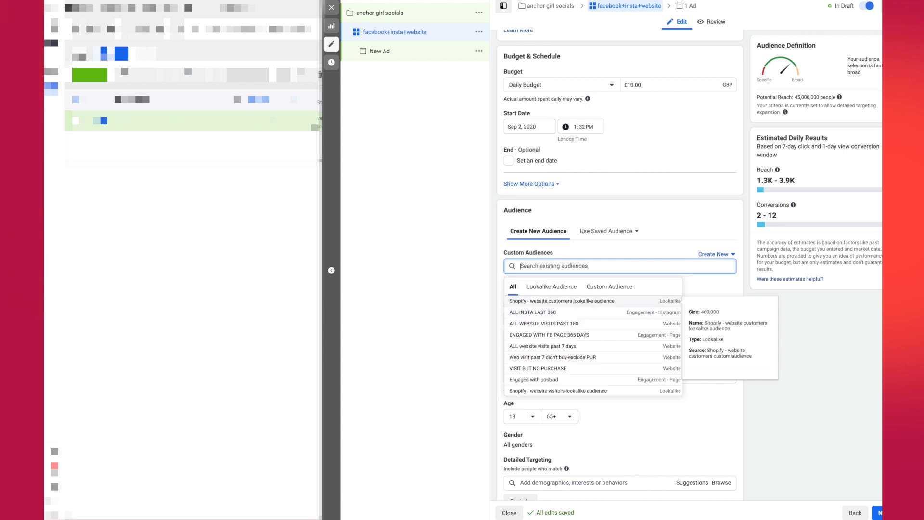
text(all we)
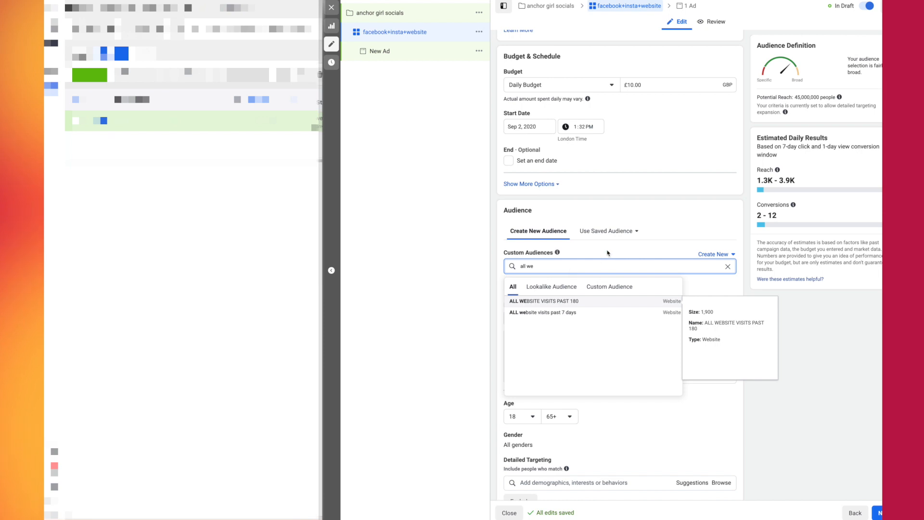
click(558, 252)
Start a new custom audience for the ad set with Website as its source.
click(705, 255)
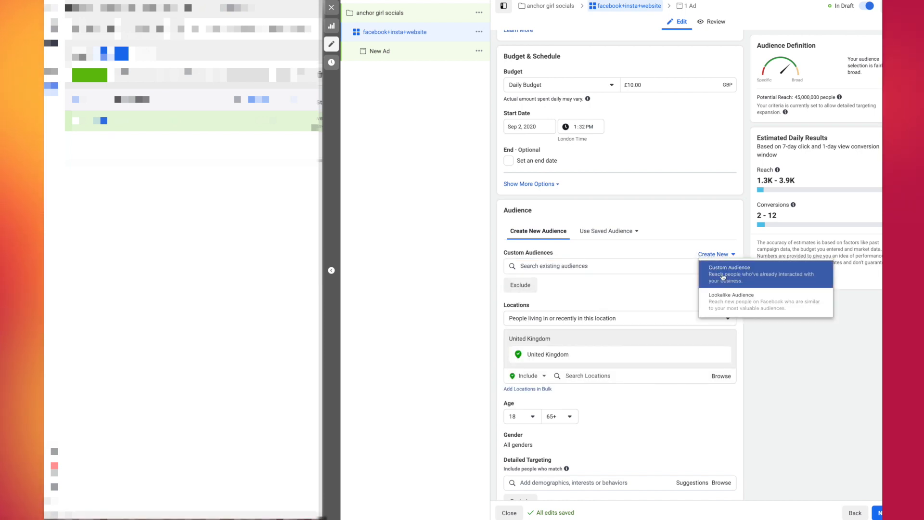
click(704, 254)
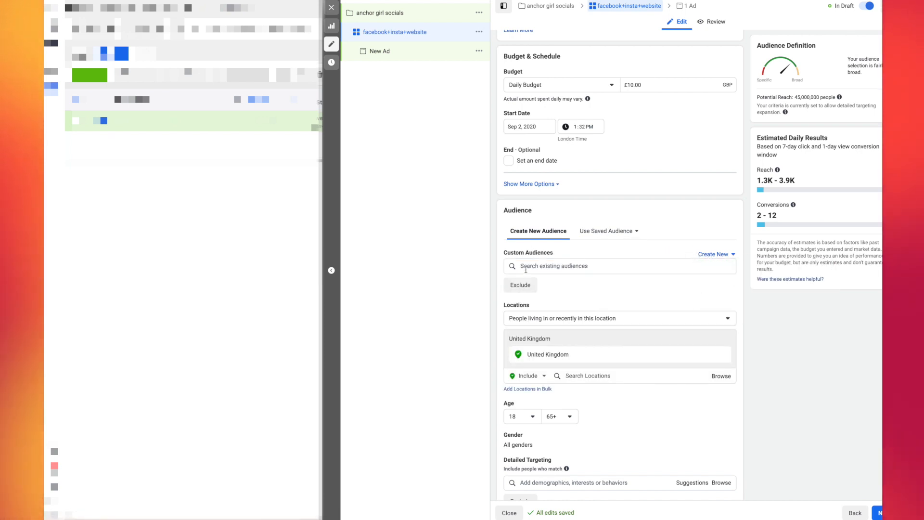
click(713, 254)
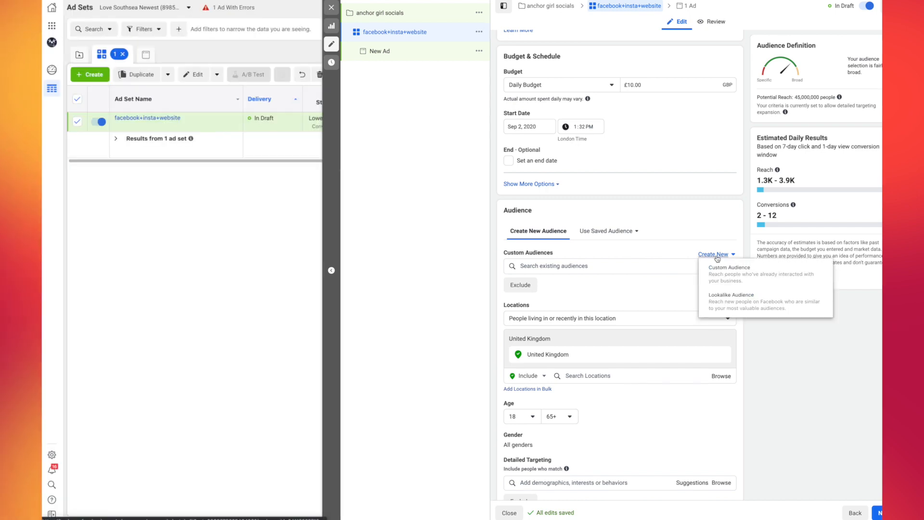
click(721, 275)
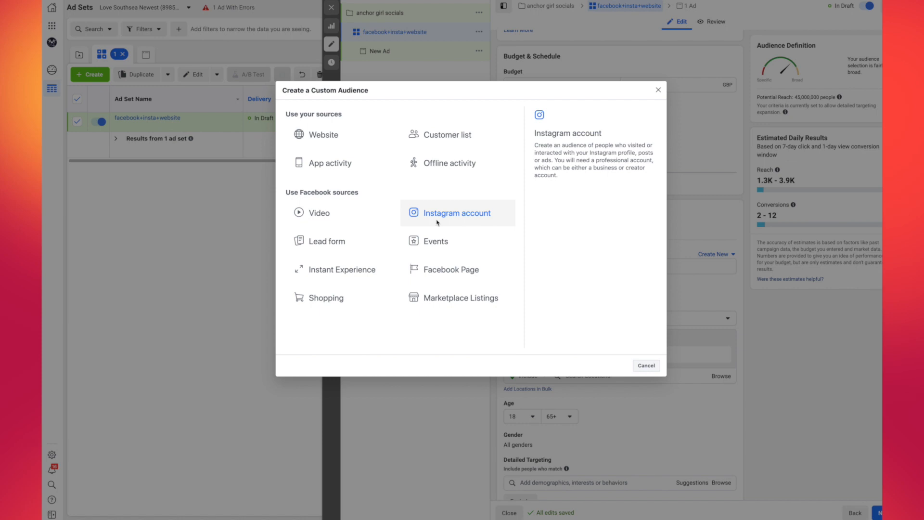
click(330, 139)
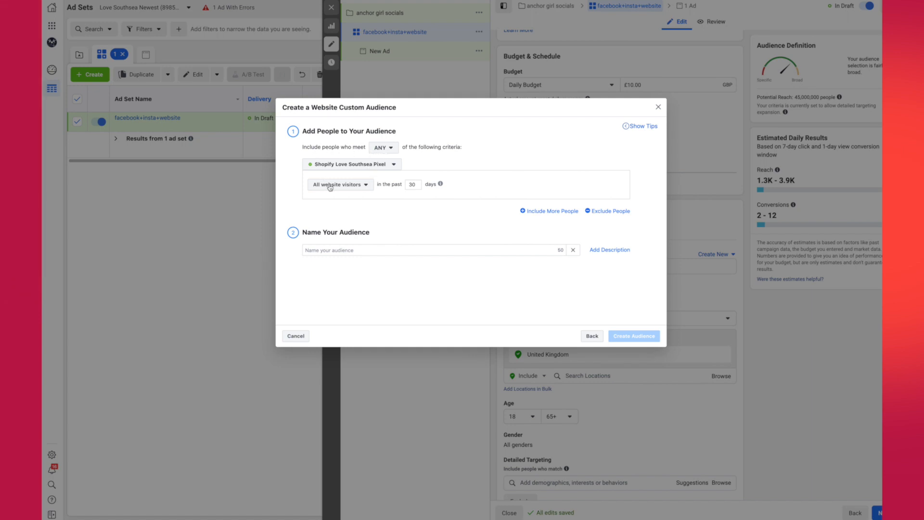
Define the website audience as all website visitors in the past 180 days.
click(357, 187)
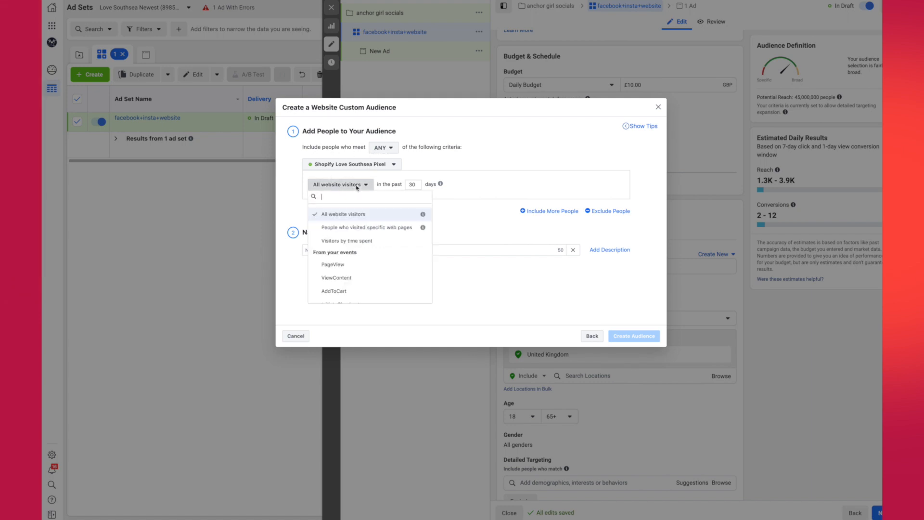
drag(416, 186, 405, 188)
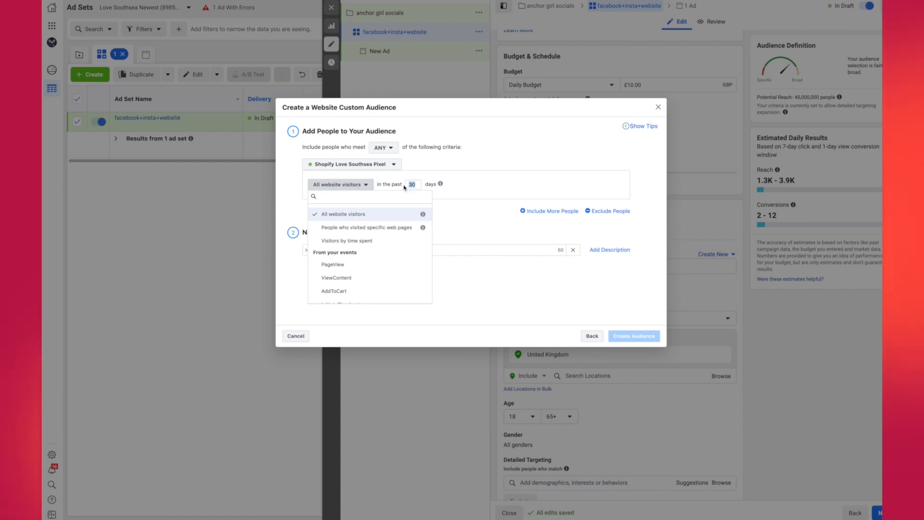
text(180)
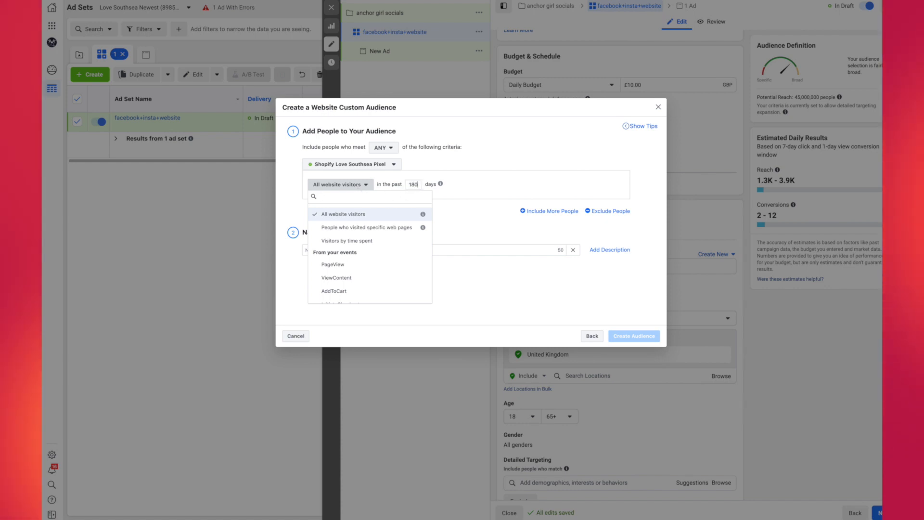
click(462, 192)
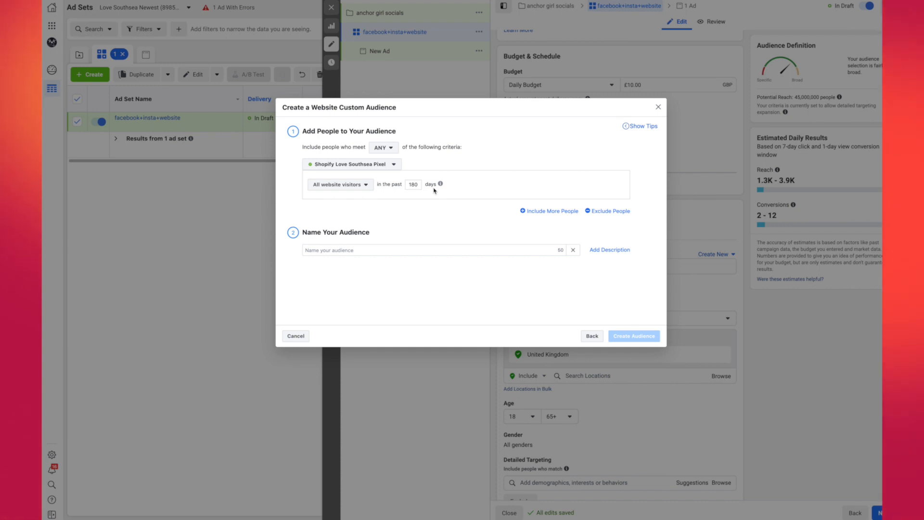
Name the audience "web visits past 180 2", create it and return to the ad set.
click(380, 249)
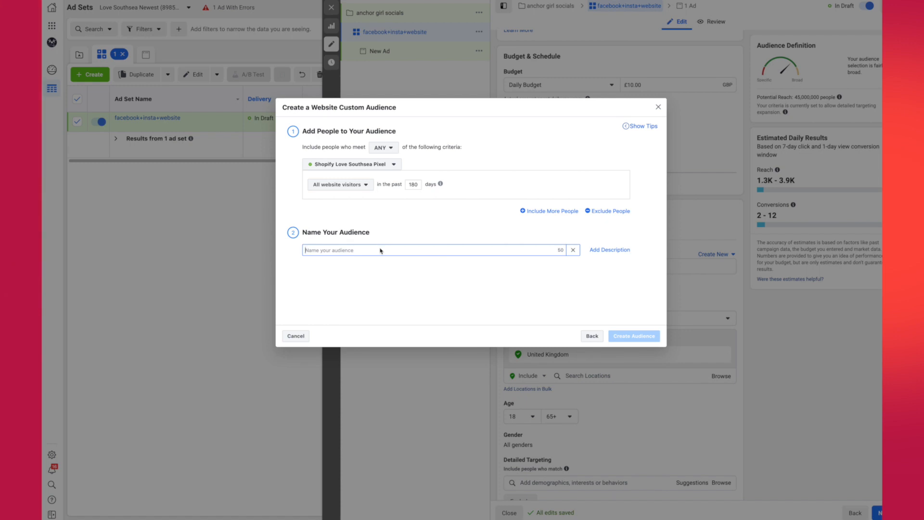
text(web visits)
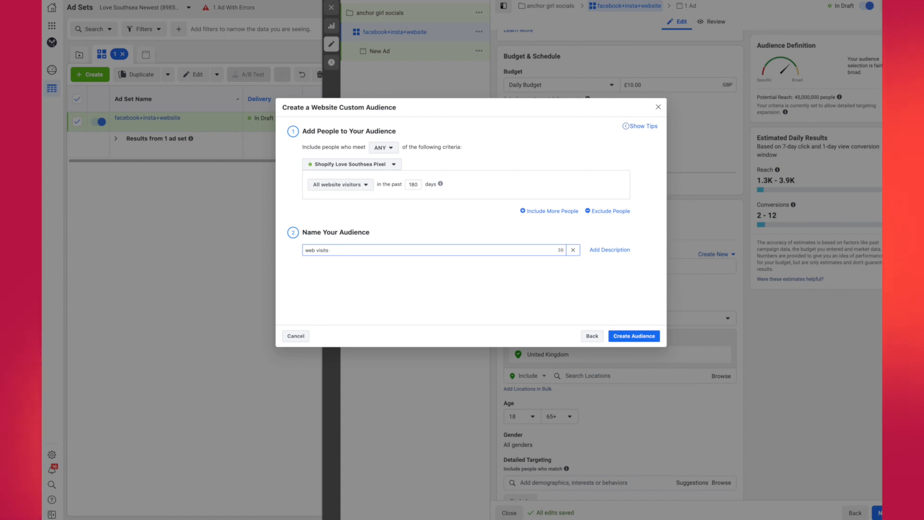
text(80 2)
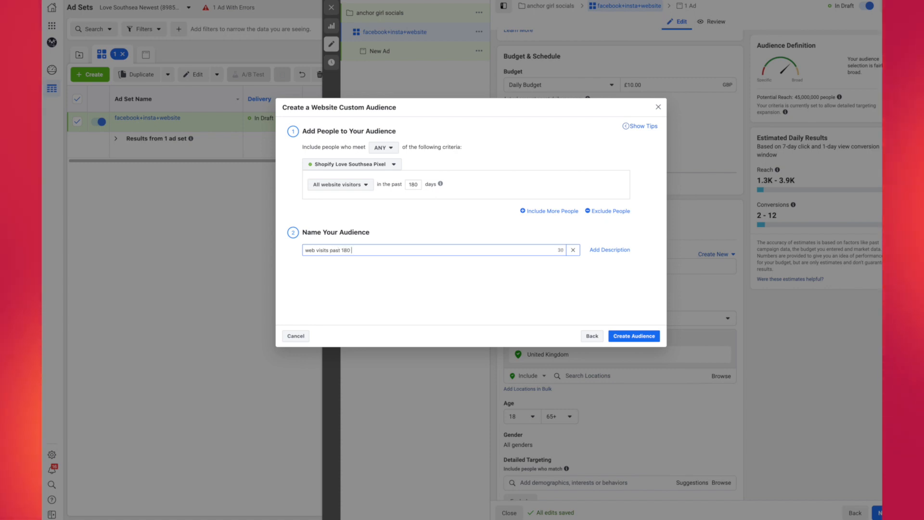
click(634, 338)
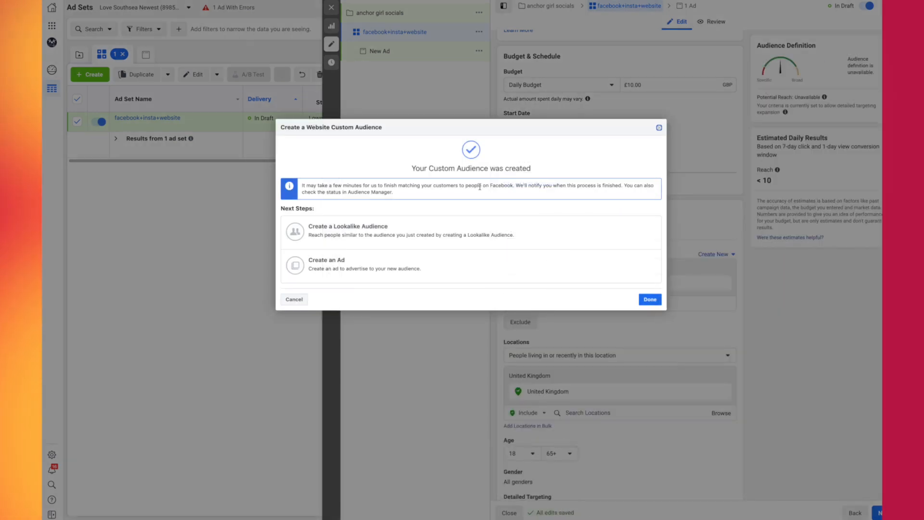
click(660, 128)
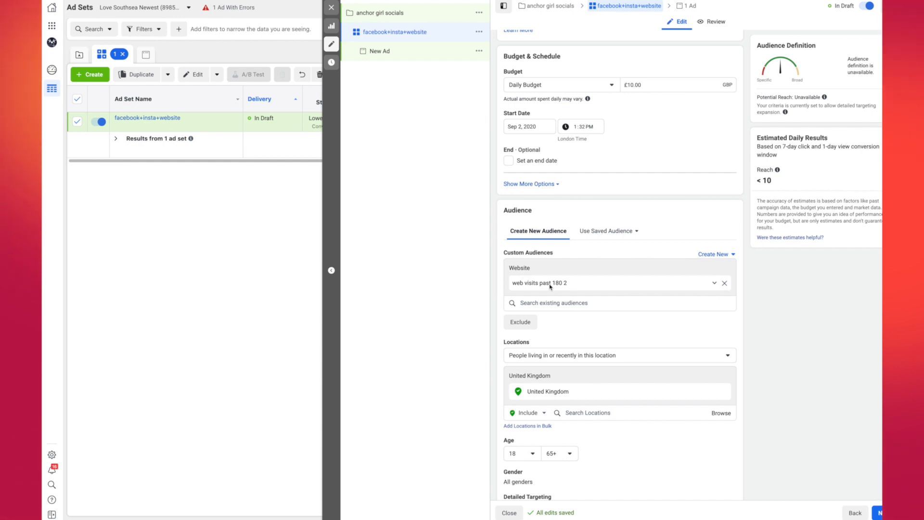
Start another custom audience with Instagram account as its source and choose the lovesouthsea account.
click(714, 255)
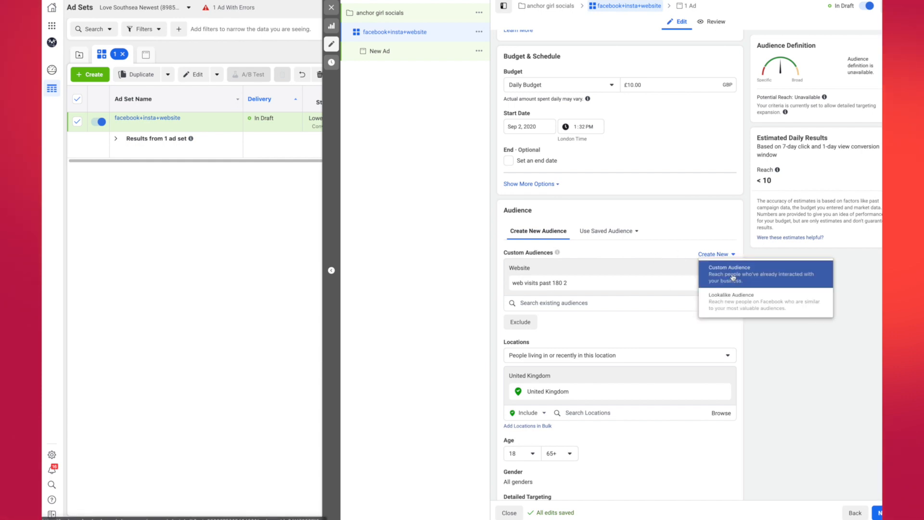
click(734, 277)
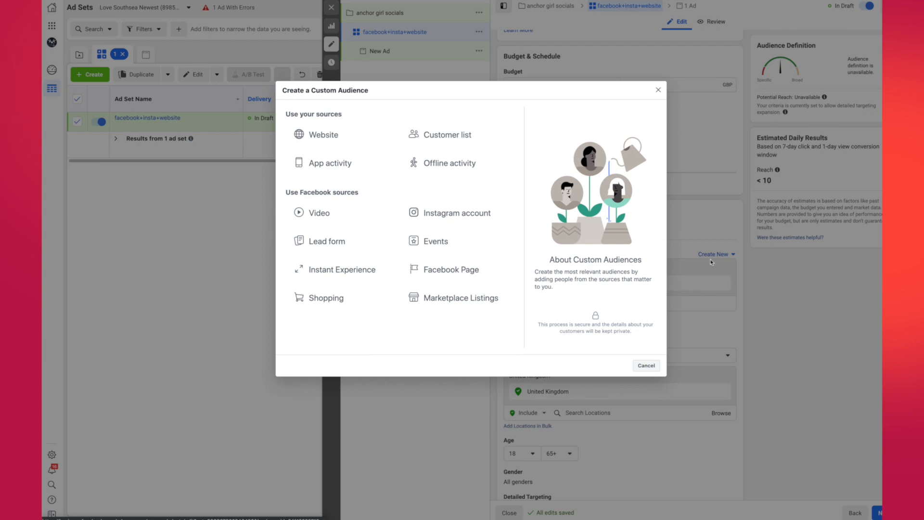
click(446, 218)
scroll(351, 219, down, 3)
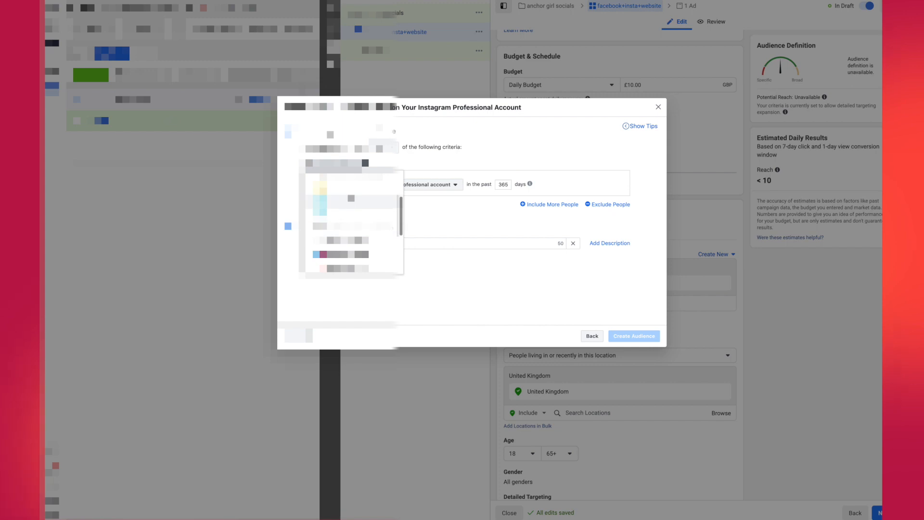
scroll(352, 219, down, 3)
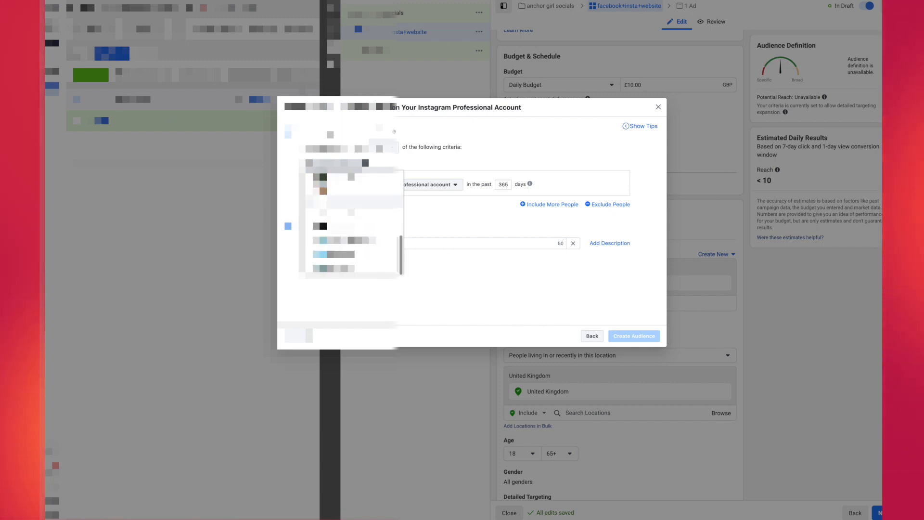
scroll(352, 219, up, 6)
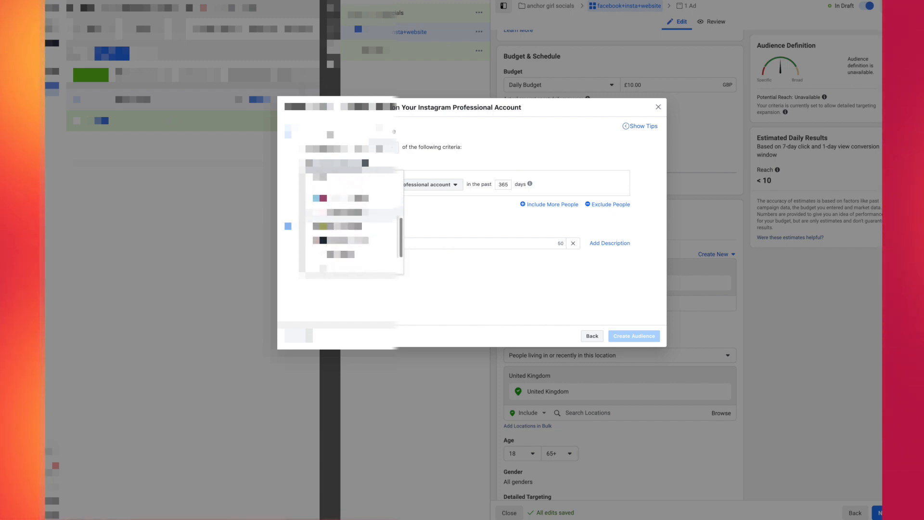
scroll(352, 219, down, 6)
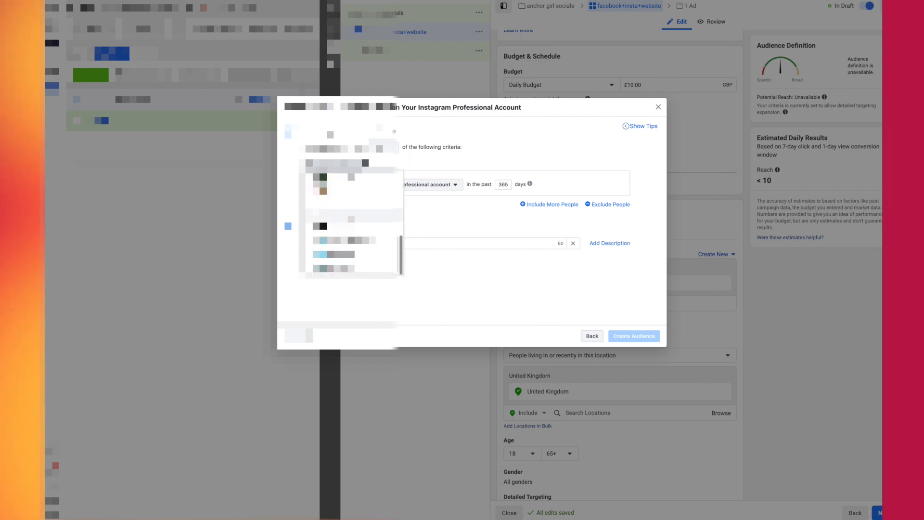
click(351, 215)
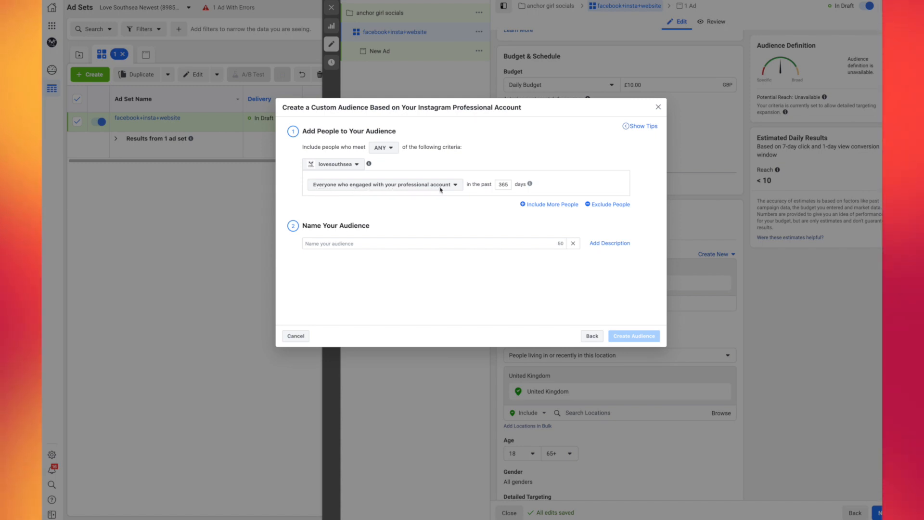
Include everyone who engaged with the professional account, and create the audience under the name "insta past 365 -2".
click(410, 187)
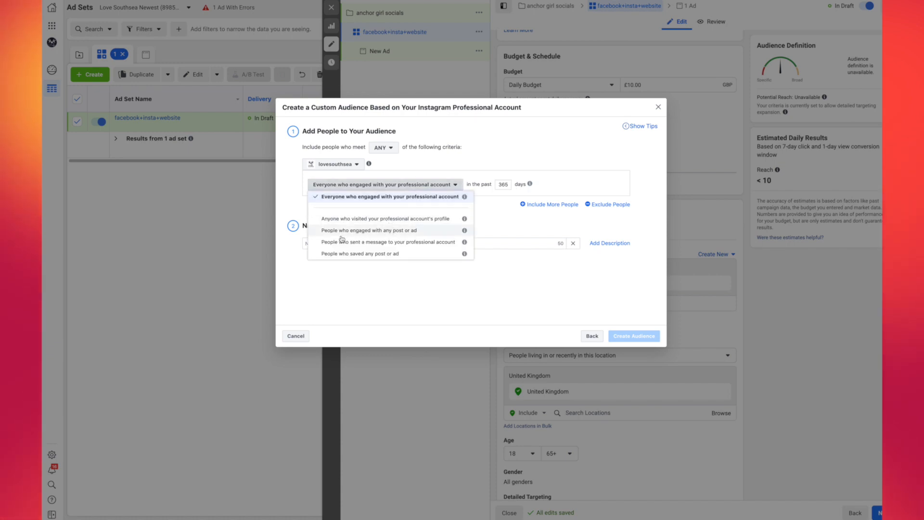
click(370, 200)
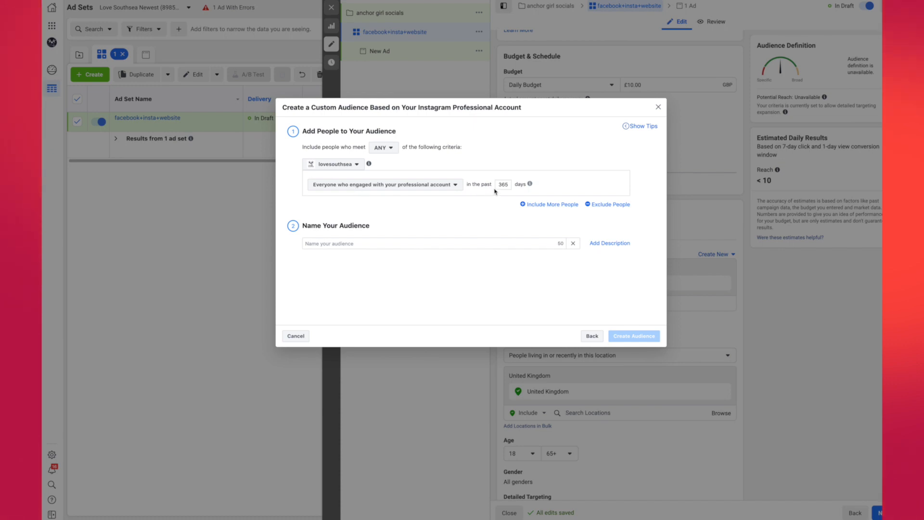
click(331, 243)
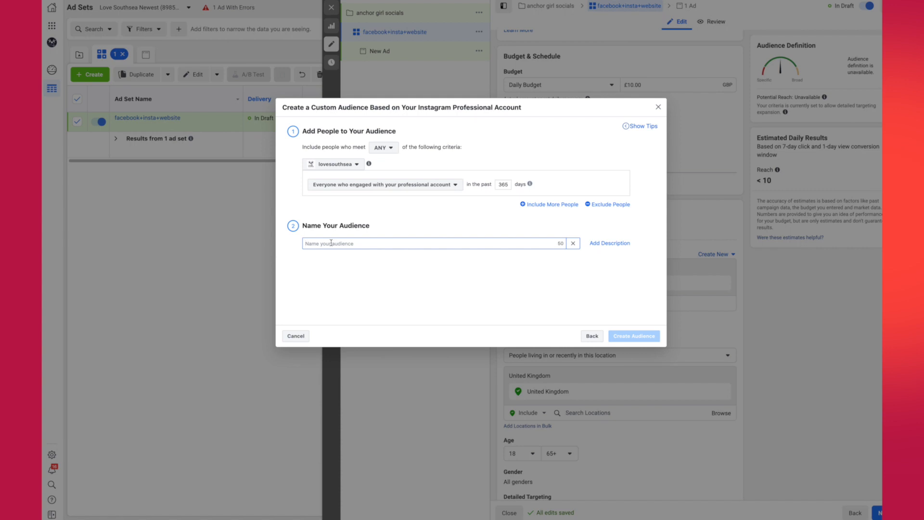
text(insta past 3)
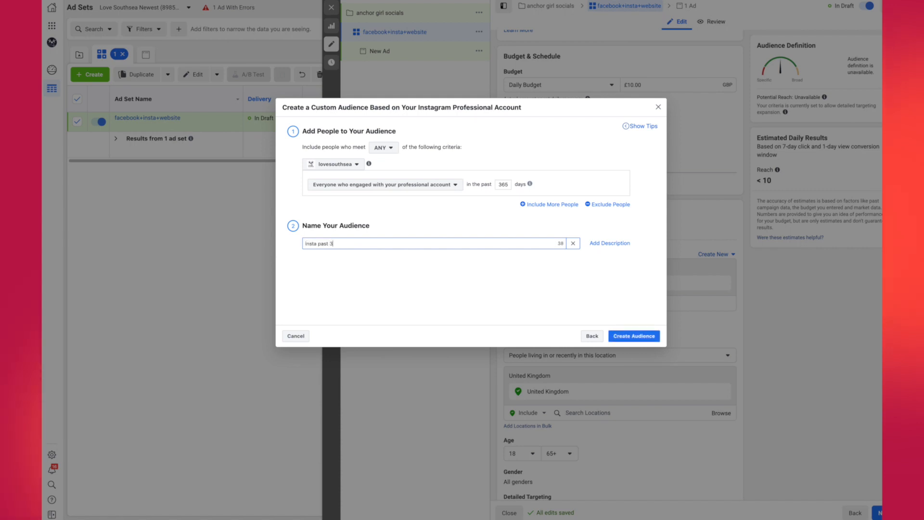
text(65 -2)
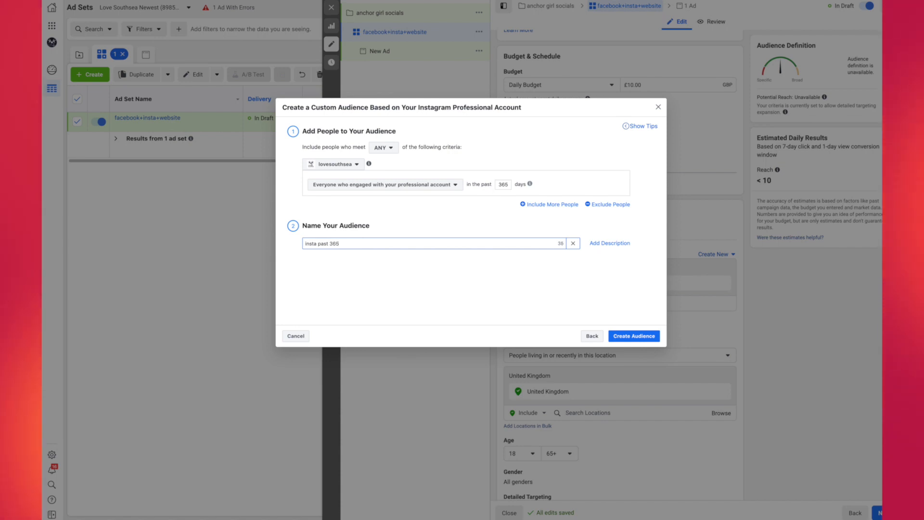
click(631, 335)
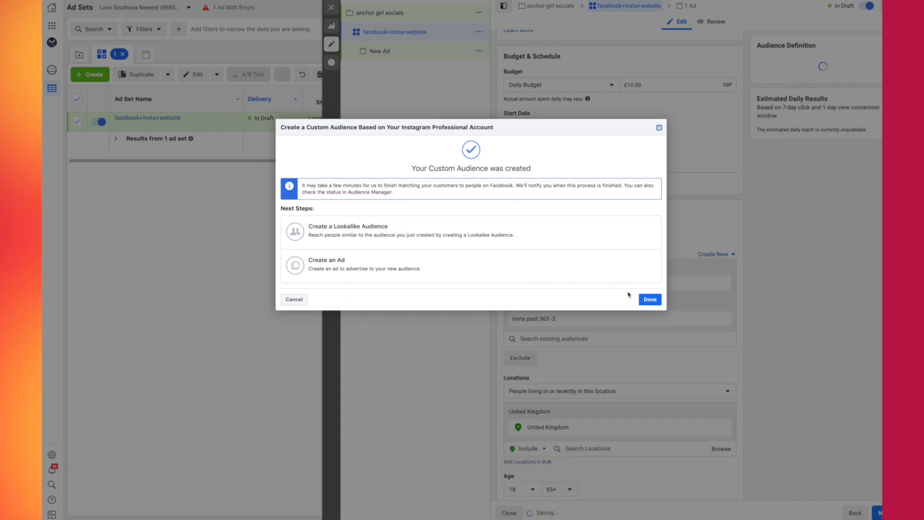
click(645, 297)
Start another custom audience with Facebook Page as its source and choose the Love Southsea page.
click(714, 254)
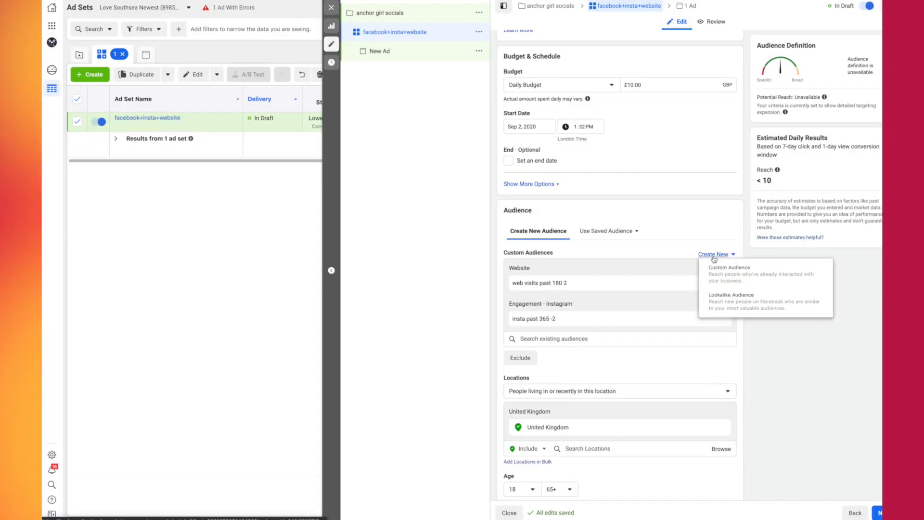
click(717, 276)
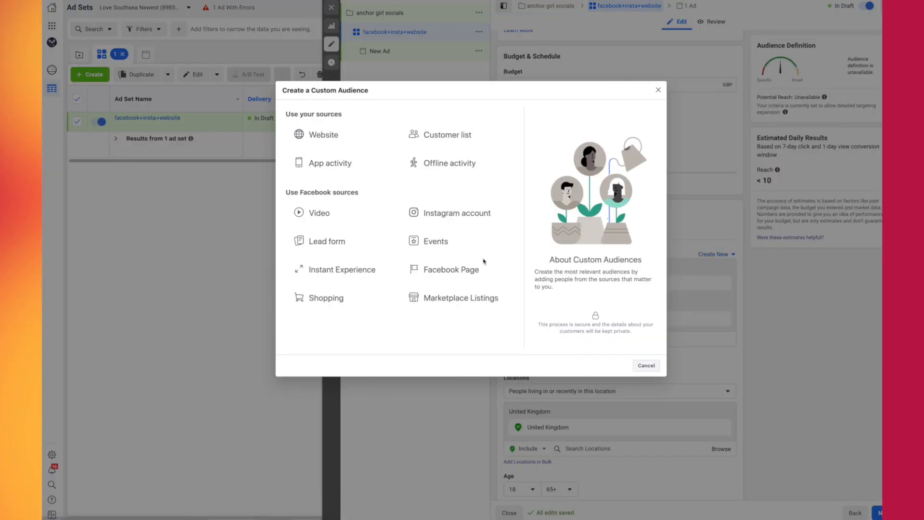
click(444, 268)
click(346, 165)
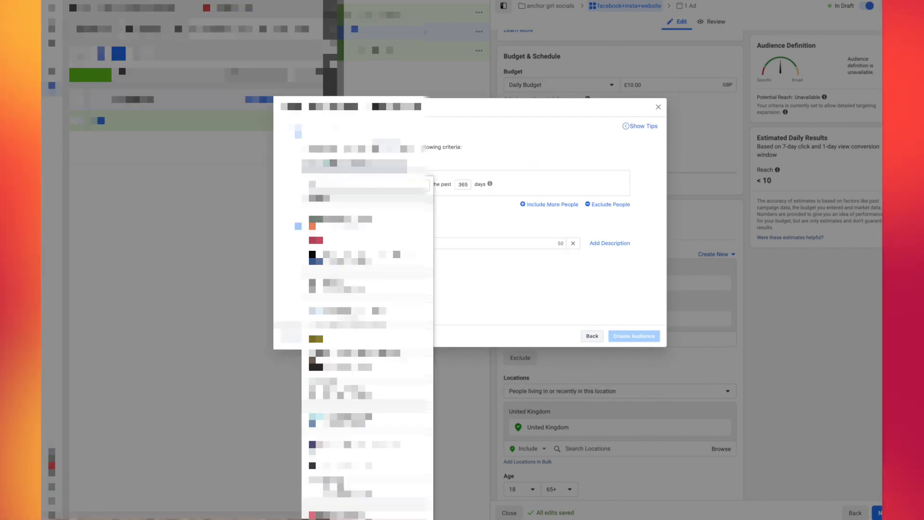
scroll(355, 310, down, 2)
scroll(366, 337, down, 4)
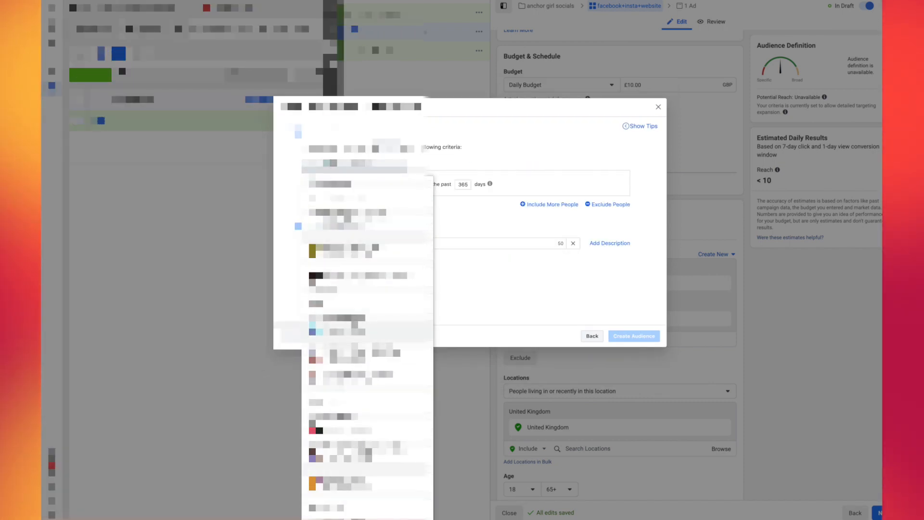
click(337, 360)
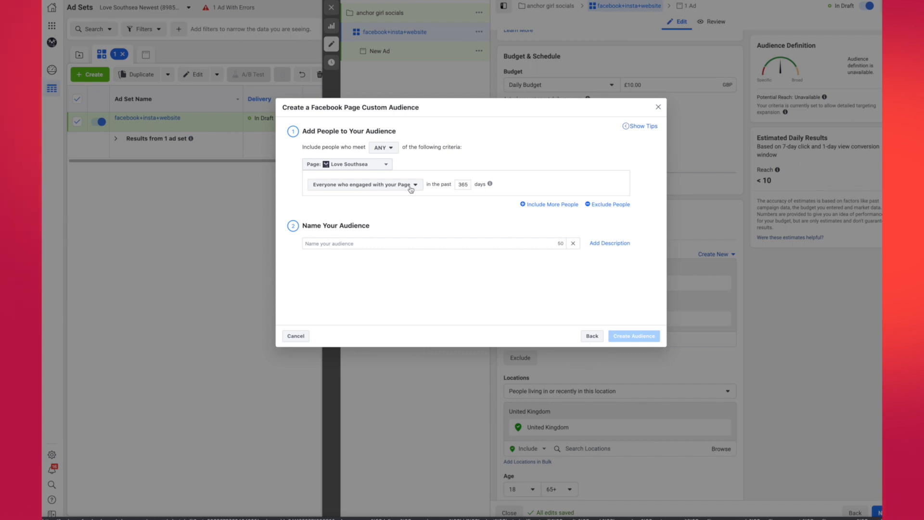
Name the page audience "Facebook past 365 -2", create it and return to the ad set.
click(369, 247)
text(face)
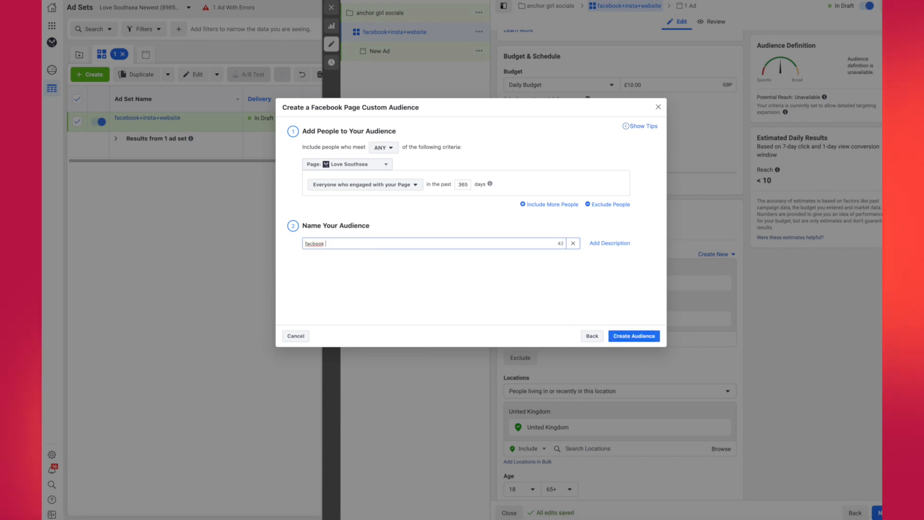
text(ook past 365)
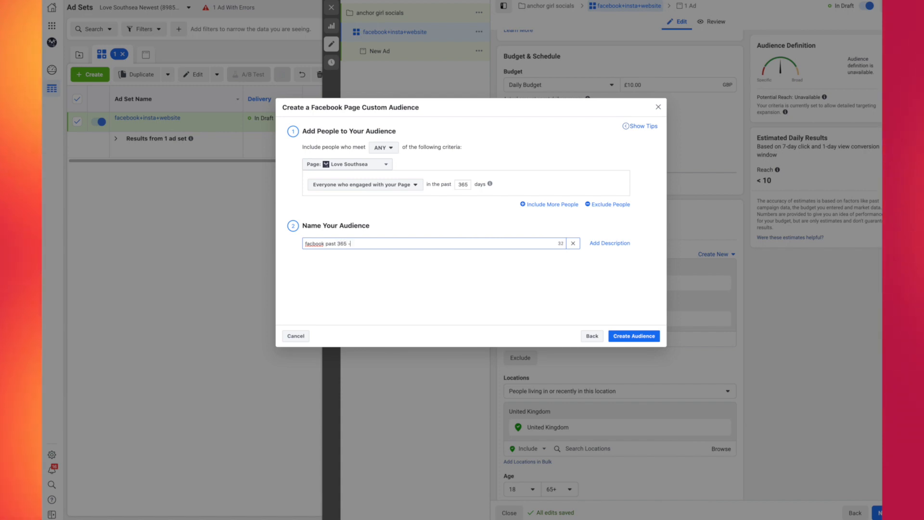
text( -2)
right_click(320, 248)
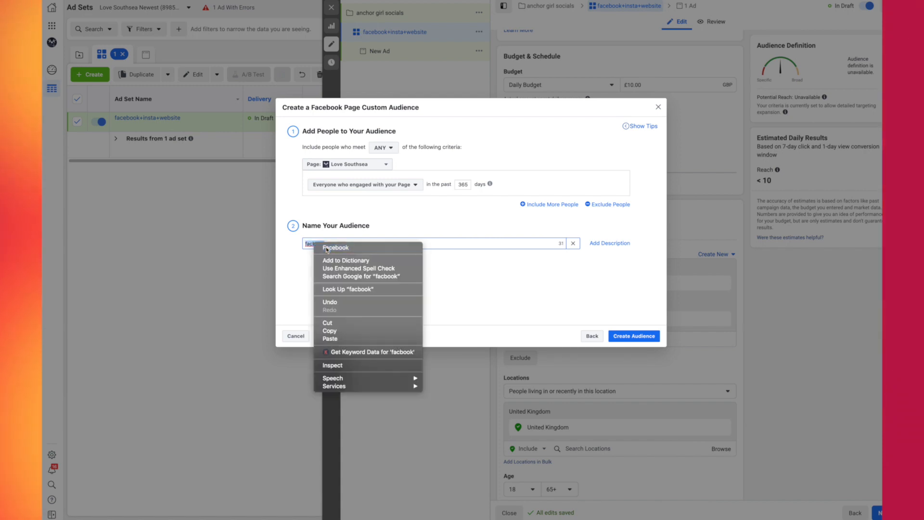
click(332, 248)
click(628, 340)
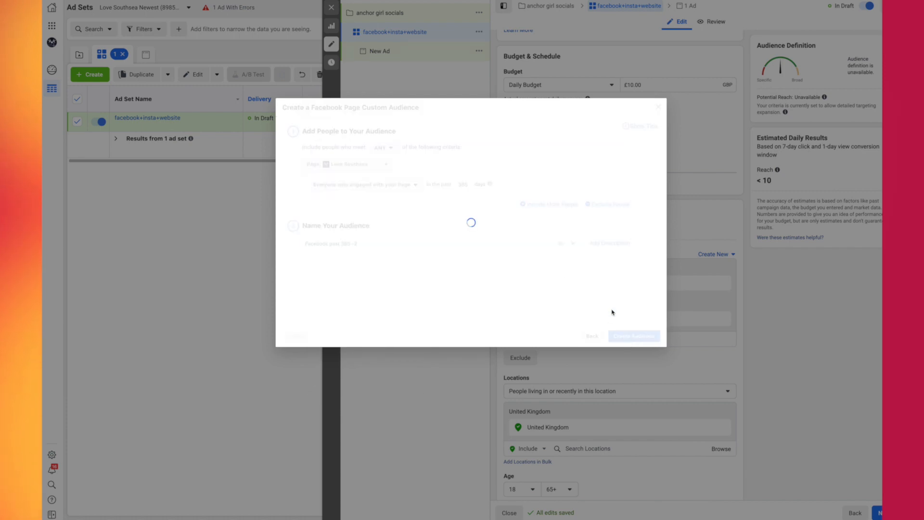
click(645, 299)
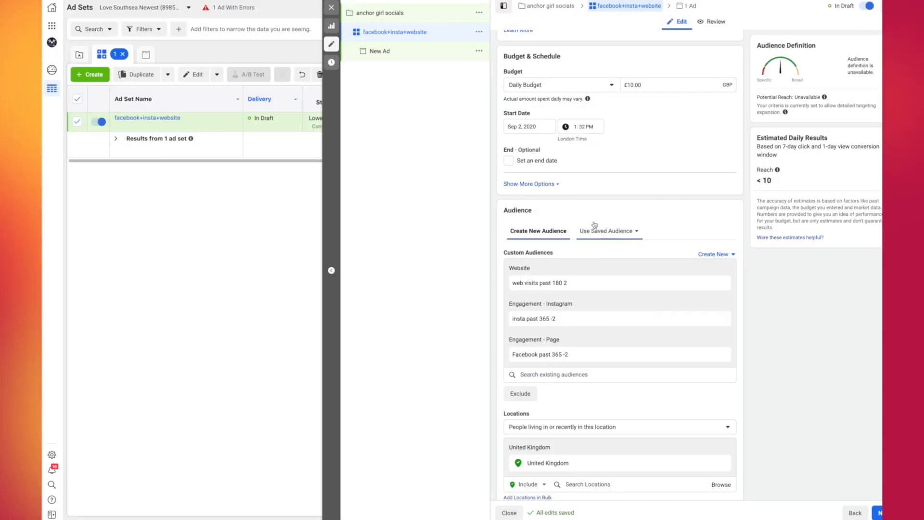
Replace the United Kingdom target location with Portsmouth, England, and set its radius to 10 miles.
scroll(595, 227, down, 2)
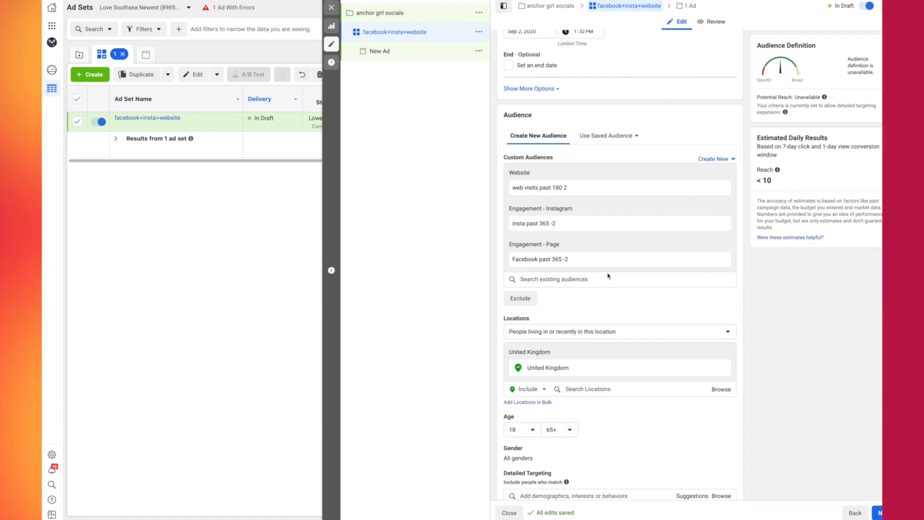
scroll(574, 209, down, 3)
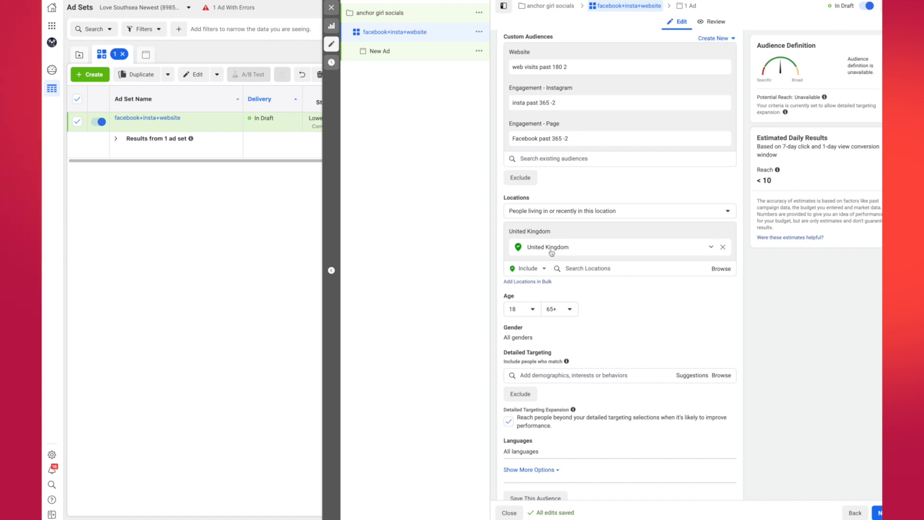
click(723, 247)
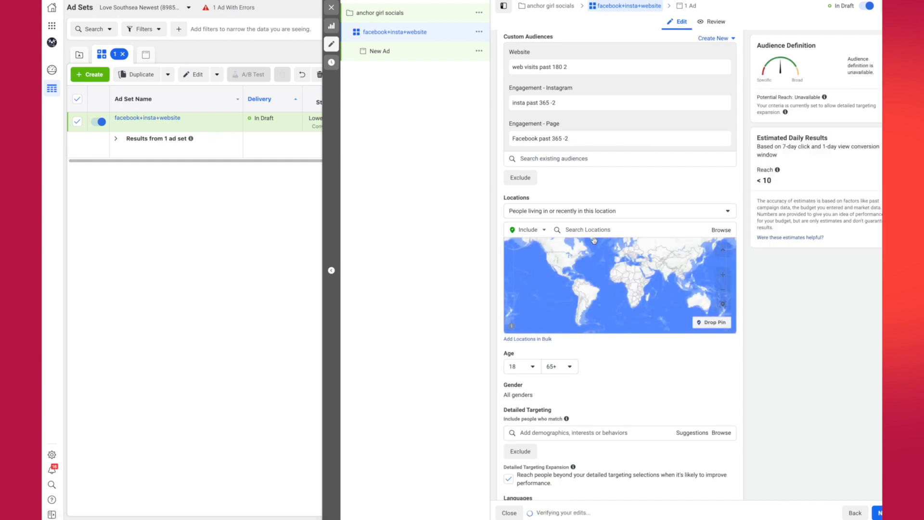
text(p)
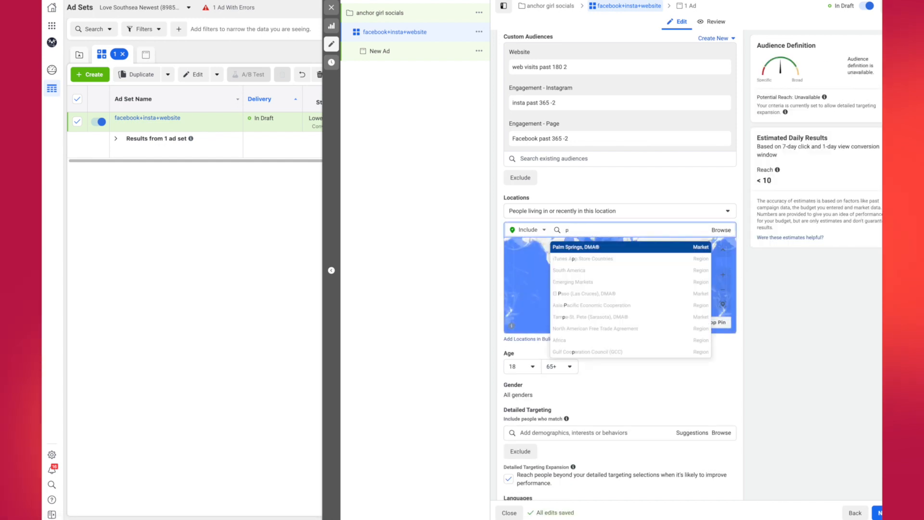
text(ortsmouth)
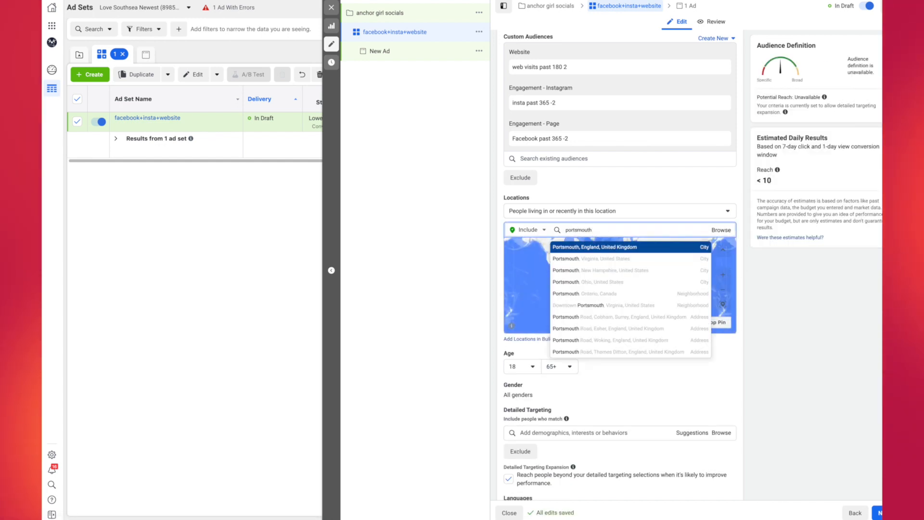
click(586, 247)
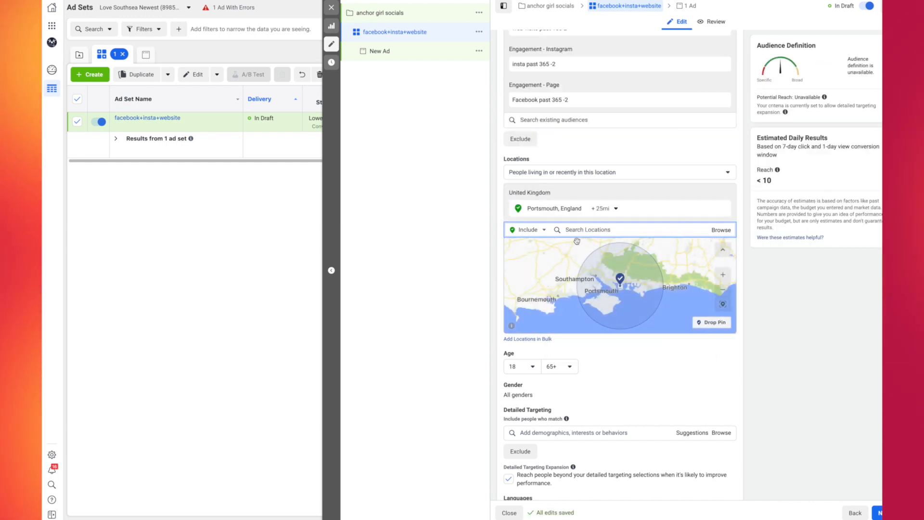
click(616, 209)
drag(613, 257, 604, 257)
click(627, 217)
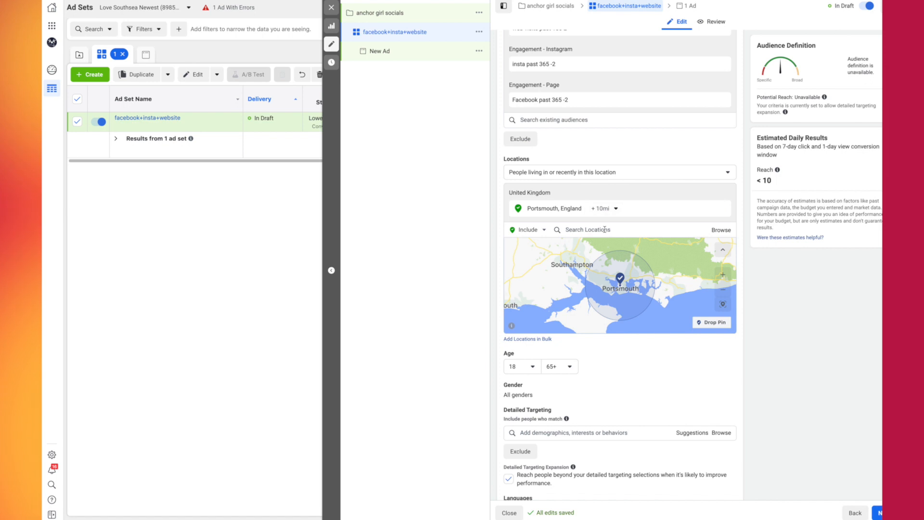
Remove the Portsmouth location and target the whole United Kingdom again.
click(723, 208)
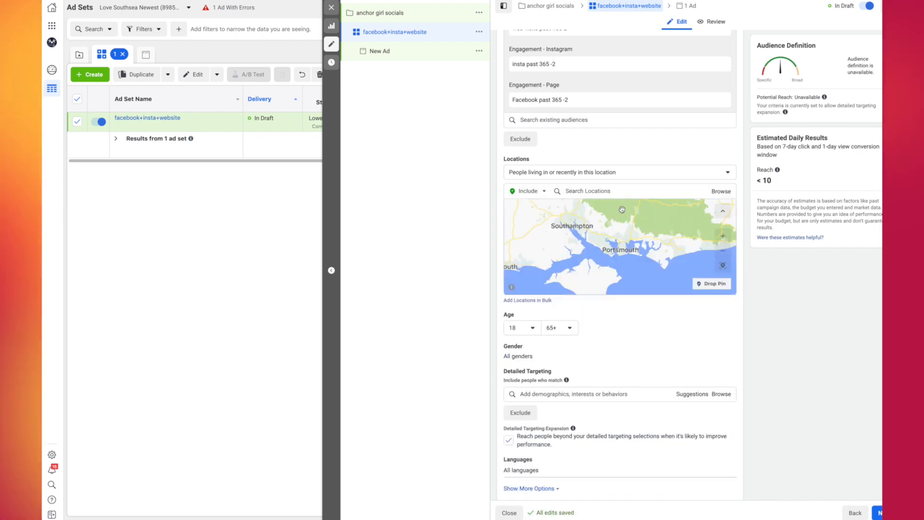
text(united king)
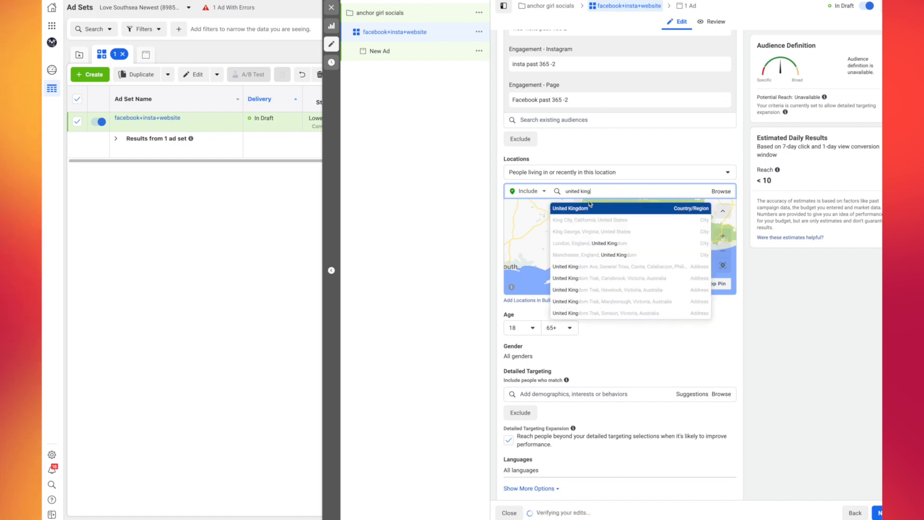
click(580, 208)
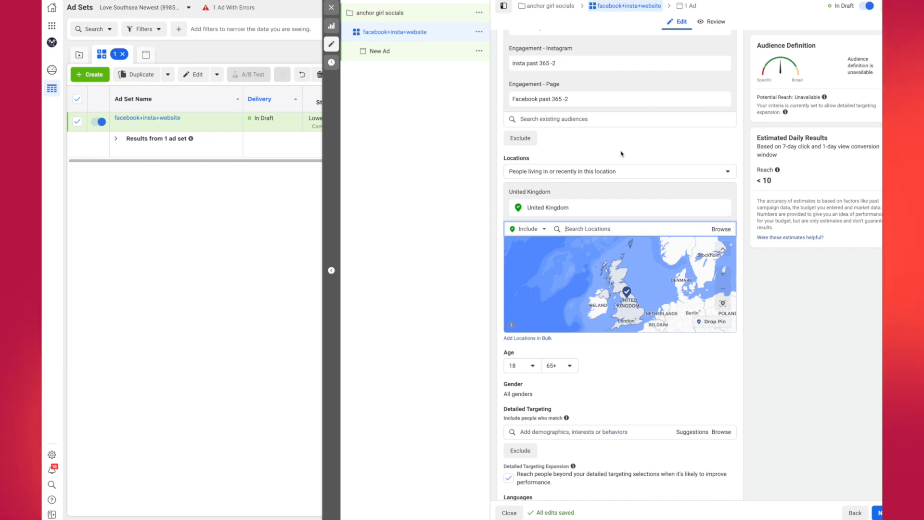
Review the choices for which people in the target location the ad set reaches.
scroll(622, 155, up, 1)
scroll(619, 156, down, 1)
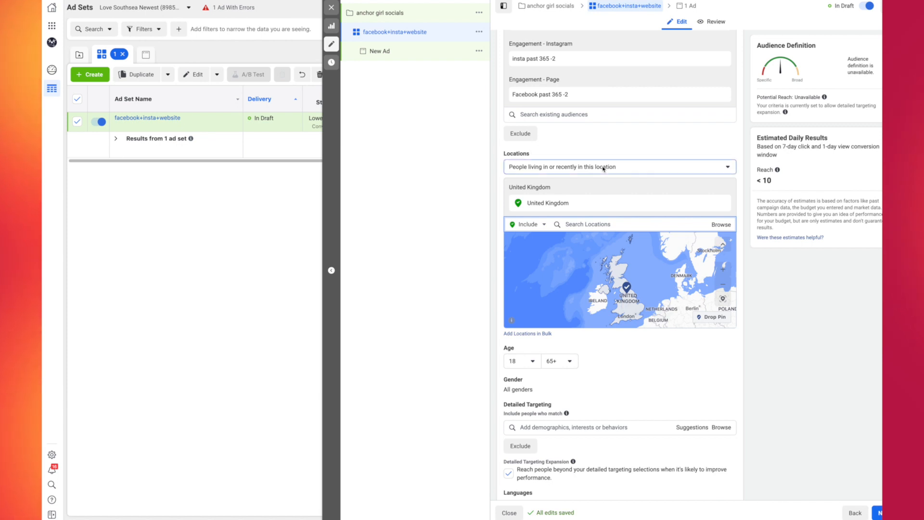
click(603, 168)
click(601, 149)
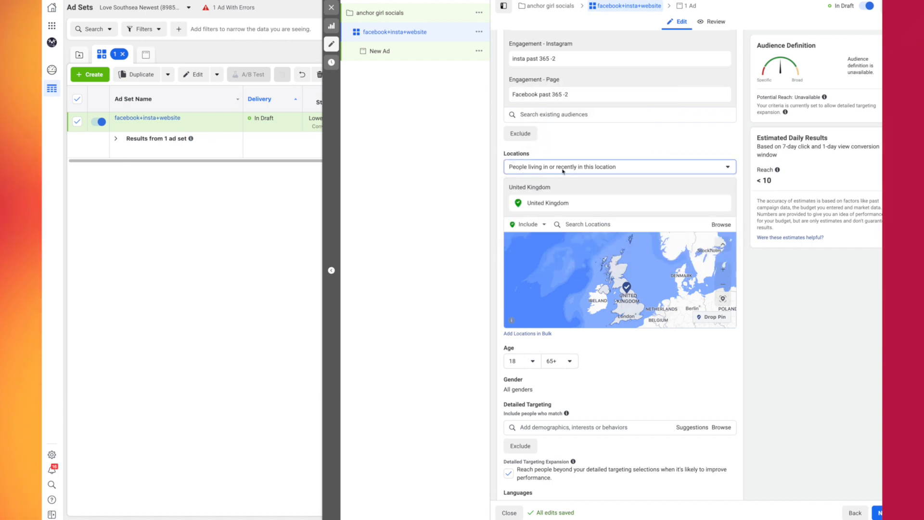
Restrict the United Kingdom location targeting to people living in this location.
click(580, 172)
click(562, 213)
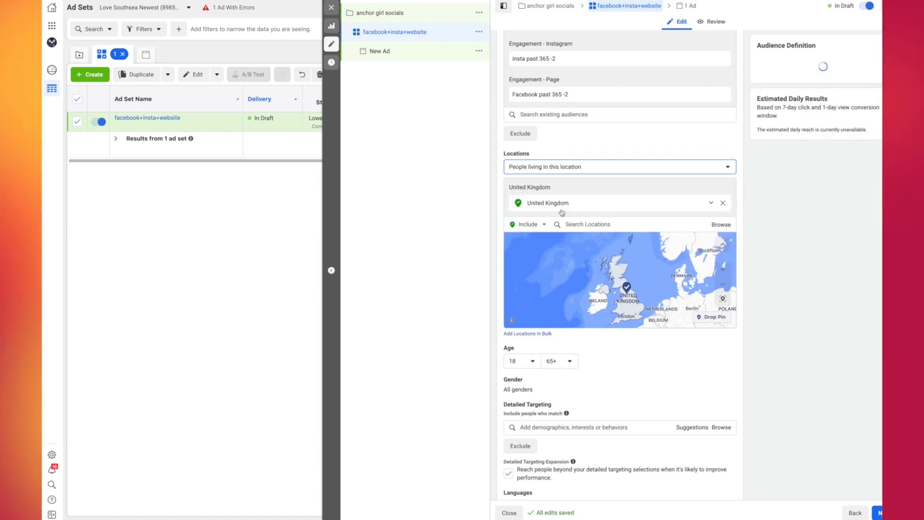
click(570, 168)
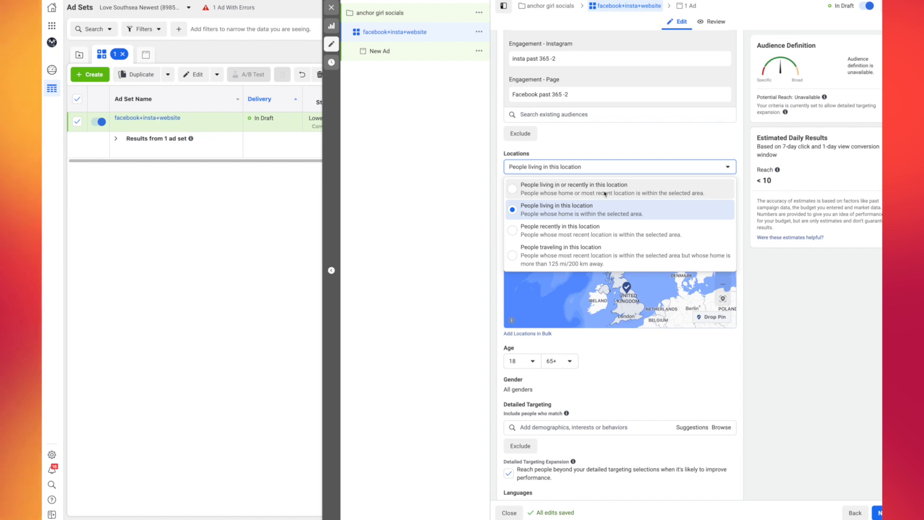
click(583, 189)
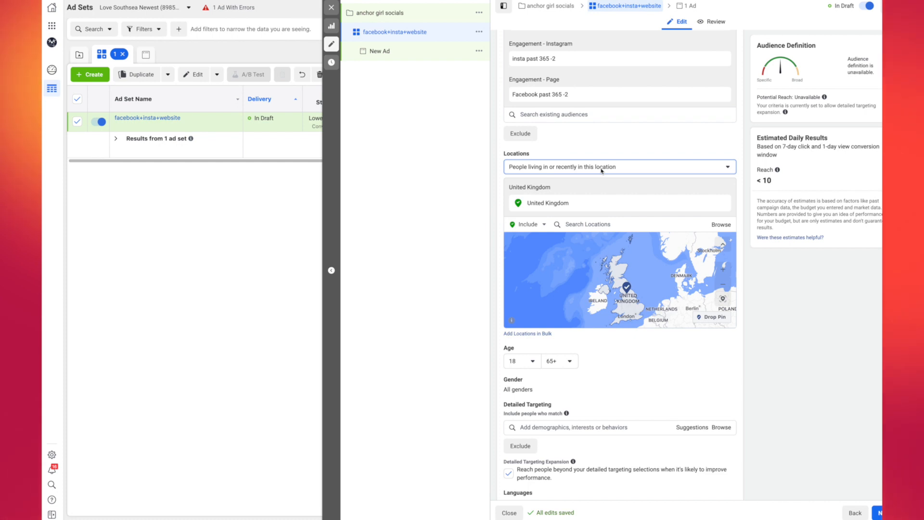
click(601, 169)
click(586, 207)
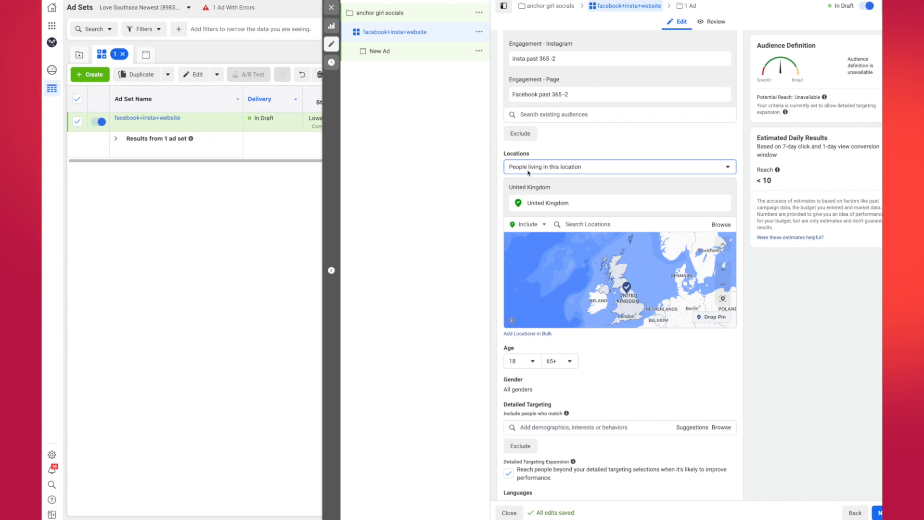
Set the minimum age of the target audience to 24.
scroll(559, 172, down, 4)
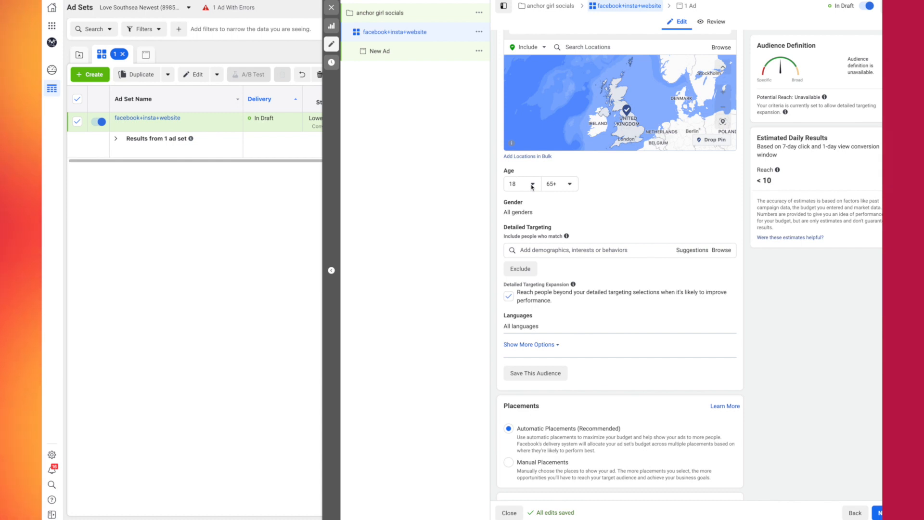
click(532, 186)
scroll(529, 241, down, 3)
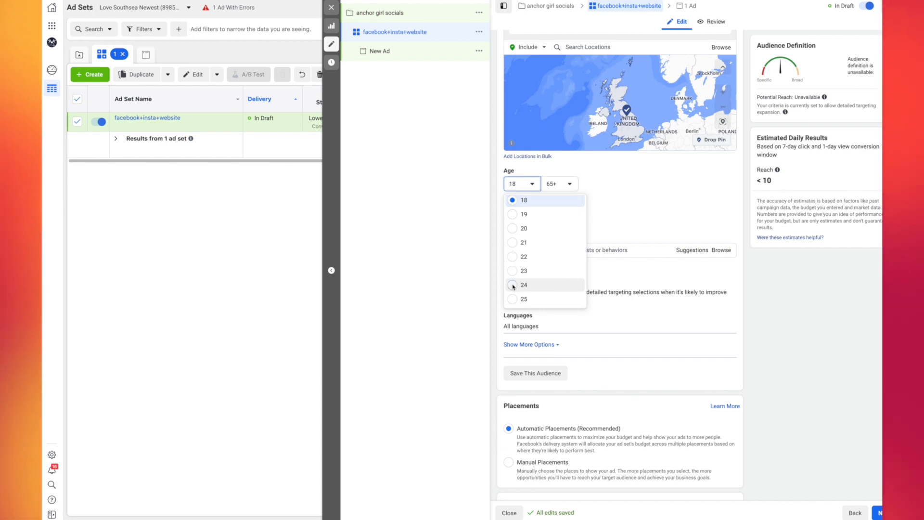
click(513, 287)
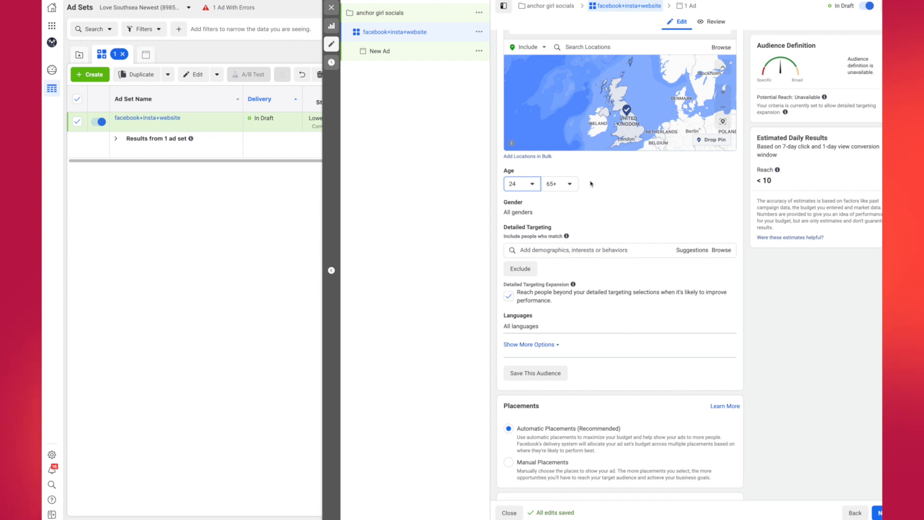
Try the Women and Men gender options and return the gender targeting to All.
scroll(589, 231, down, 2)
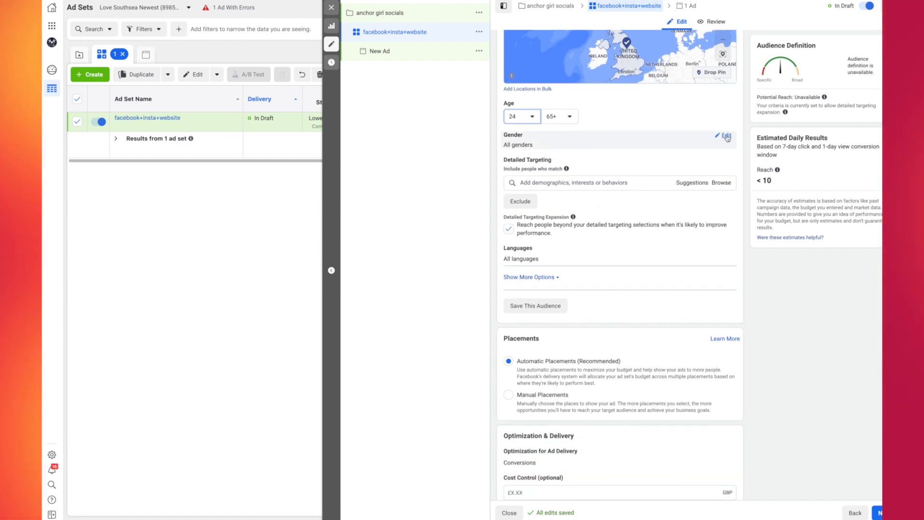
click(726, 137)
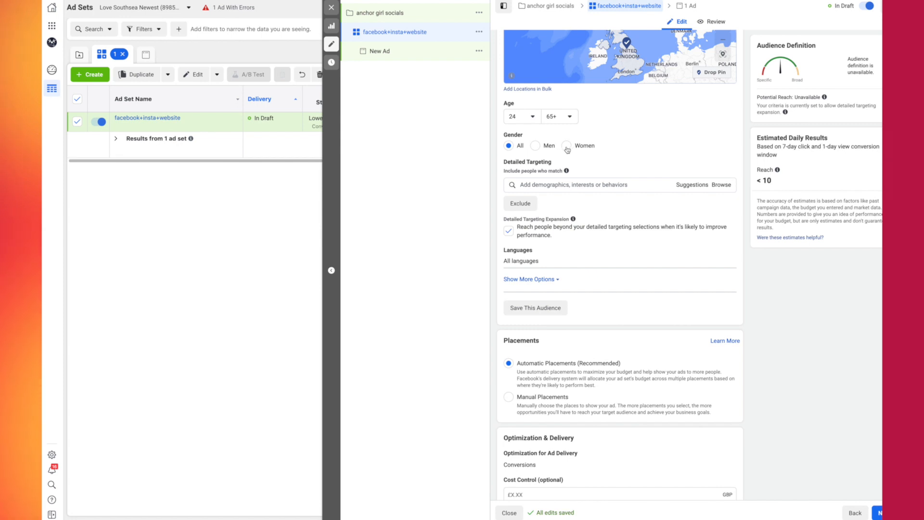
click(567, 146)
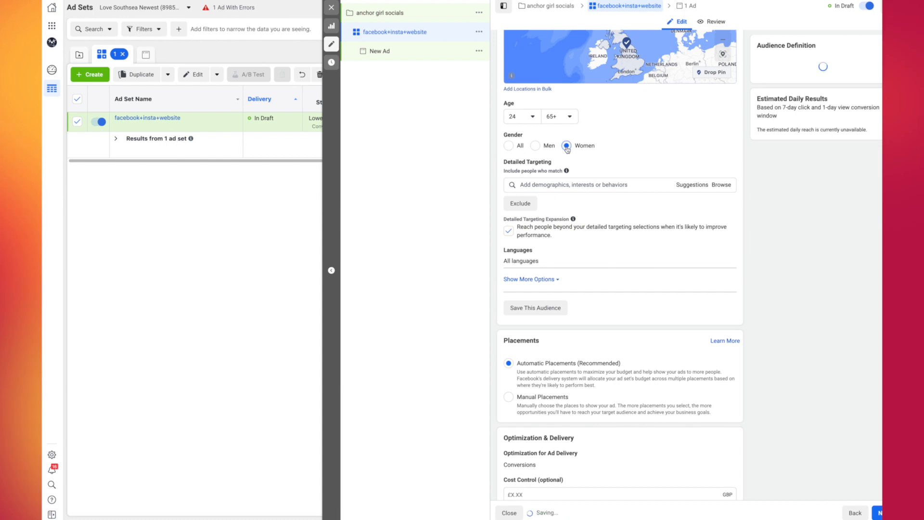
click(535, 147)
click(511, 148)
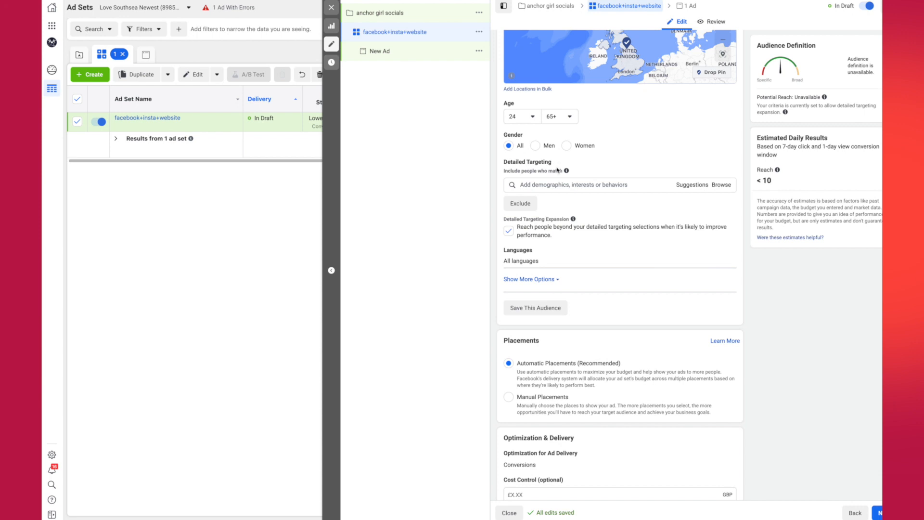
Add the Yoga interest from Fitness and wellness to the detailed targeting.
scroll(626, 168, up, 8)
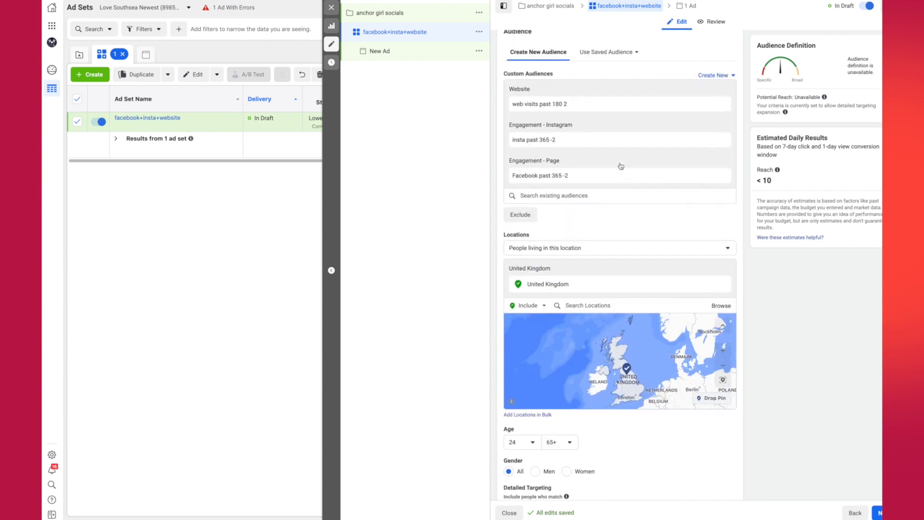
scroll(621, 165, down, 9)
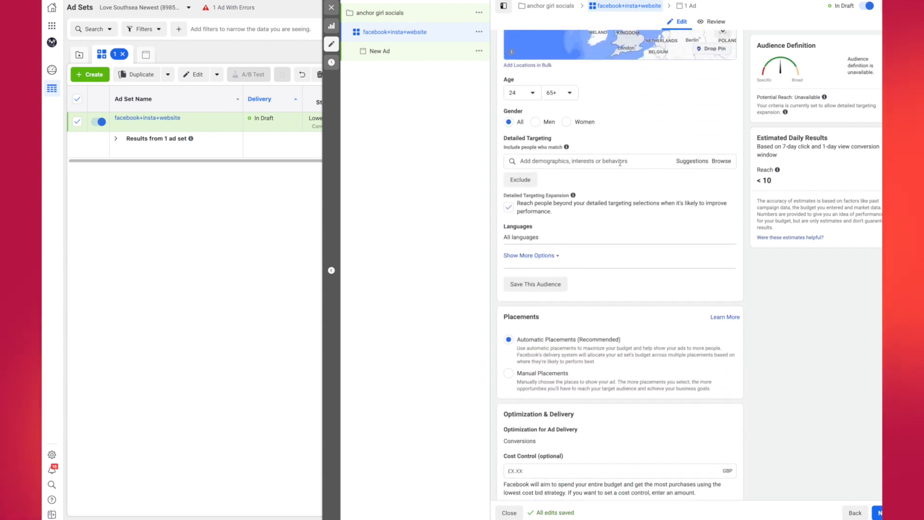
scroll(620, 165, down, 1)
scroll(620, 165, up, 1)
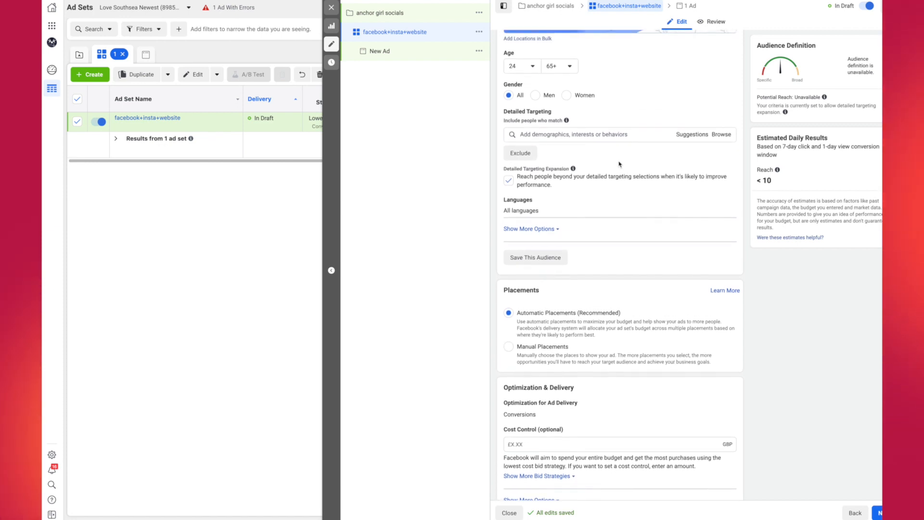
click(608, 135)
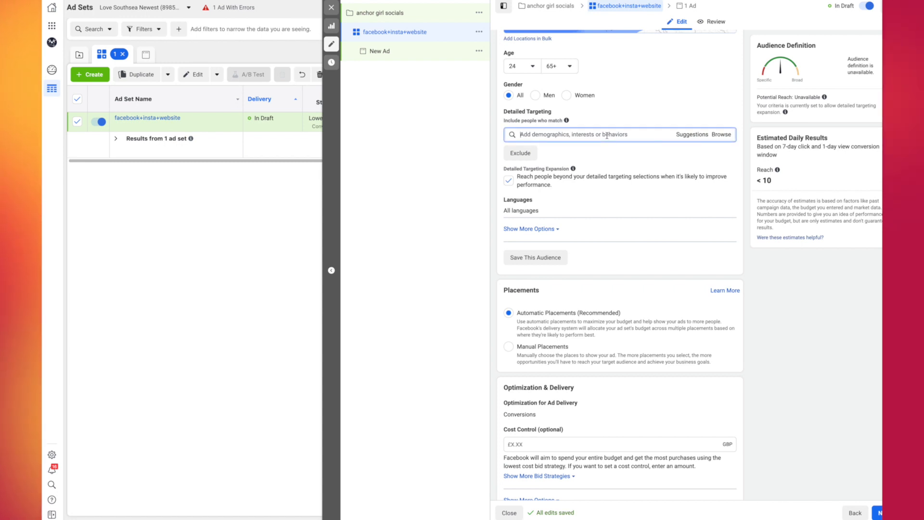
text(yogs)
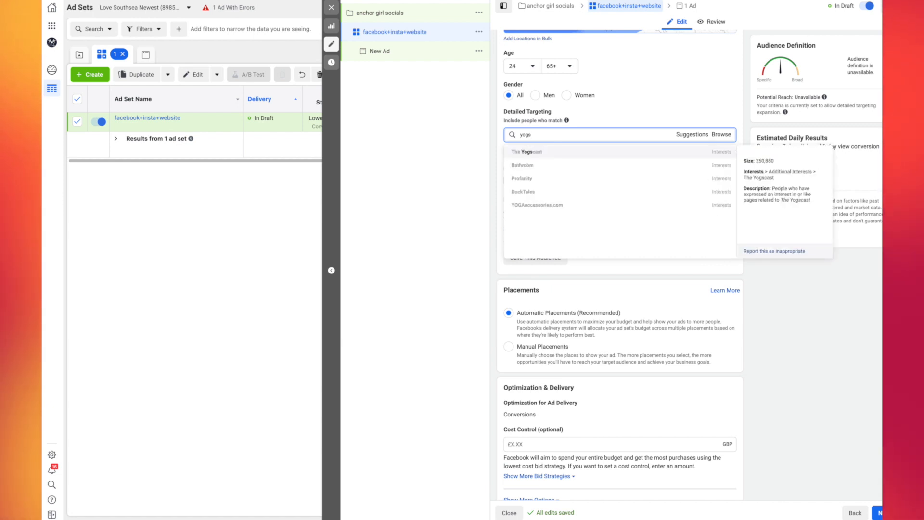
key(BackSpace)
text(a)
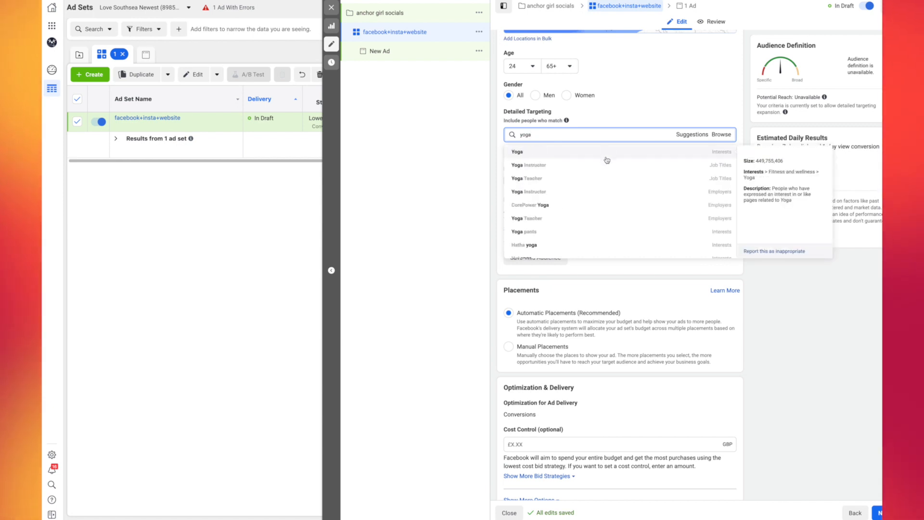
click(530, 152)
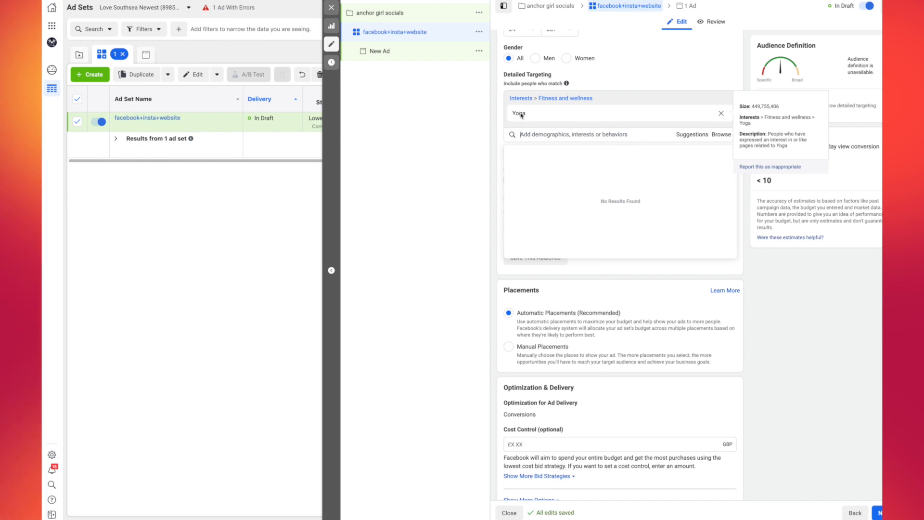
Look through the suggested interests and behaviors related to the Yoga interest.
click(692, 137)
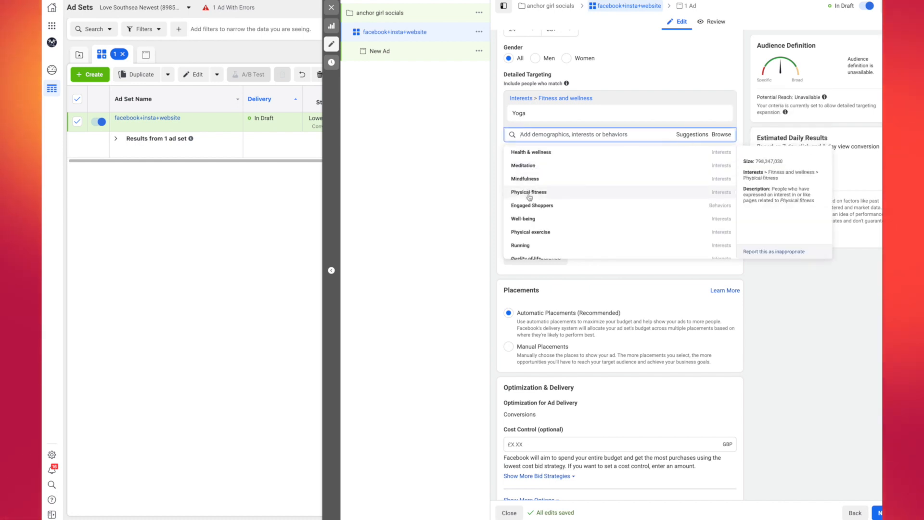
scroll(538, 202, down, 2)
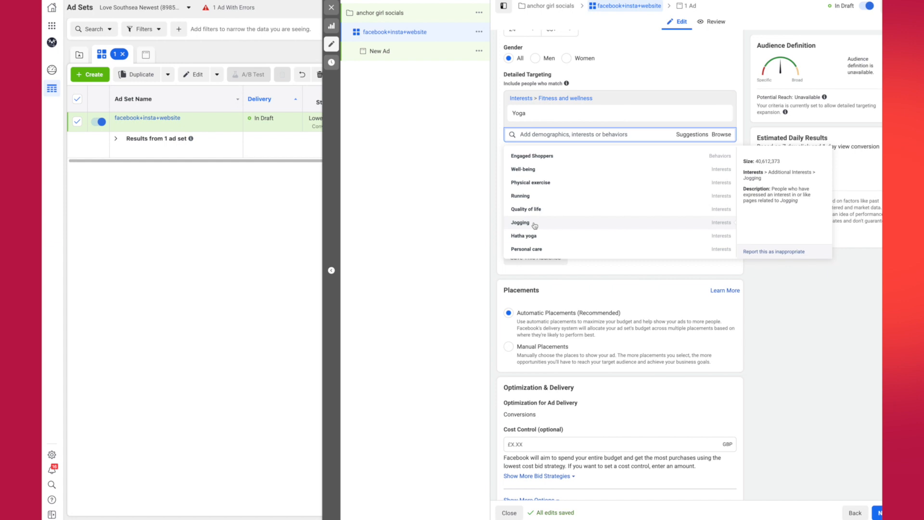
click(640, 91)
Remove the Yoga interest from the detailed targeting.
scroll(626, 91, up, 7)
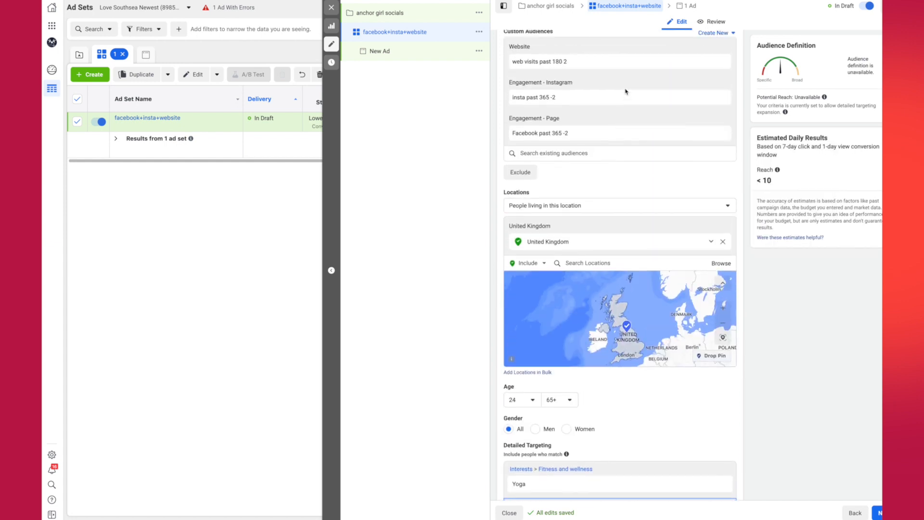
scroll(554, 92, up, 2)
scroll(578, 159, down, 2)
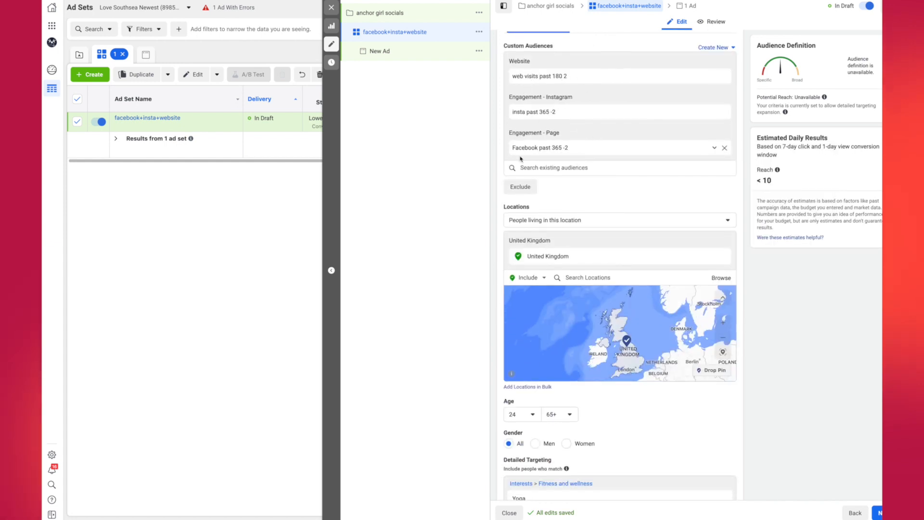
scroll(636, 164, down, 5)
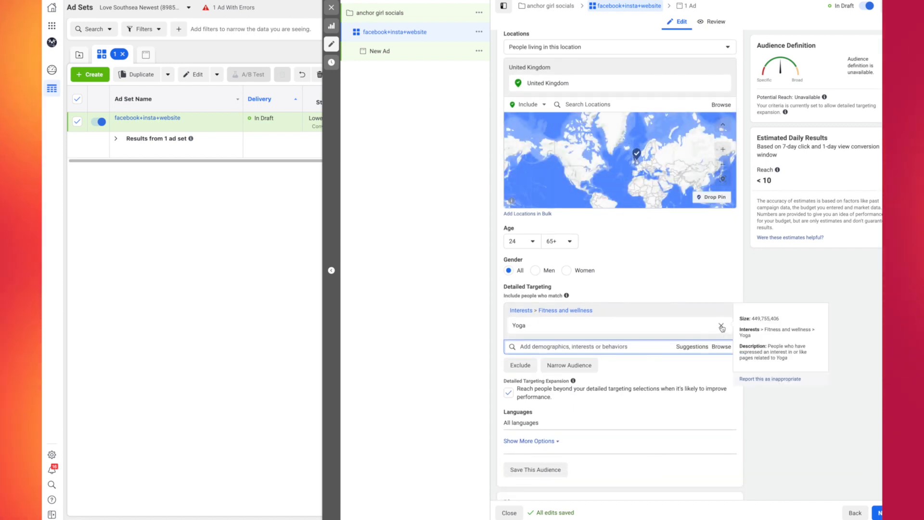
click(722, 327)
Turn off detailed targeting expansion so the ads do not reach people beyond the chosen audience.
scroll(621, 260, down, 3)
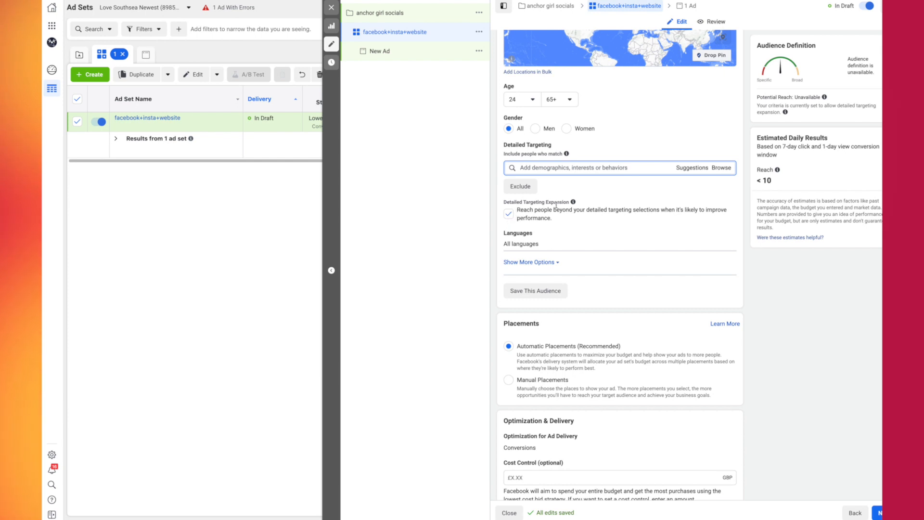
click(509, 217)
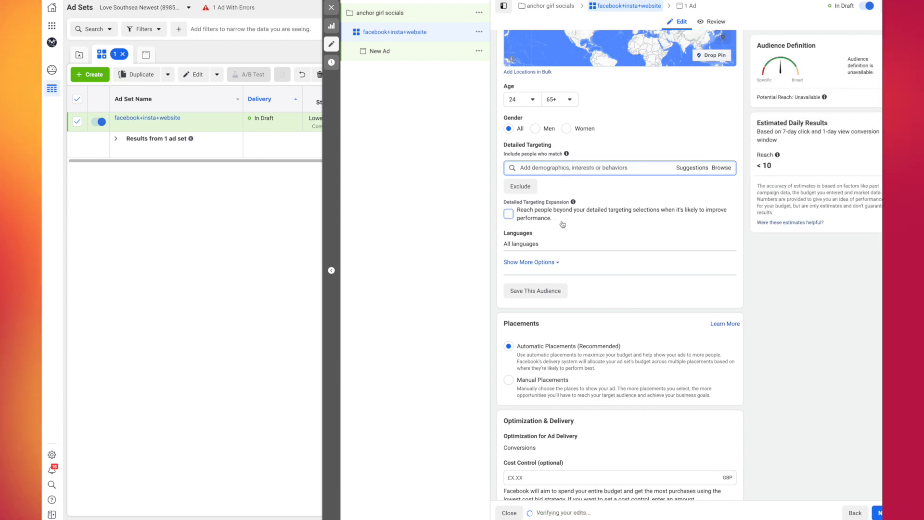
scroll(621, 221, up, 3)
scroll(623, 220, up, 3)
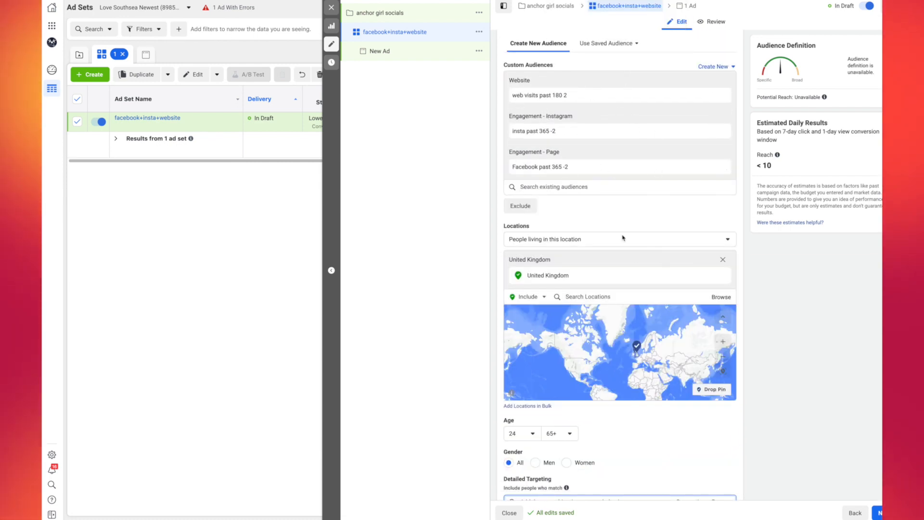
Switch the ad set to manual placements and exclude the Audience Network and Messenger platforms.
scroll(624, 239, down, 6)
scroll(621, 270, down, 2)
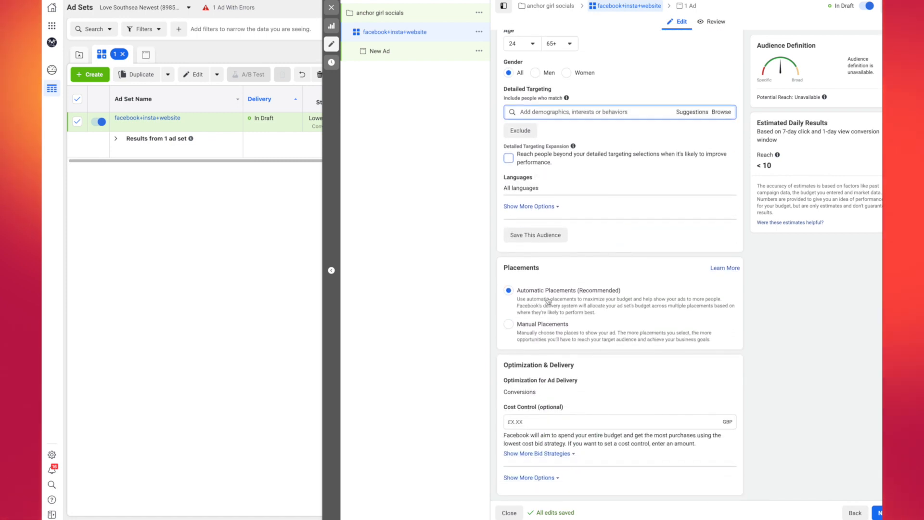
click(537, 325)
scroll(525, 308, down, 3)
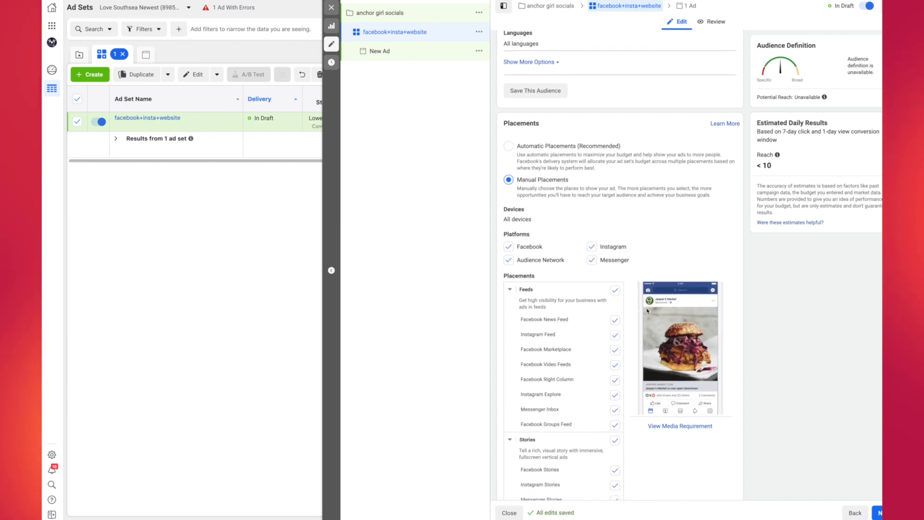
click(509, 260)
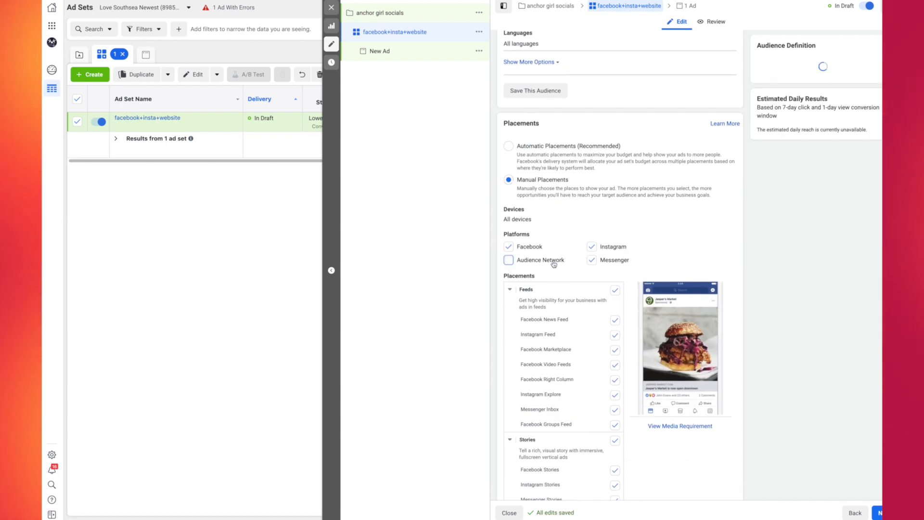
click(592, 260)
Exclude Facebook Marketplace, Facebook Video Feeds, Facebook Right Column, Instagram Explore and Facebook Groups Feed from the feed placements.
scroll(630, 270, down, 3)
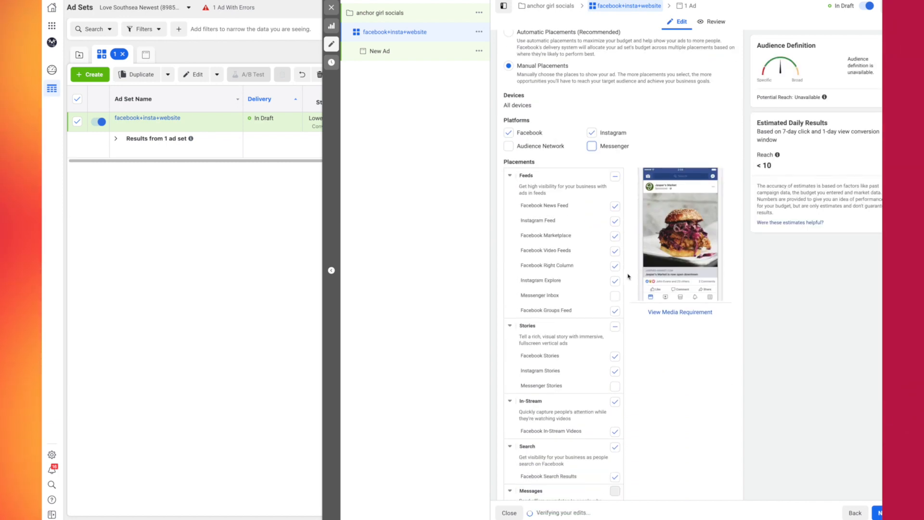
click(615, 236)
click(615, 251)
click(615, 266)
click(615, 281)
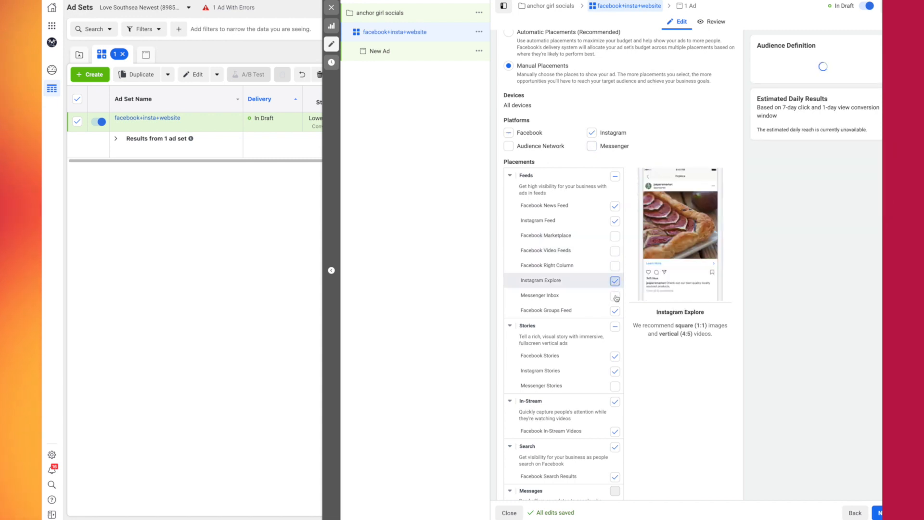
click(615, 310)
Exclude the In-Stream, Search and In-Article placements, keeping the Facebook and Instagram stories.
scroll(602, 288, down, 2)
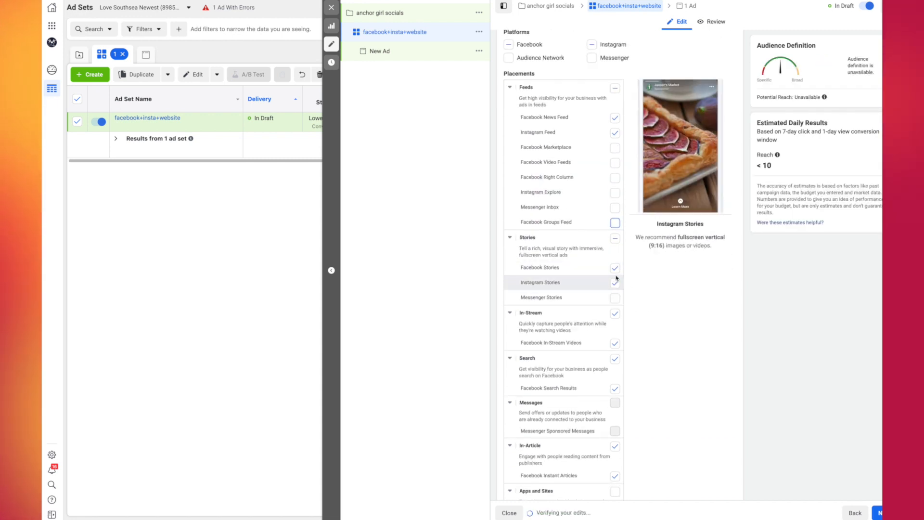
click(616, 314)
scroll(615, 318, down, 1)
click(615, 315)
scroll(614, 317, down, 1)
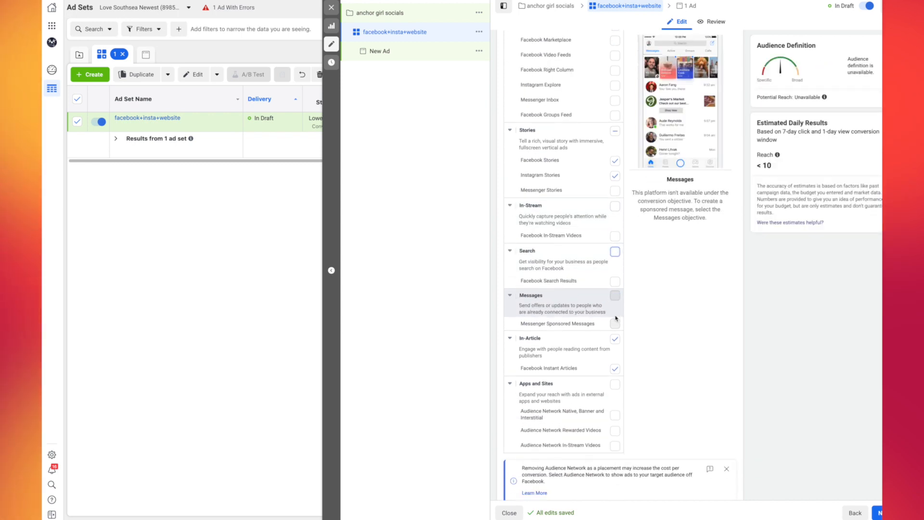
click(614, 340)
scroll(633, 318, down, 3)
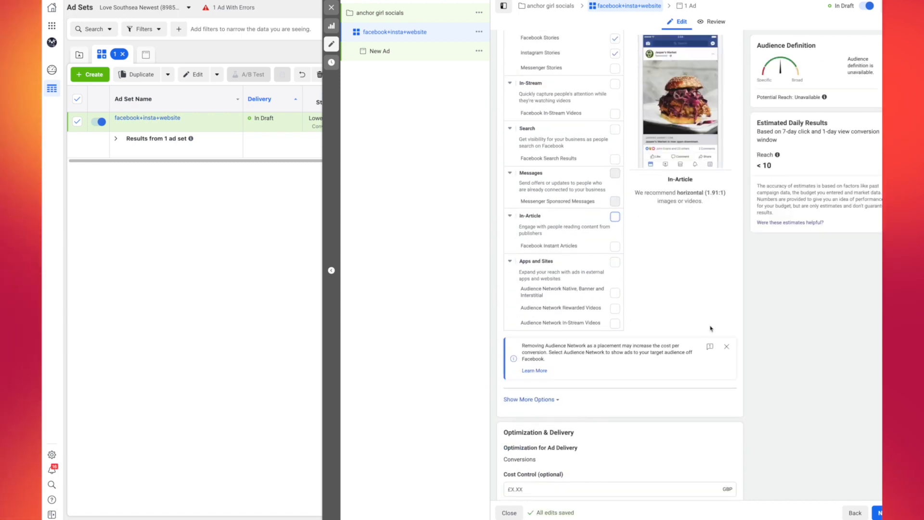
scroll(633, 294, up, 15)
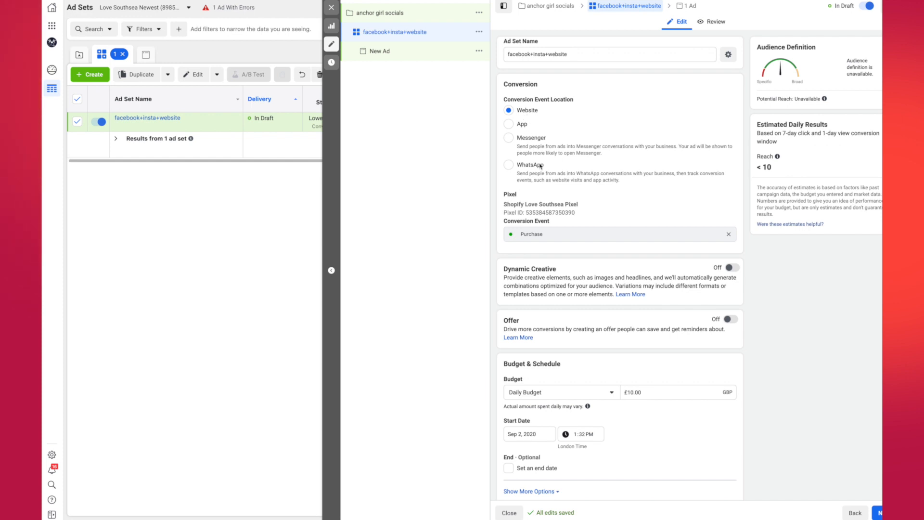
Review the ad set's conversion, budget, audience, location, age and placement settings from beginning to end.
scroll(573, 201, down, 4)
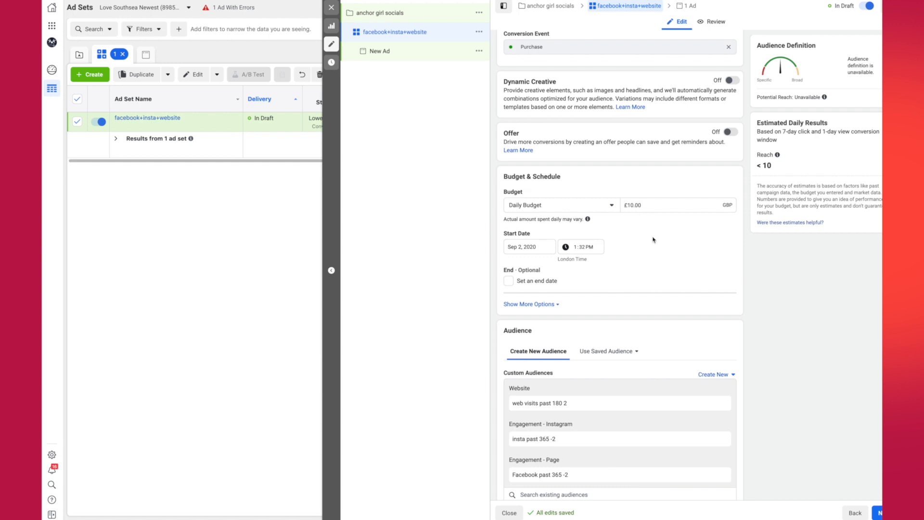
scroll(654, 239, down, 5)
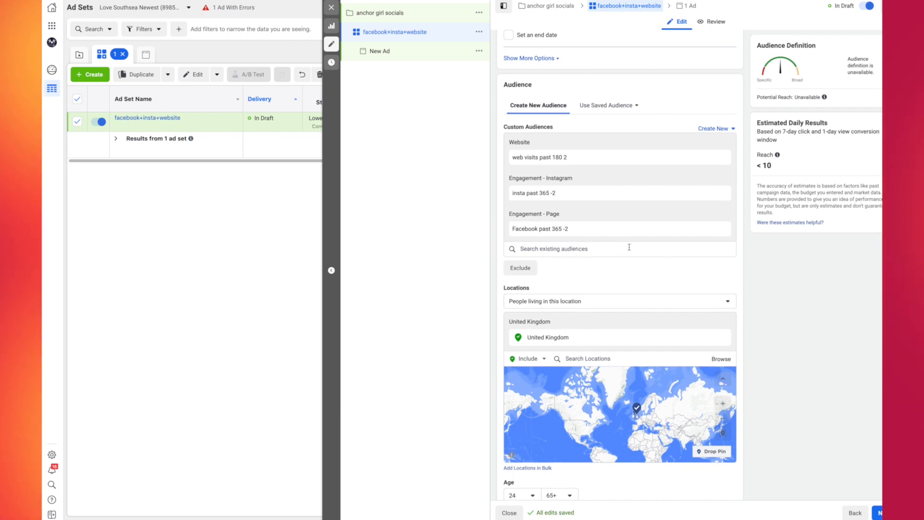
scroll(626, 244, down, 2)
scroll(610, 191, down, 1)
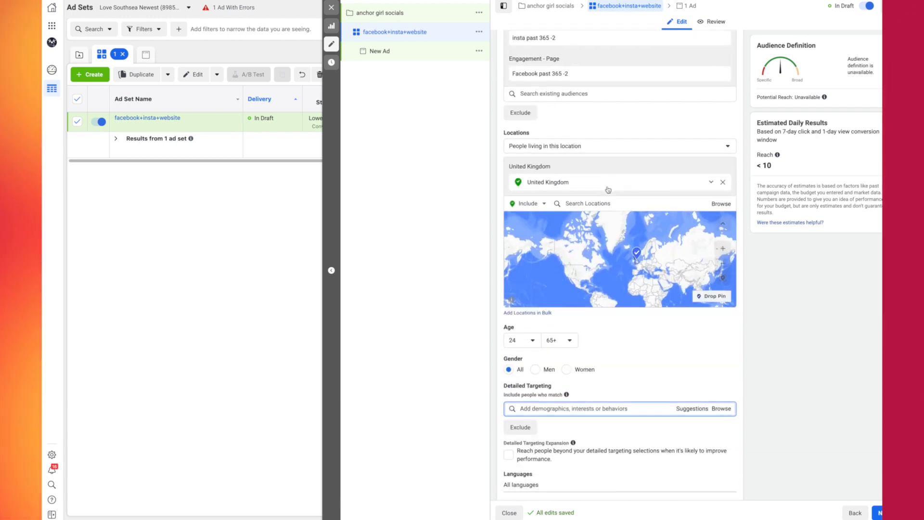
scroll(608, 189, down, 2)
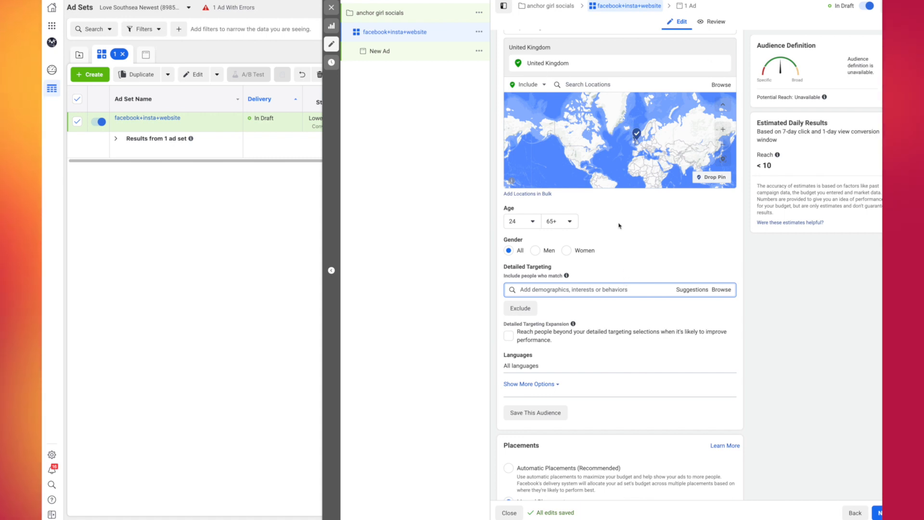
scroll(619, 226, down, 2)
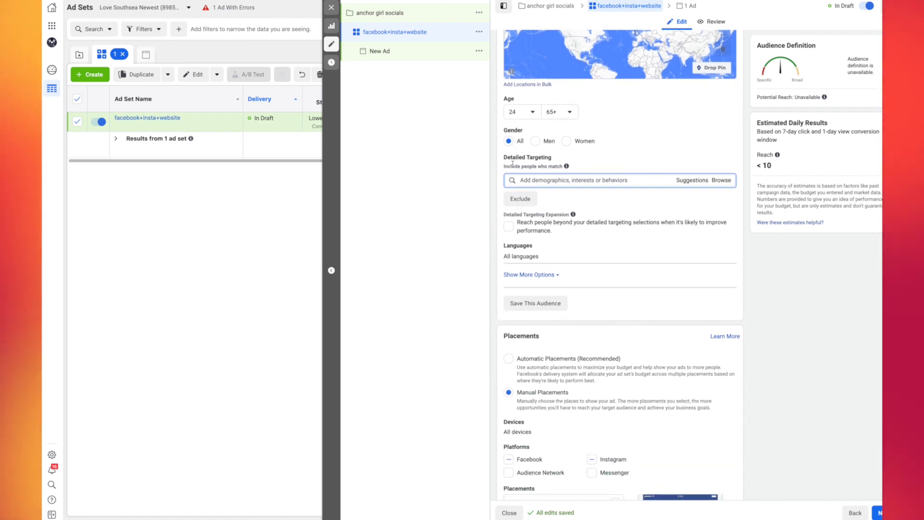
scroll(622, 200, down, 4)
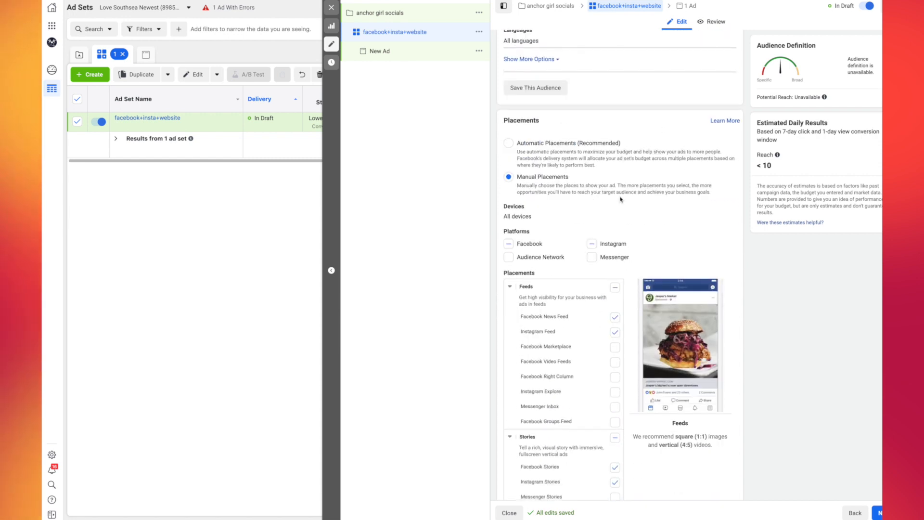
scroll(626, 185, down, 4)
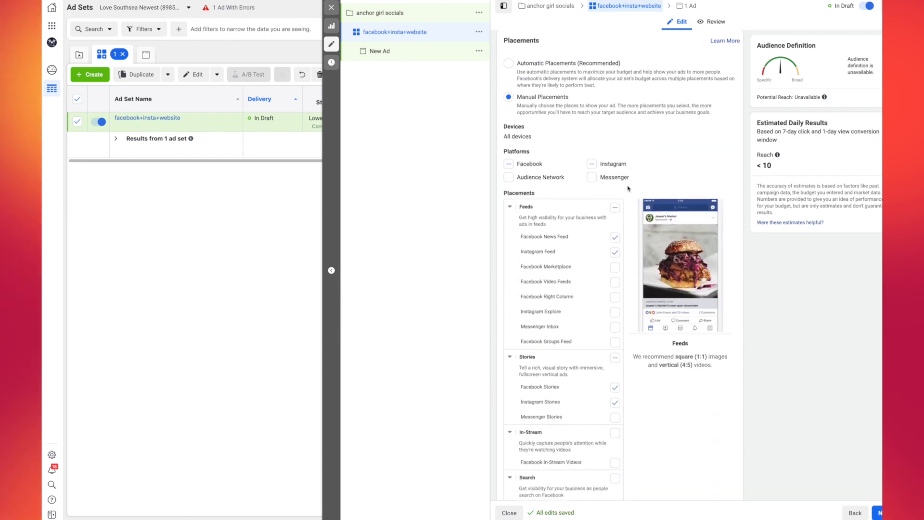
scroll(629, 188, down, 5)
scroll(628, 188, up, 20)
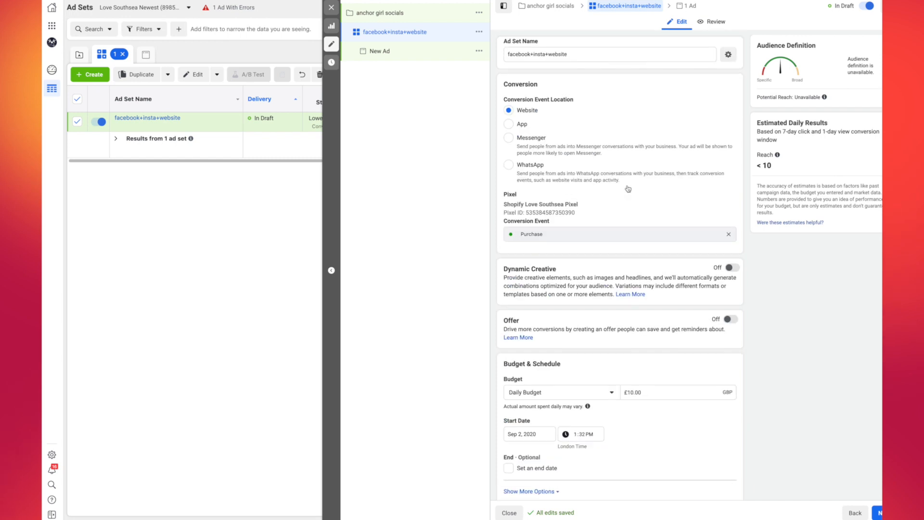
Open the new ad under the facebook+insta+website ad set and name it "insta-facebook-site target-anchor girl".
click(396, 55)
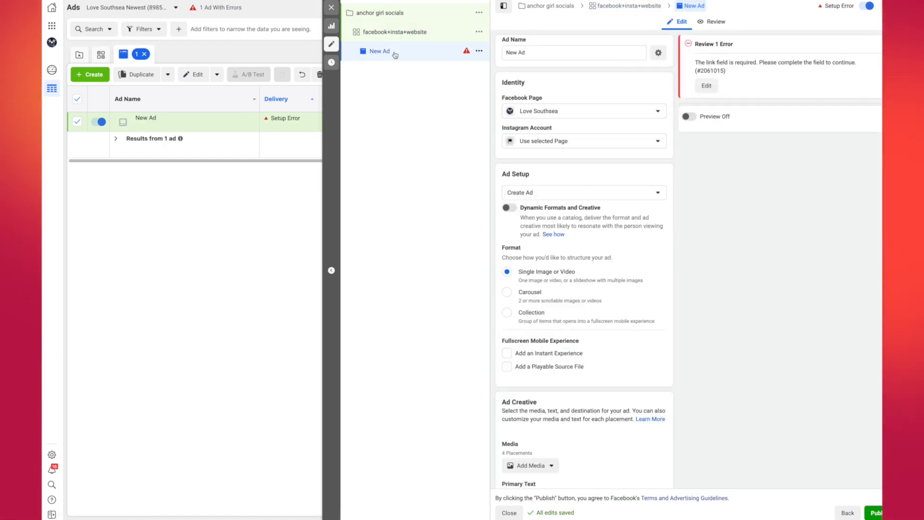
drag(527, 54, 493, 55)
text(()
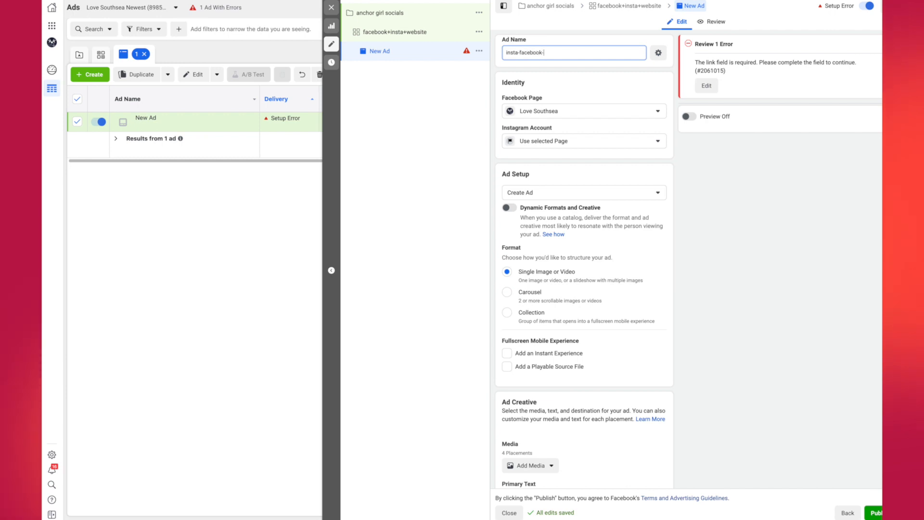
text(nsta-facebook-site target)
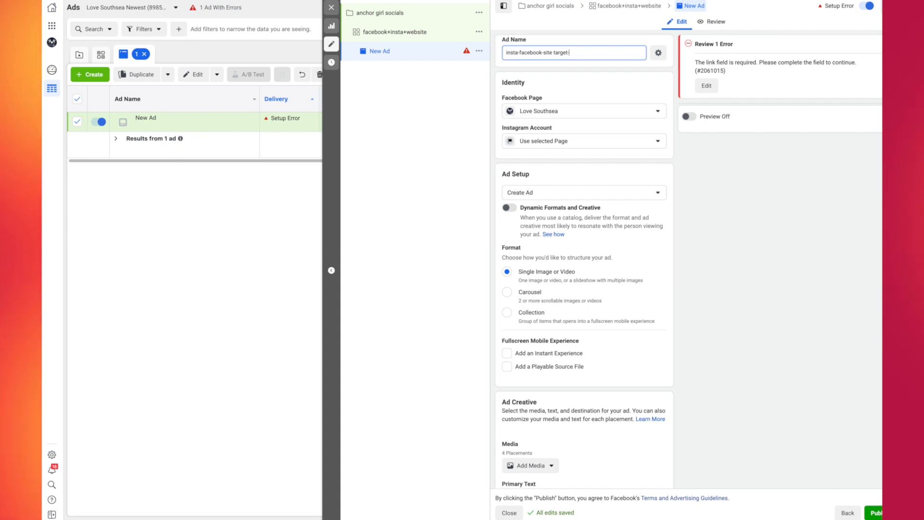
text(-anchor girl)
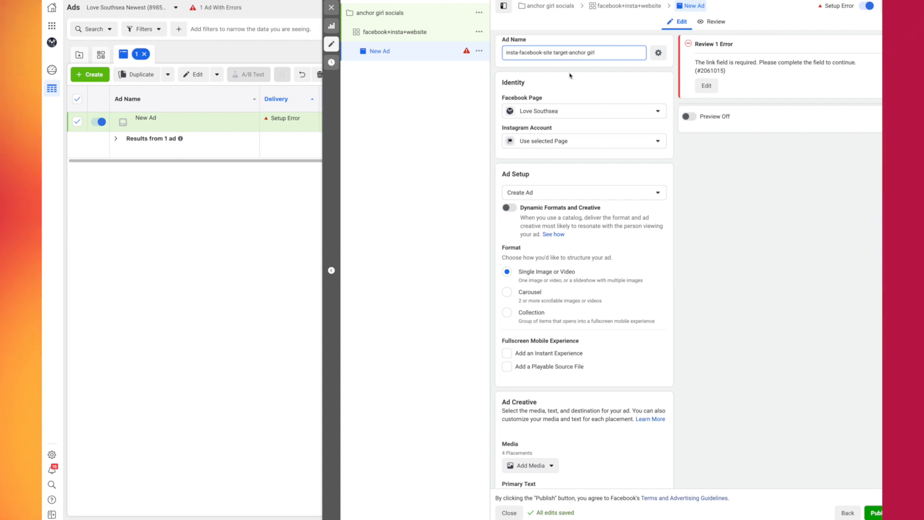
Set the ad's Instagram account to lovesouthsea in place of the selected Facebook Page.
mouse_move(556, 126)
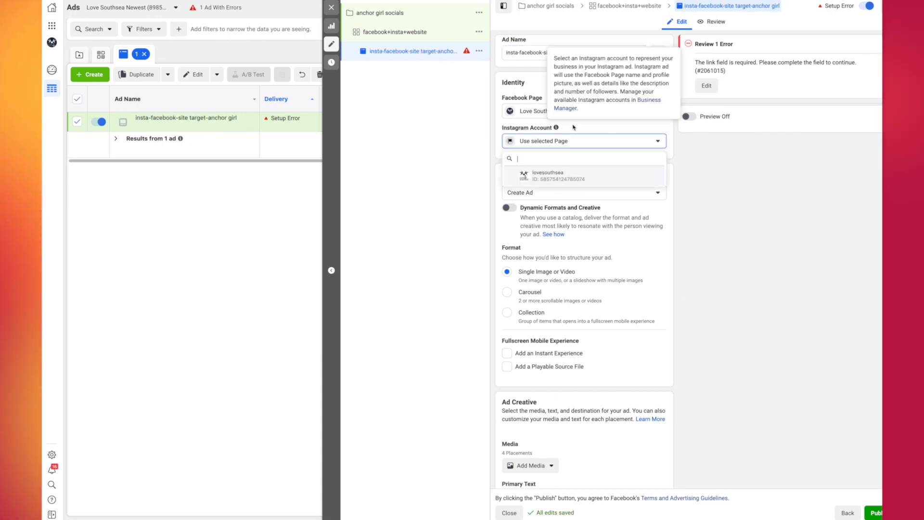
click(570, 128)
mouse_move(532, 129)
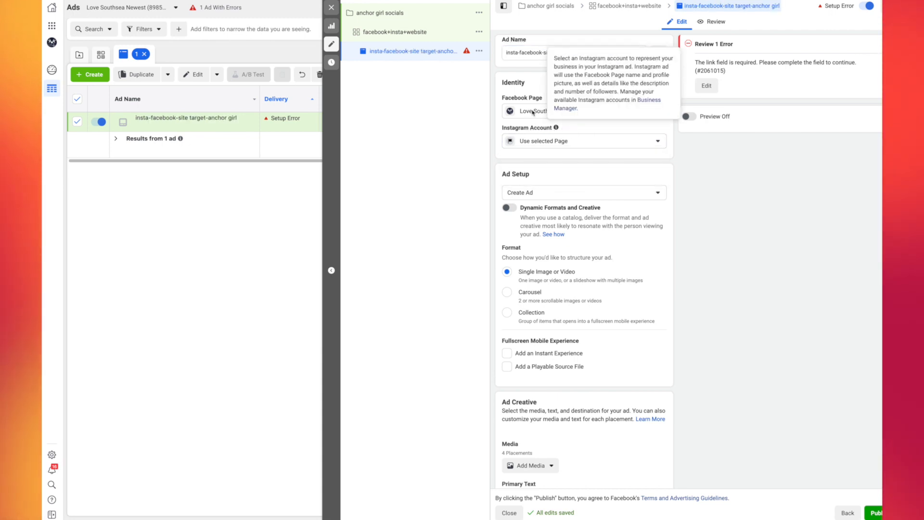
click(549, 142)
click(550, 177)
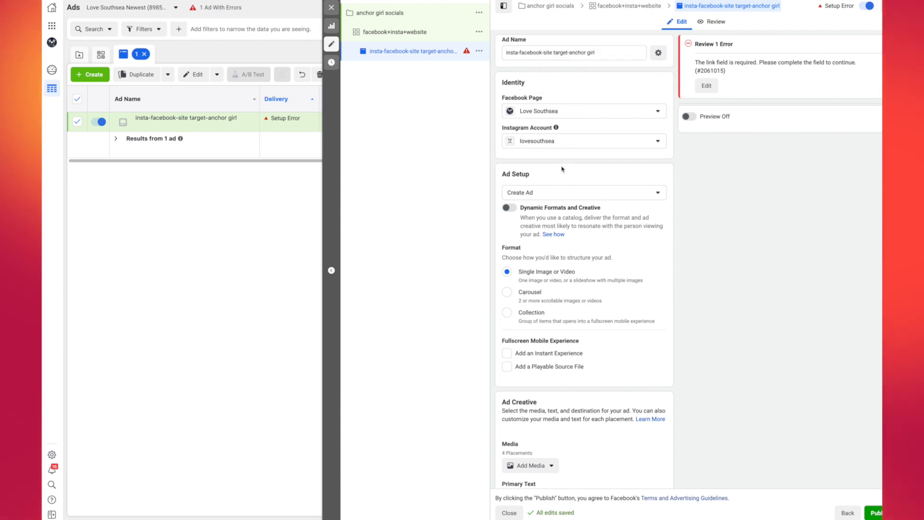
mouse_move(554, 130)
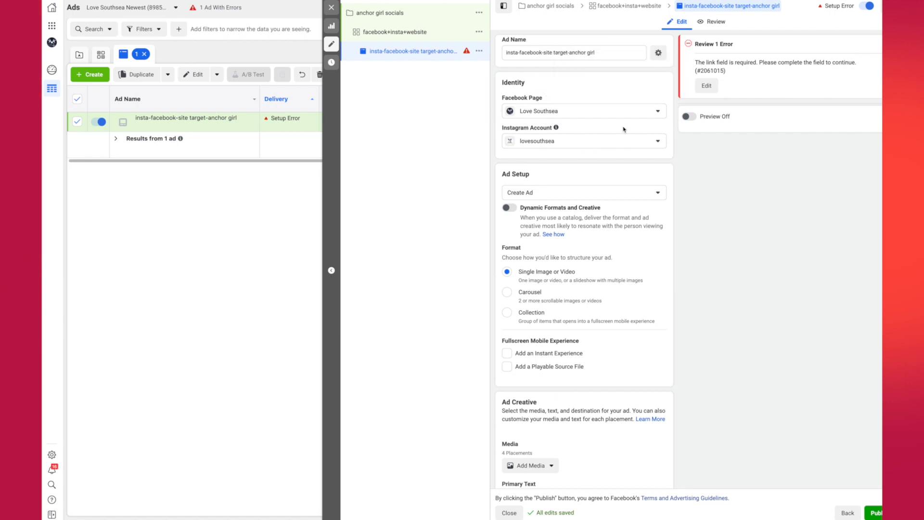
Change the ad's format to Carousel.
scroll(559, 223, down, 2)
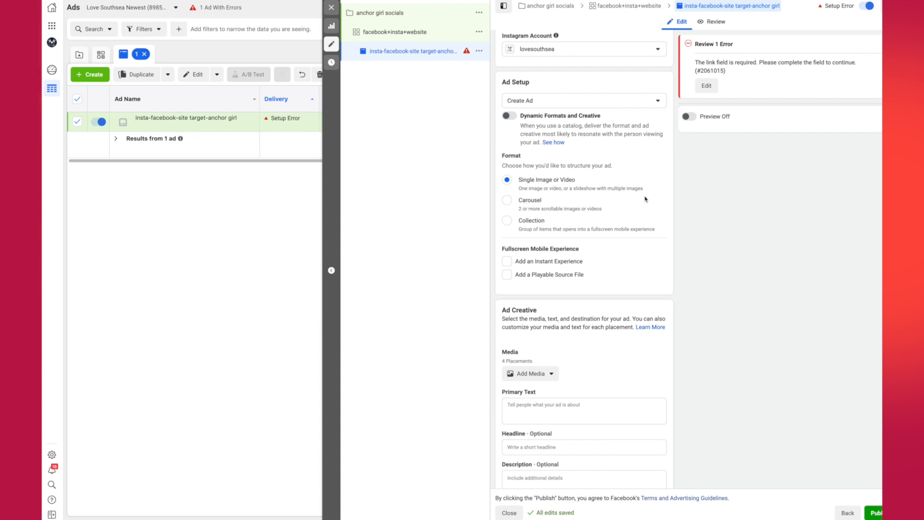
click(508, 201)
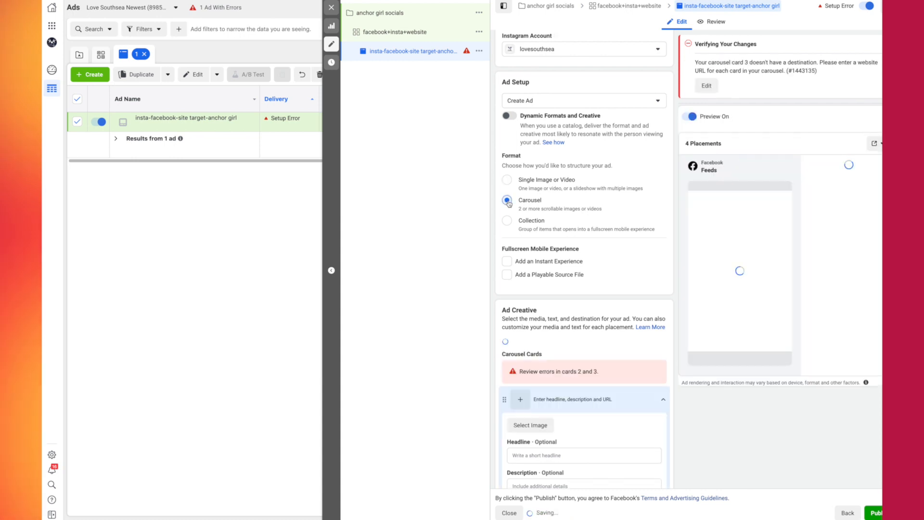
Add the account image "sailor girl lulu 1.jpg" to the first carousel card.
scroll(565, 214, down, 4)
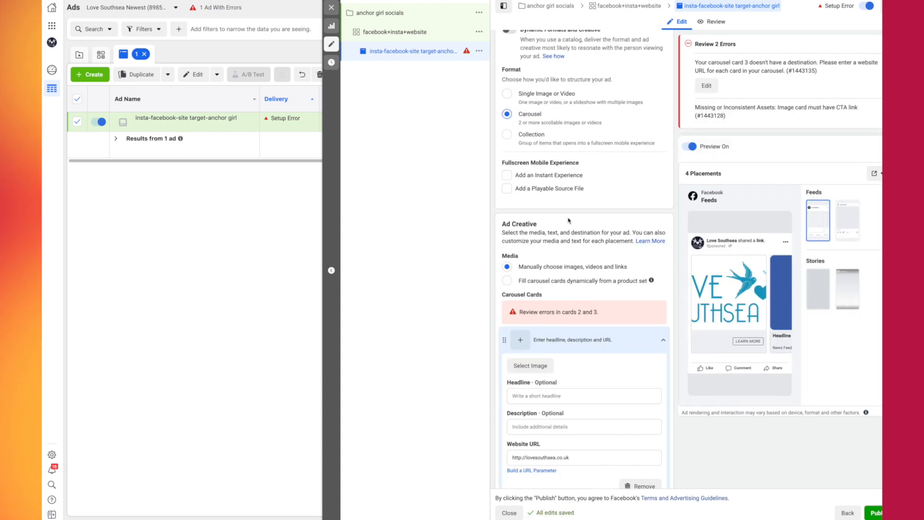
scroll(566, 221, down, 1)
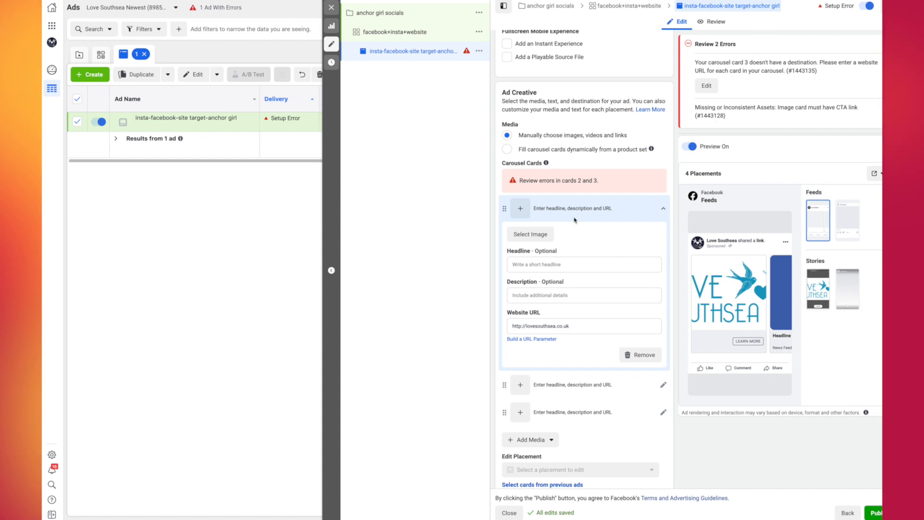
scroll(575, 220, down, 1)
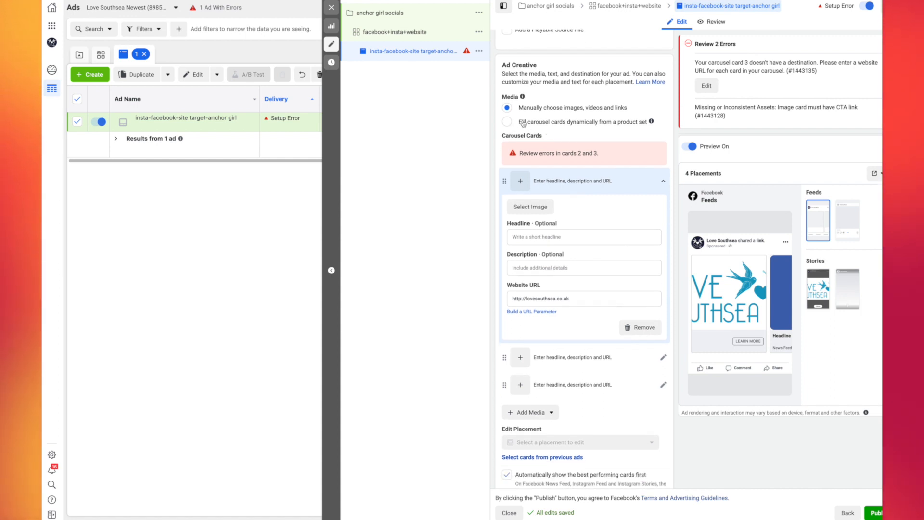
click(538, 212)
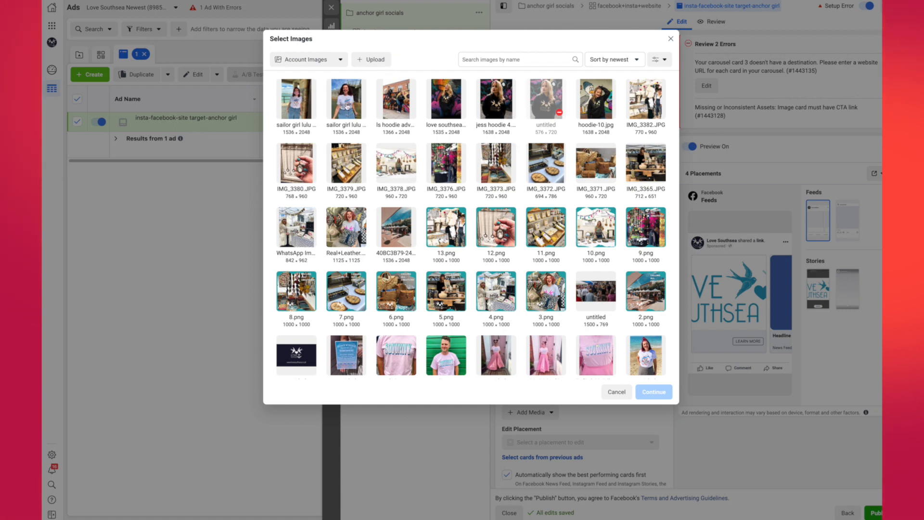
click(348, 105)
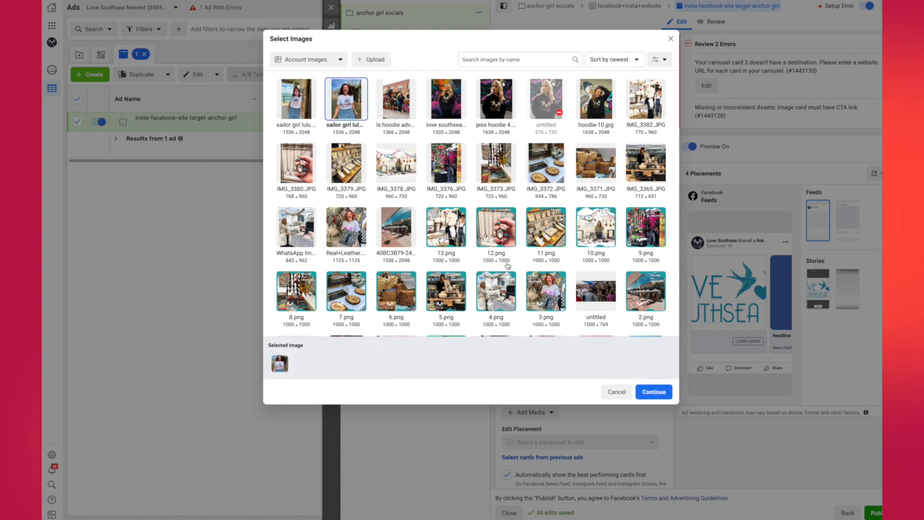
click(648, 394)
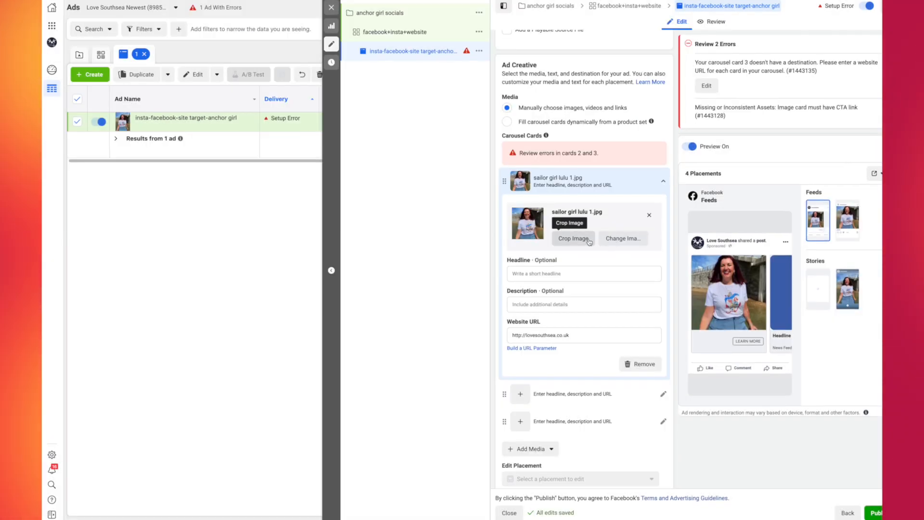
Crop the first card's image to the vertical 9:16 ratio around the woman and save the crop.
click(588, 241)
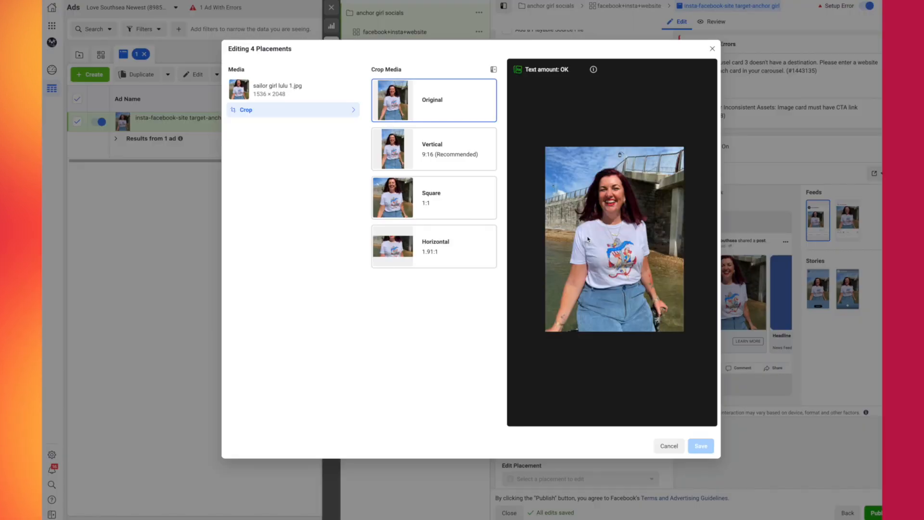
click(437, 157)
mouse_move(631, 251)
mouse_down()
mouse_move(620, 252)
mouse_move(630, 251)
mouse_up()
click(701, 446)
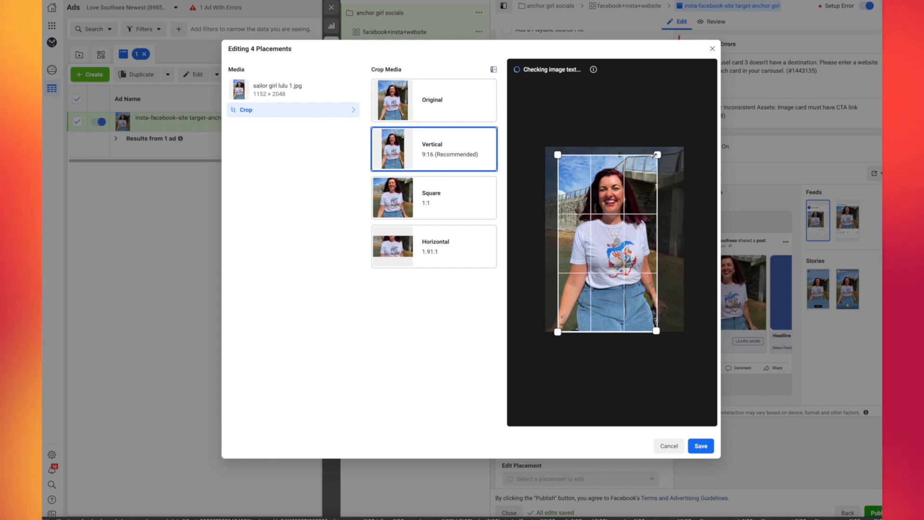
Give the first carousel card the headline "LIMITED EDITION" and the description "£20".
click(529, 229)
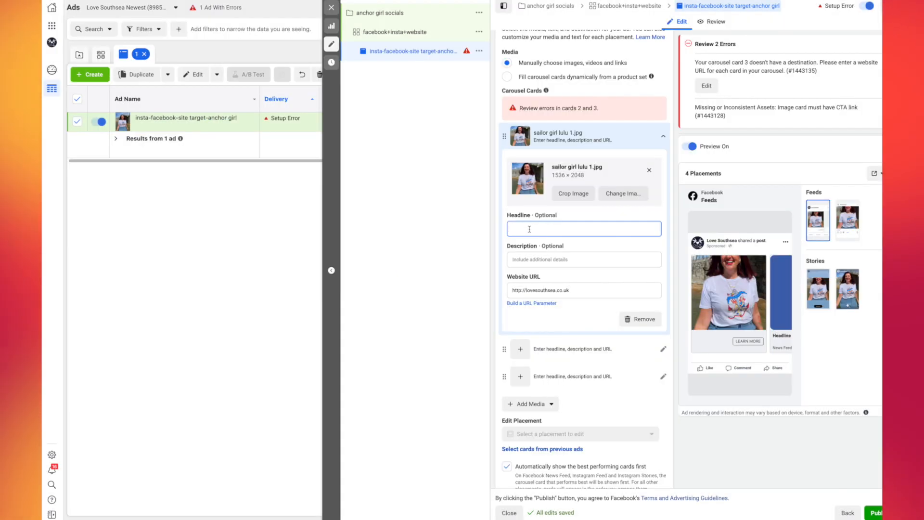
text(FREE SHIPPING)
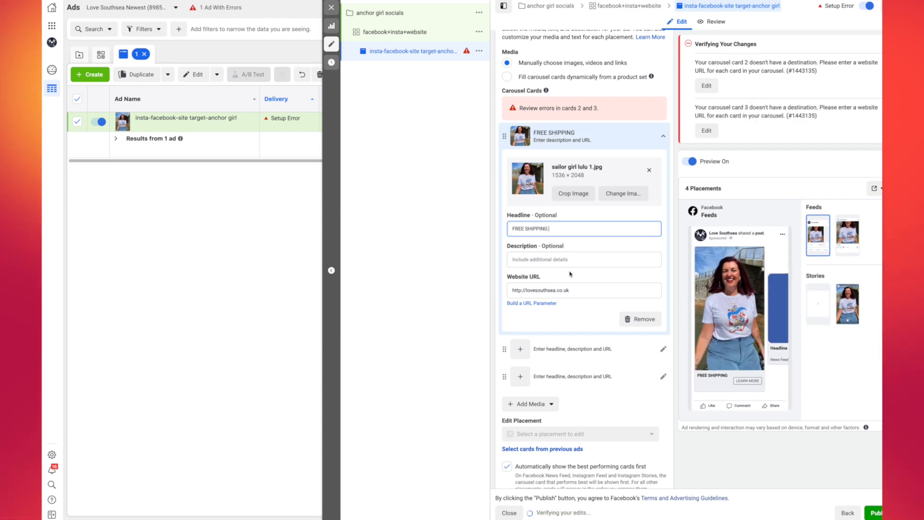
drag(549, 229, 501, 230)
text(LIMI)
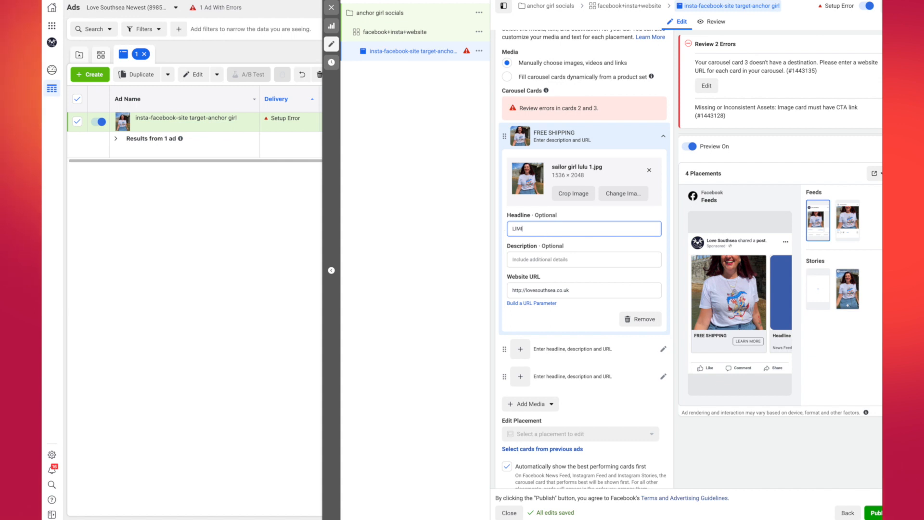
text(TED EDITION)
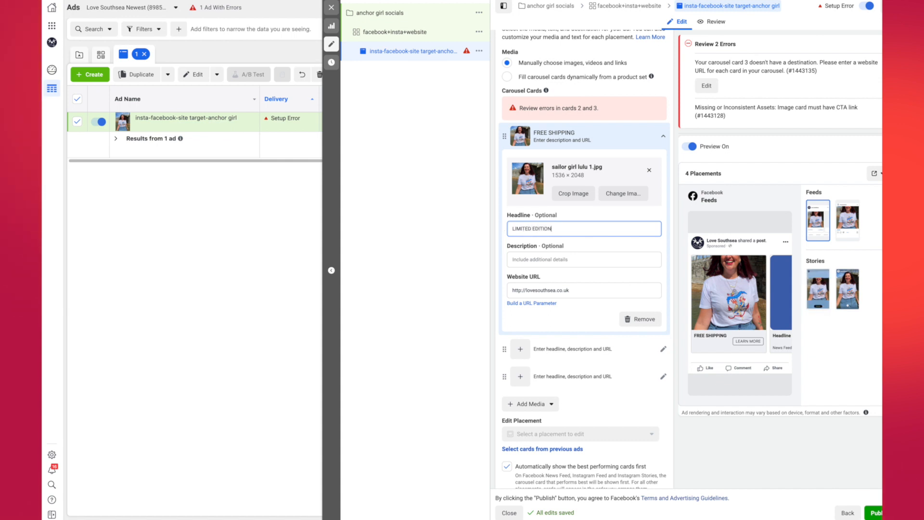
click(525, 264)
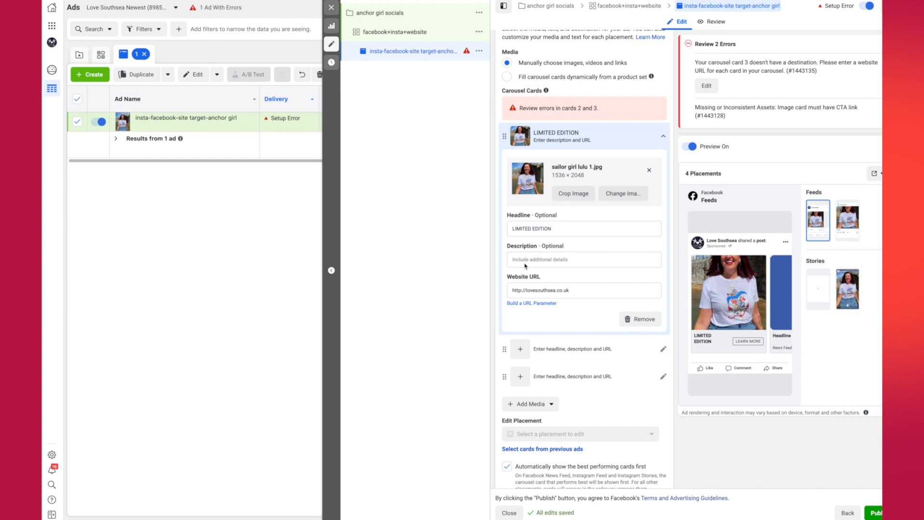
click(525, 262)
text(£20)
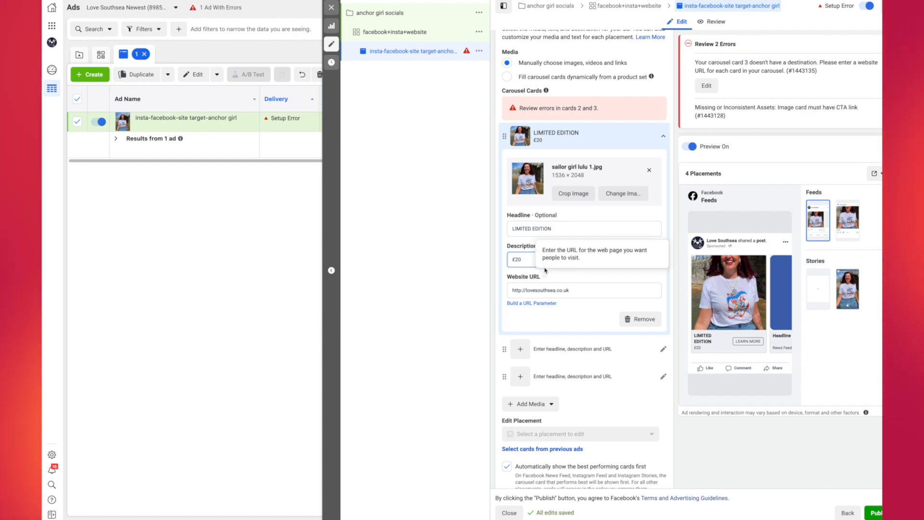
scroll(550, 313, down, 6)
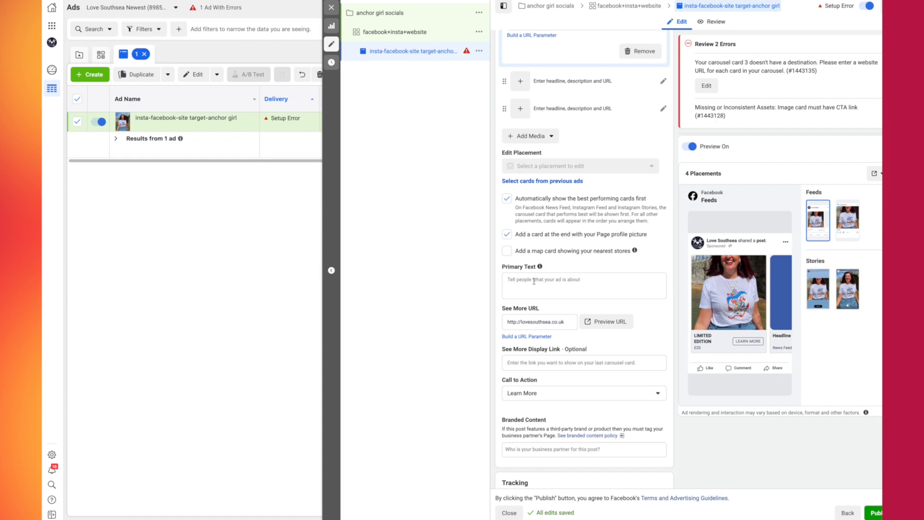
click(534, 282)
scroll(534, 290, up, 4)
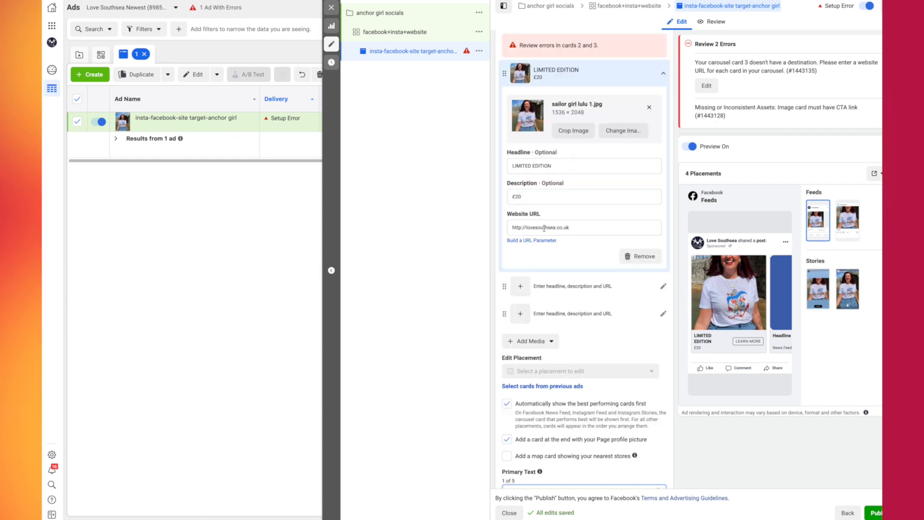
click(570, 230)
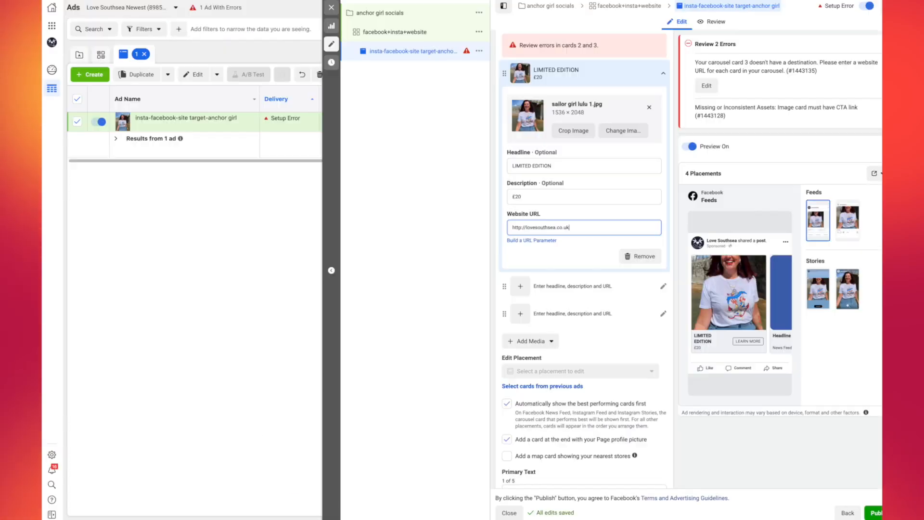
triple_click(573, 228)
text(https://lovesouthsea.co.uk/products/love-southsea-limited-edition-anchor-girl-t-shirt)
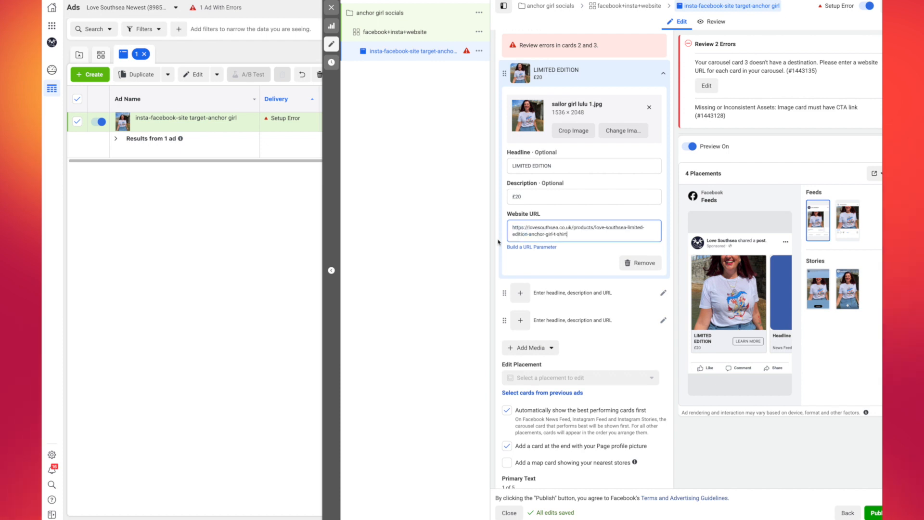
Give the second carousel card the headline "£20" and the description "LIMITED EDITION".
scroll(547, 205, up, 2)
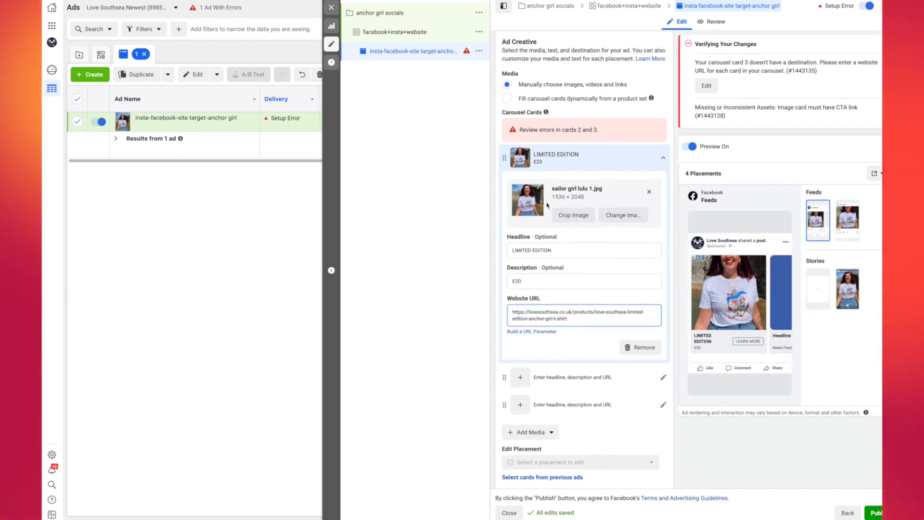
scroll(547, 205, down, 2)
scroll(547, 205, down, 2)
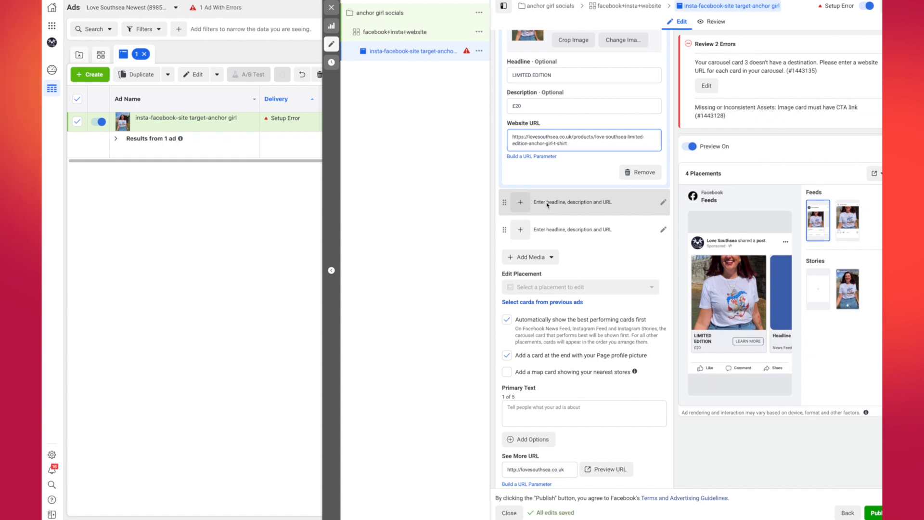
click(528, 202)
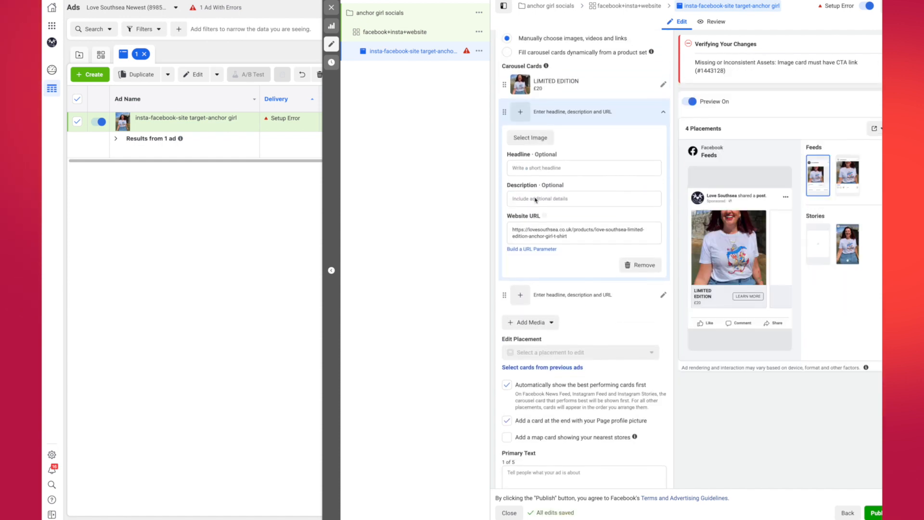
scroll(535, 200, down, 1)
scroll(534, 197, up, 1)
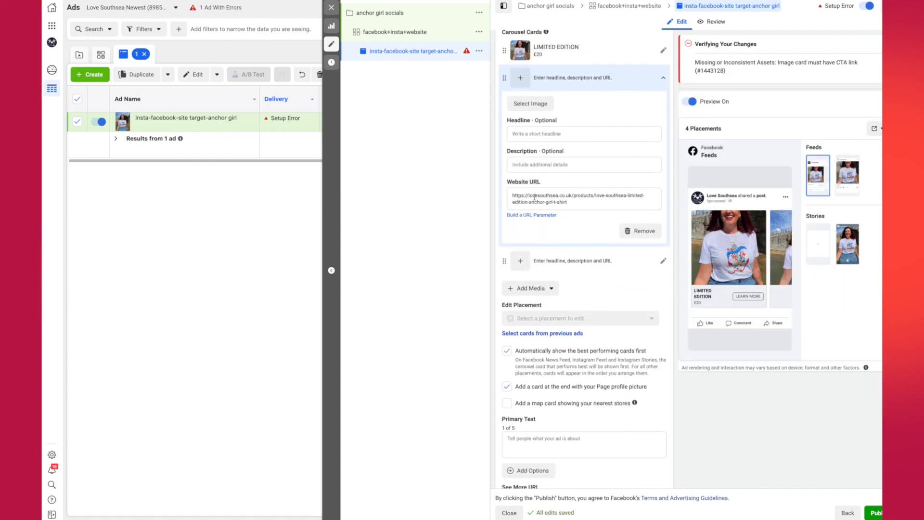
click(530, 137)
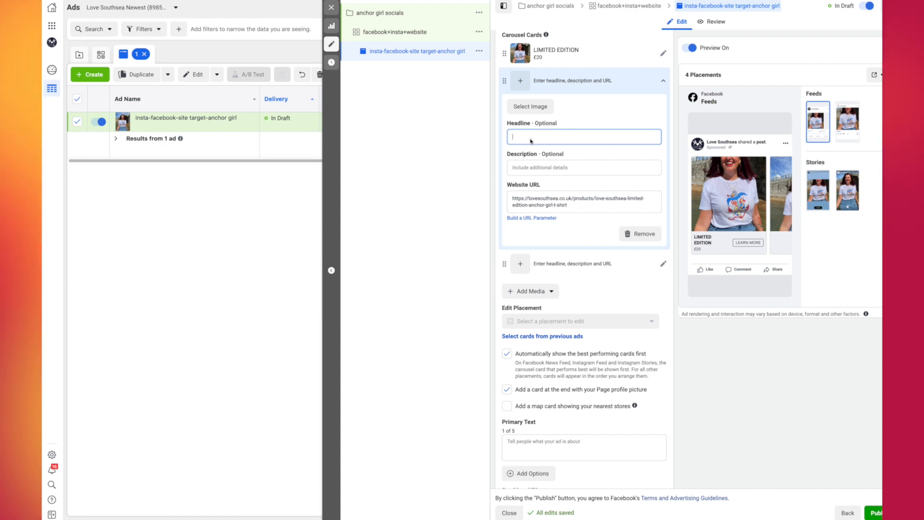
text(£20)
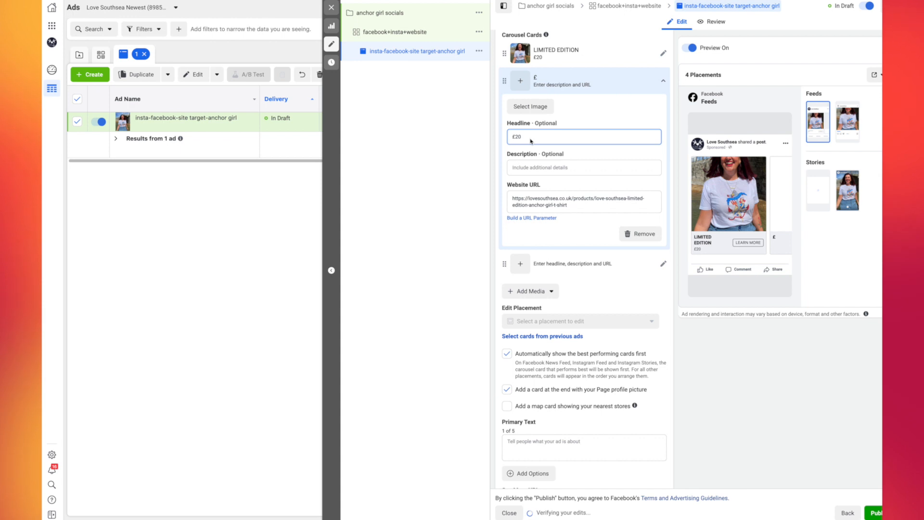
click(531, 172)
text(LiMIT)
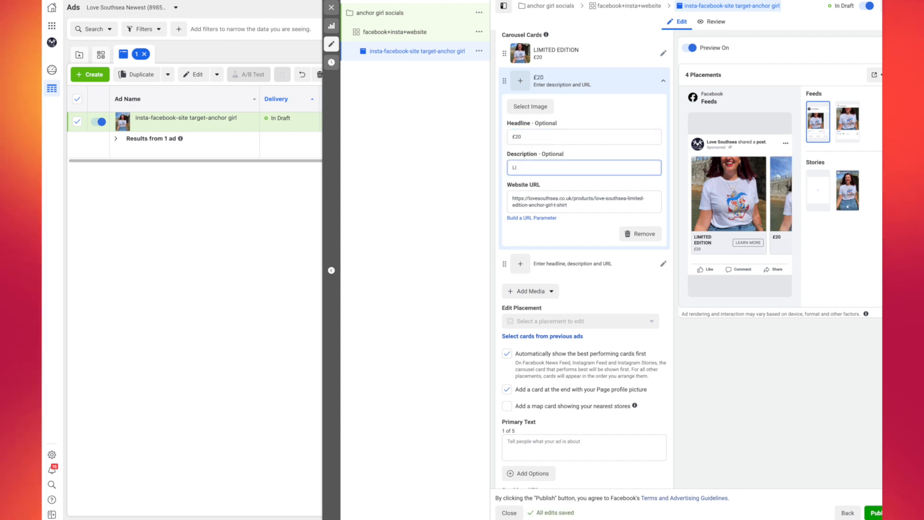
text(ED EDITION)
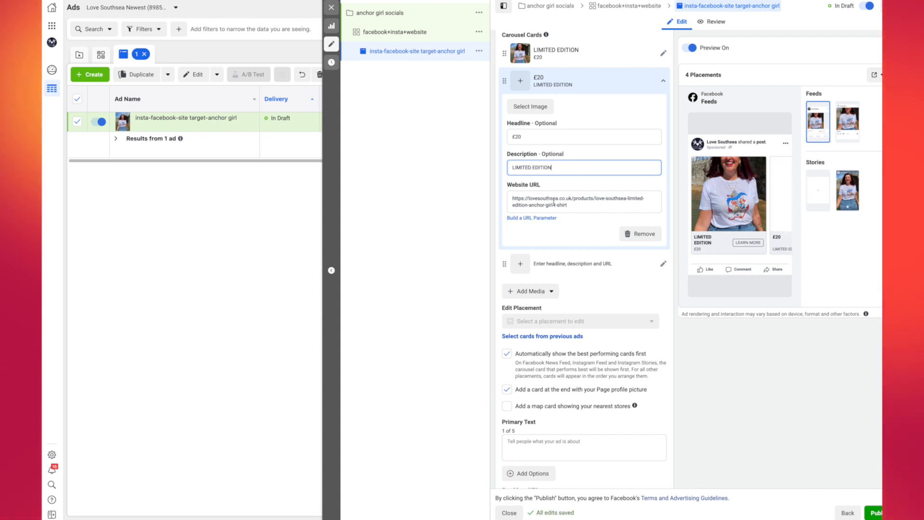
key(Tab)
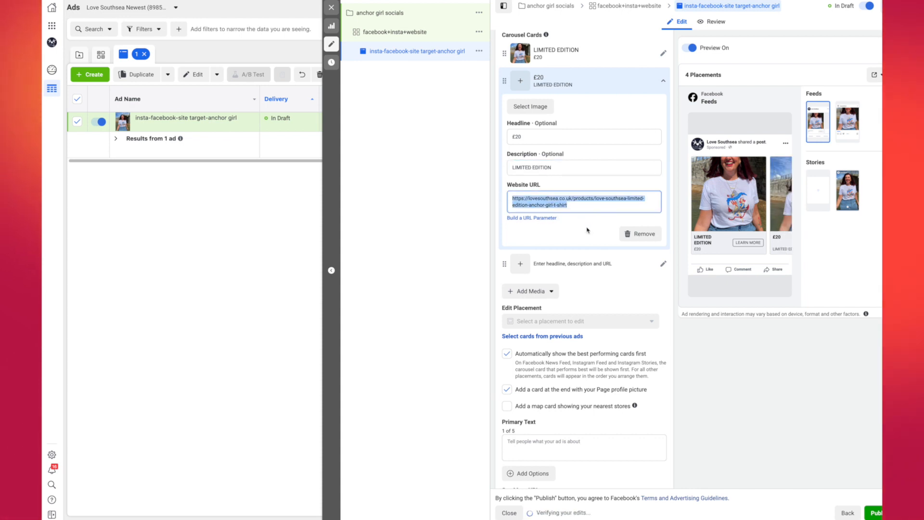
Add the account image "sailor girl lulu 2.jpg" to the second carousel card.
click(588, 230)
click(532, 111)
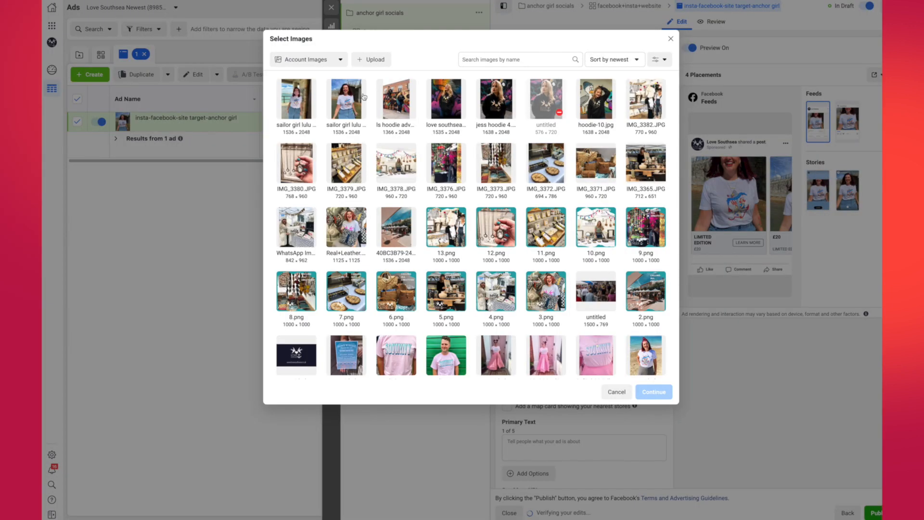
click(654, 391)
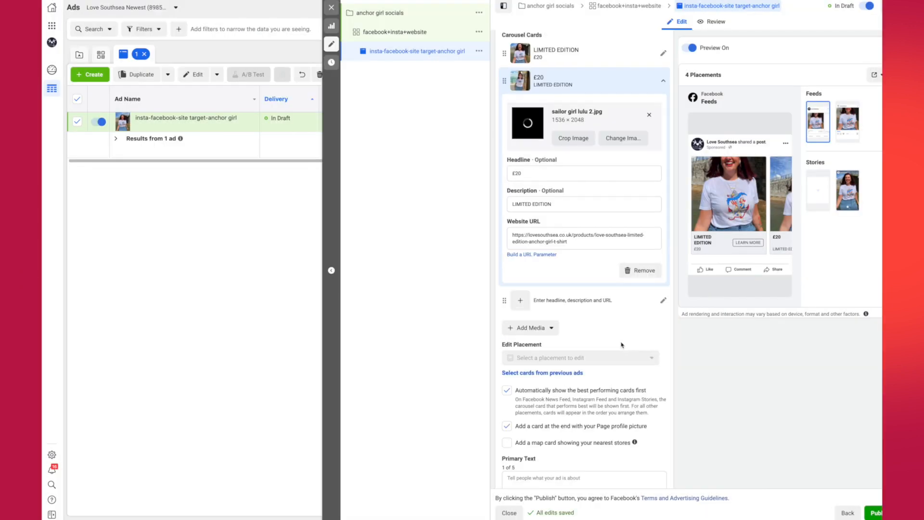
Crop the second card's image to the vertical 9:16 ratio around the woman and save the crop.
click(568, 145)
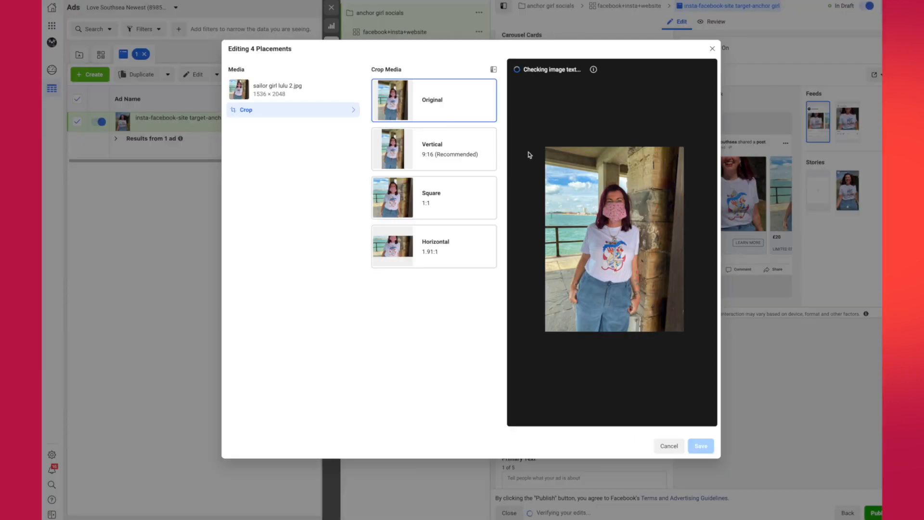
drag(667, 147, 661, 158)
drag(638, 192, 636, 193)
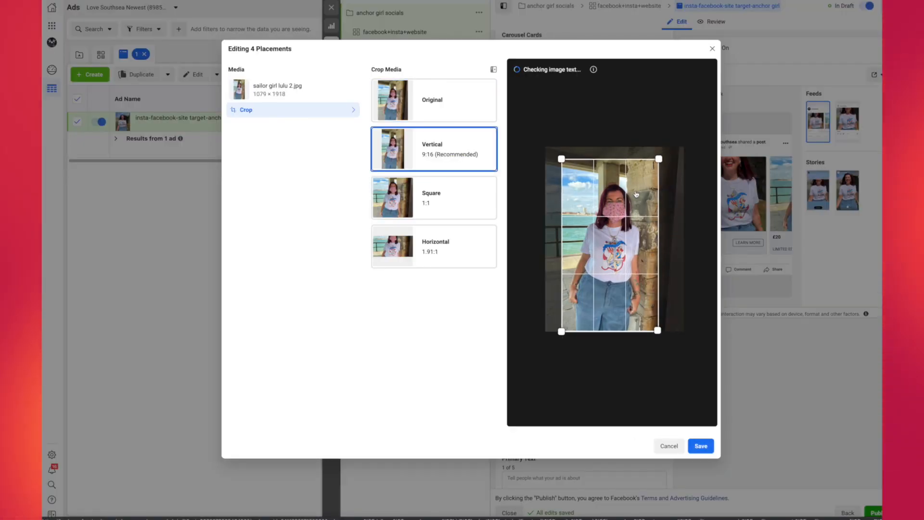
click(702, 446)
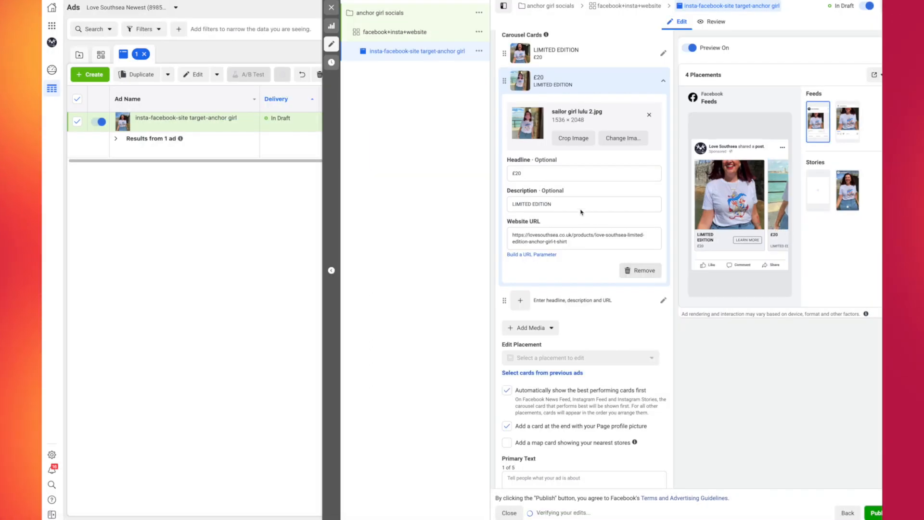
Turn off the extra end card that shows the Page profile picture.
scroll(574, 206, down, 2)
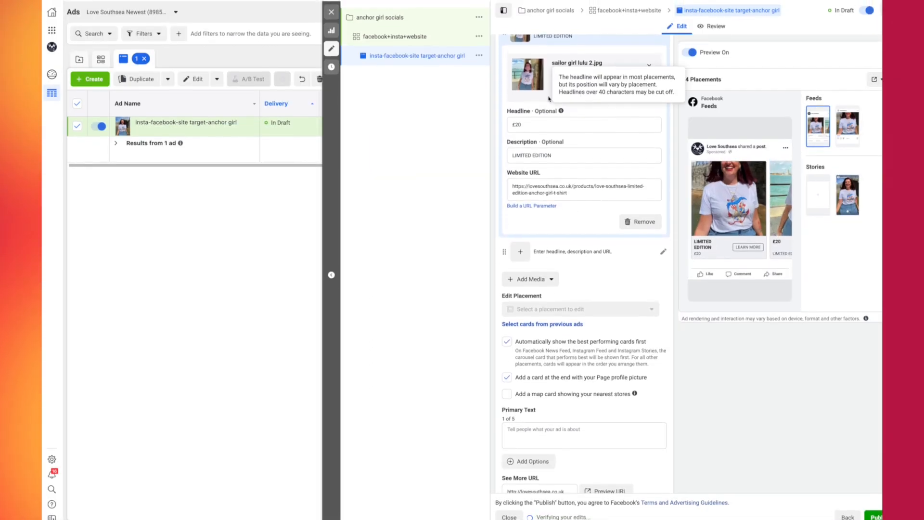
scroll(554, 309, up, 4)
scroll(559, 269, up, 2)
scroll(554, 250, down, 2)
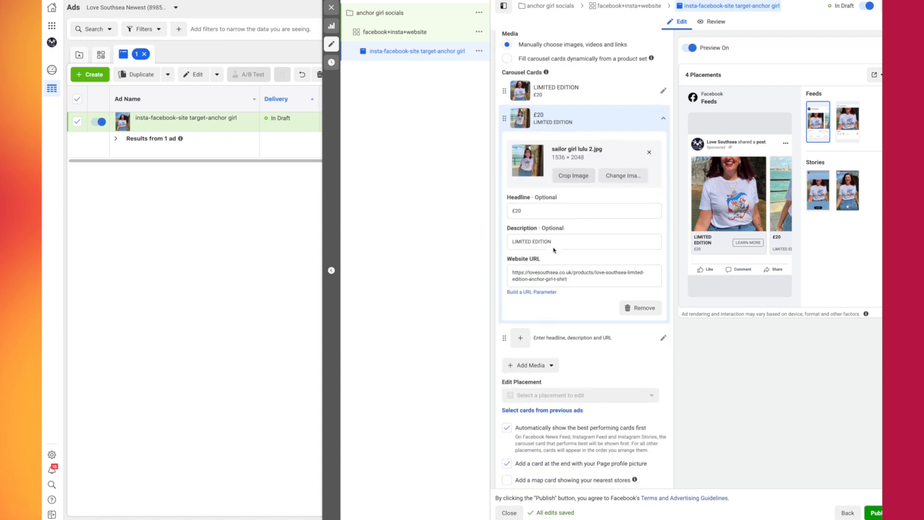
scroll(535, 337, down, 2)
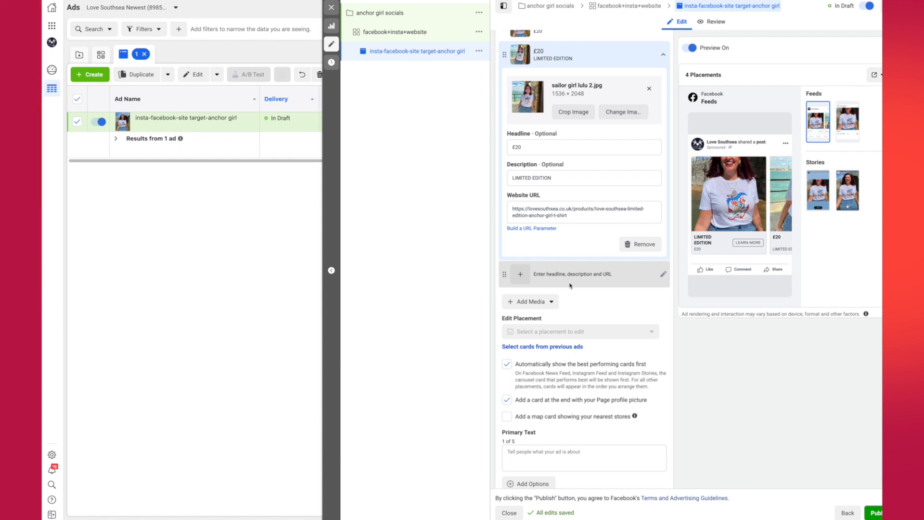
scroll(571, 286, down, 3)
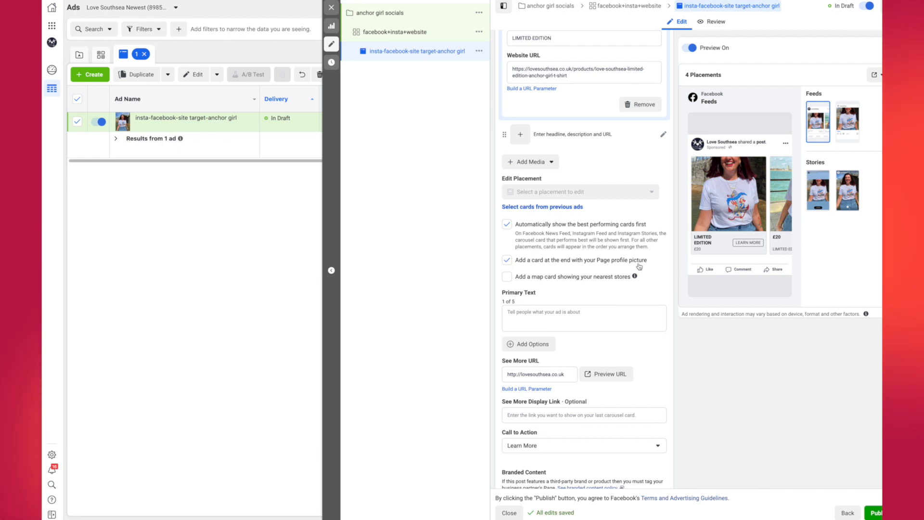
click(509, 262)
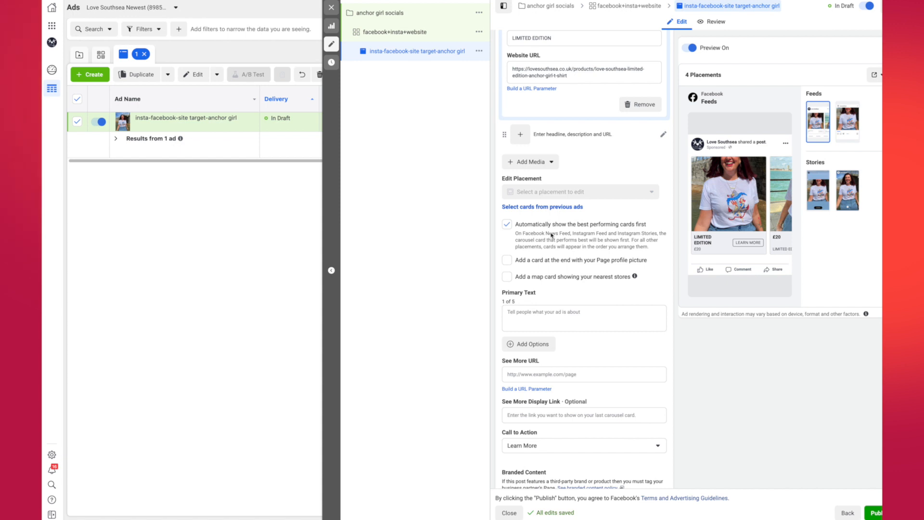
Write the ad's primary text "Grab our LIMITED EDITION Anchor Girl tee before they're all gone", ending with a blue heart emoji.
scroll(552, 235, down, 2)
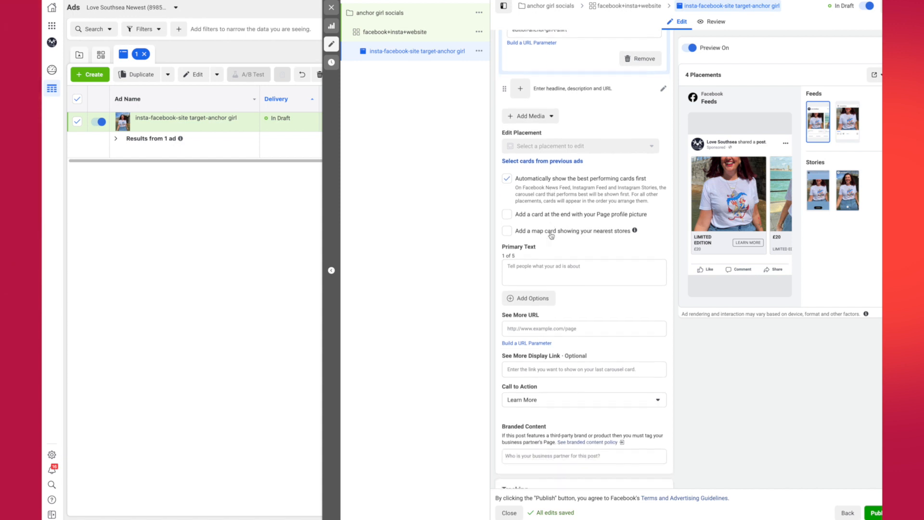
click(542, 269)
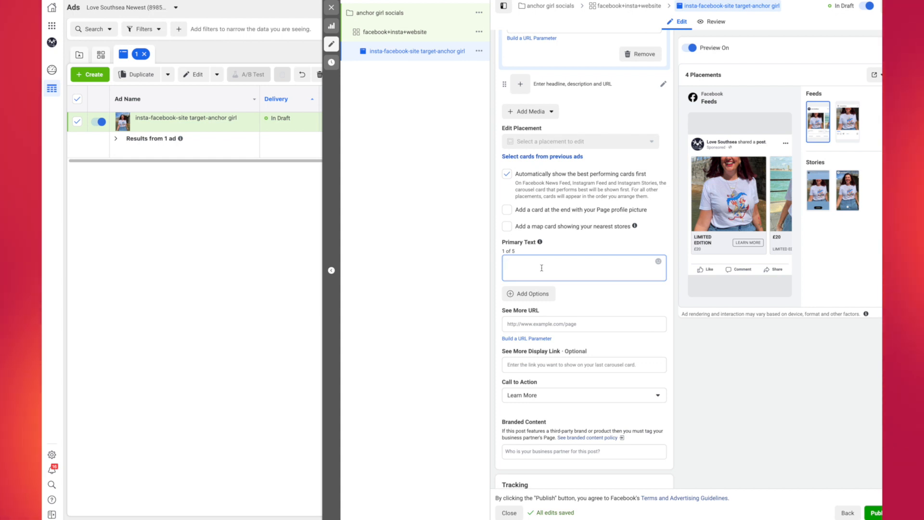
text(Grab )
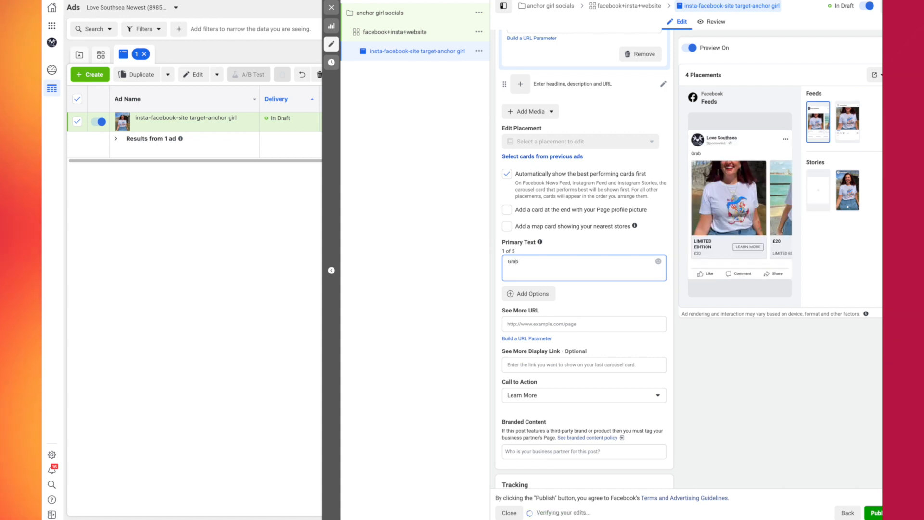
text(our)
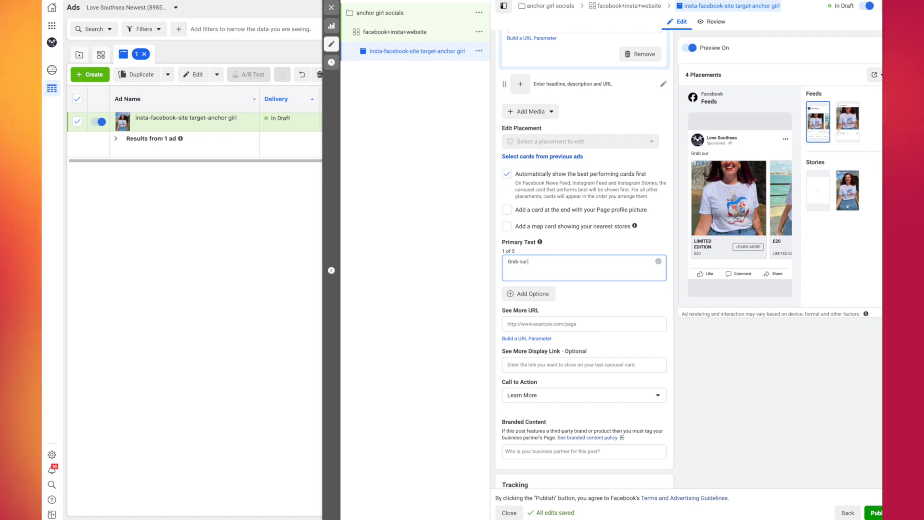
text( And)
key(BackSpace)
key(BackSpace)
key(BackSpace)
text(LIM)
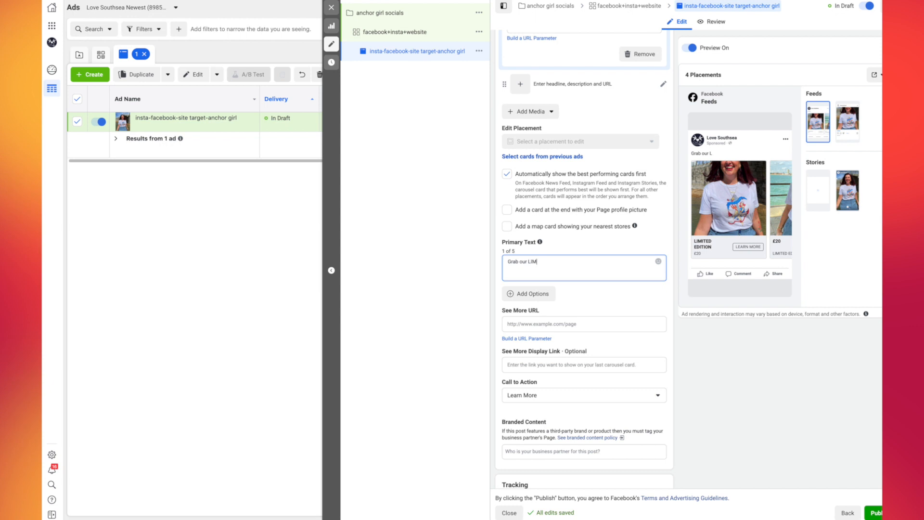
text(ITED EDITION)
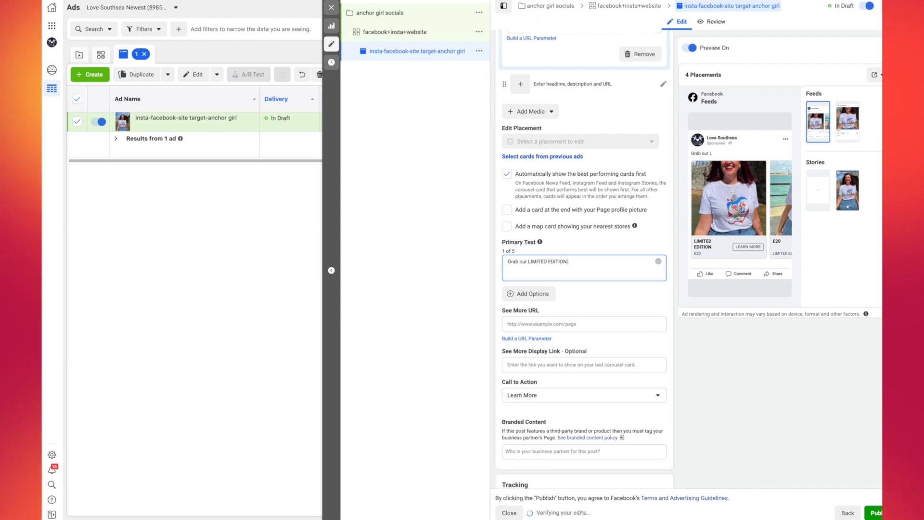
text( Anchor )
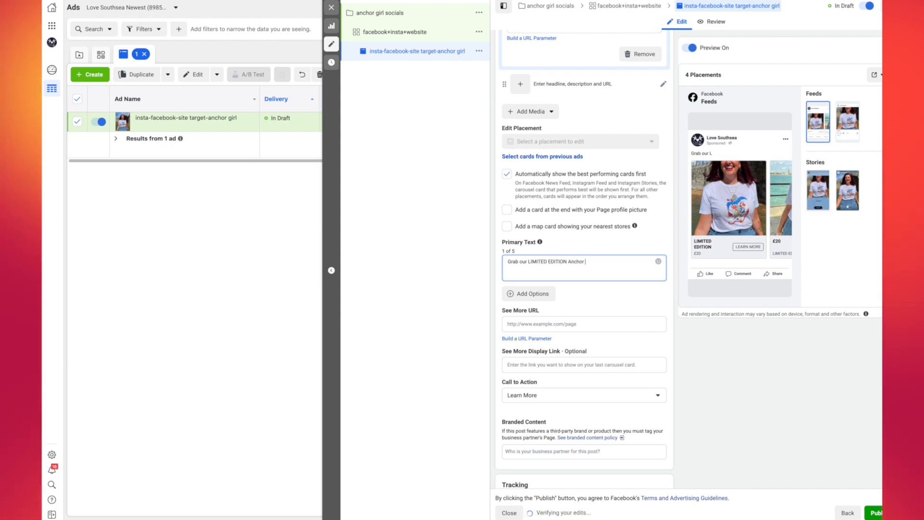
text(Girl te)
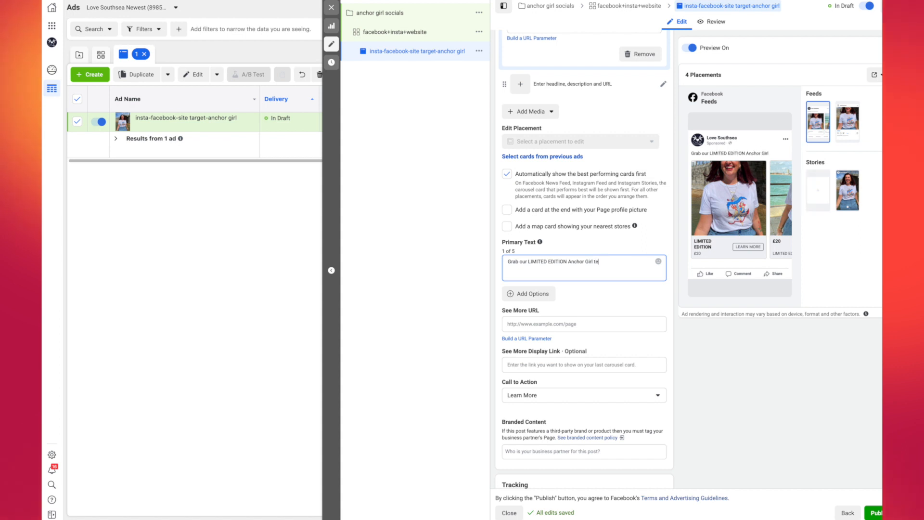
text(e)
text( befo)
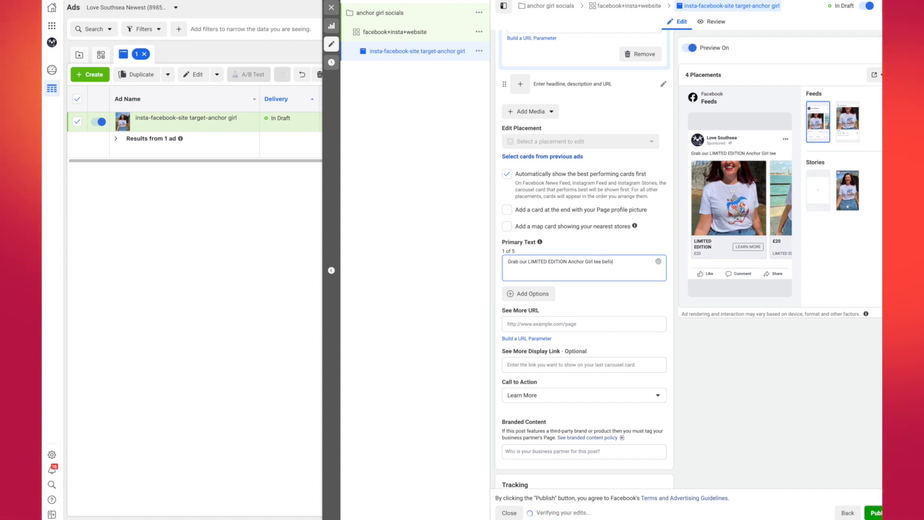
text(re they)
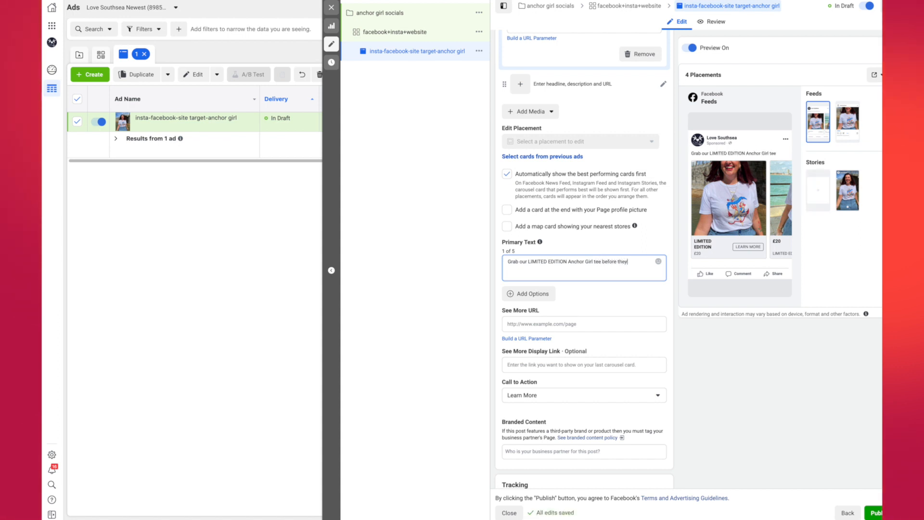
text('re all gone.)
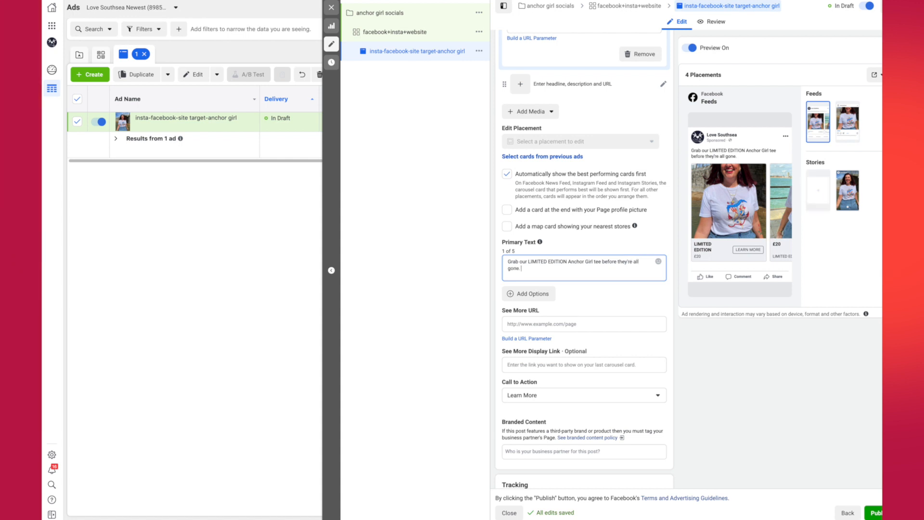
key(BackSpace)
click(658, 261)
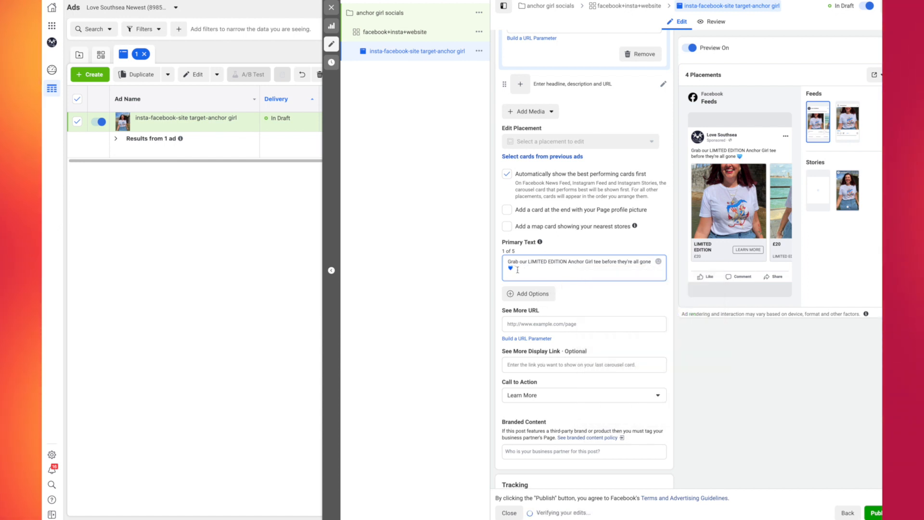
key(Return)
key(Return)
text(gfdgdf)
key(Return)
key(Return)
text(gfdg)
key(Return)
text(gfd gfd gfd gfd gfd)
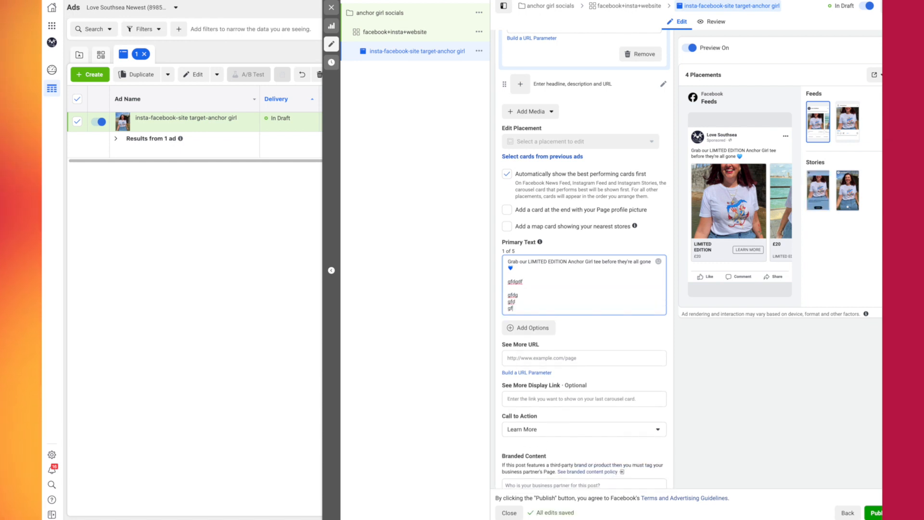
drag(516, 330, 498, 281)
key(BackSpace)
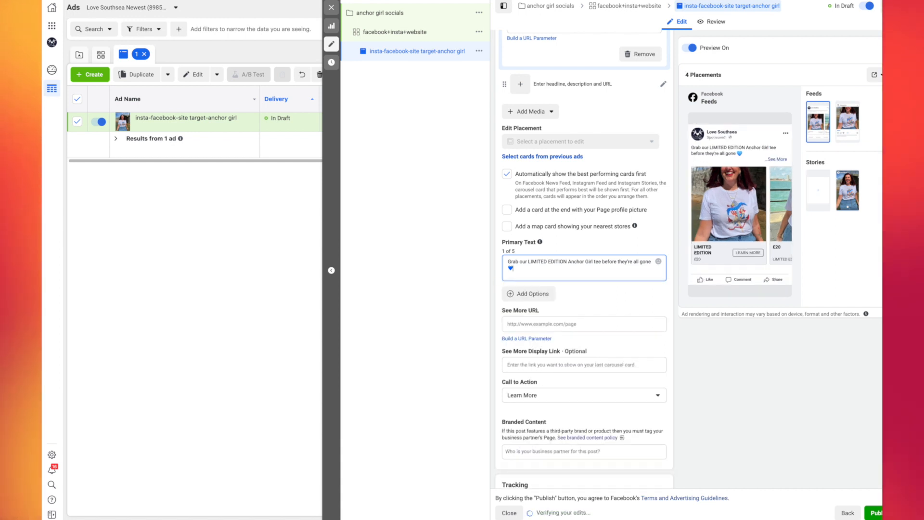
Copy the second carousel card's website URL and use it as the ad's See More URL.
scroll(542, 300, down, 2)
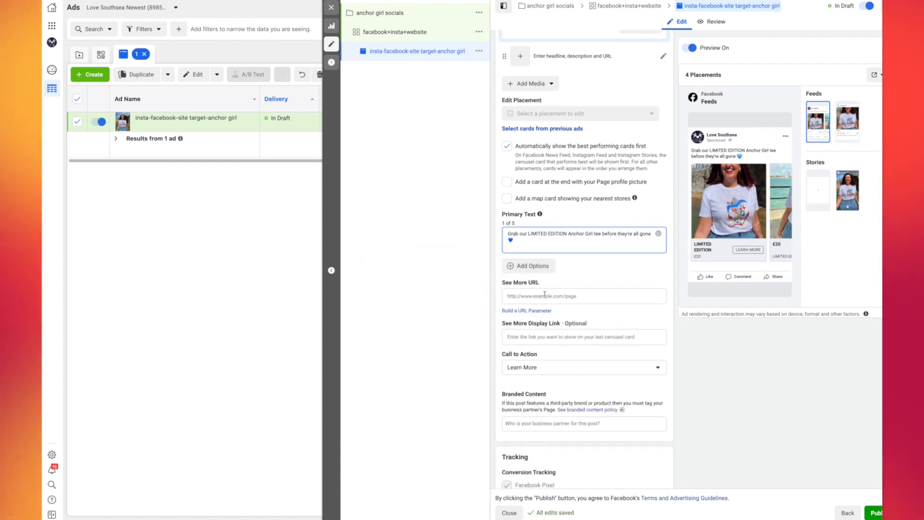
click(538, 258)
scroll(574, 142, up, 3)
drag(573, 120, 492, 114)
key(ctrl+c)
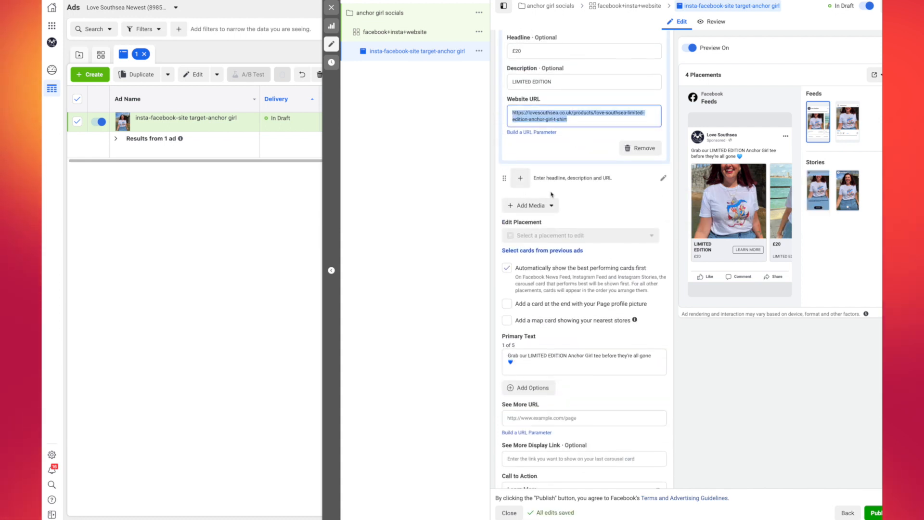
scroll(551, 197, down, 4)
click(550, 226)
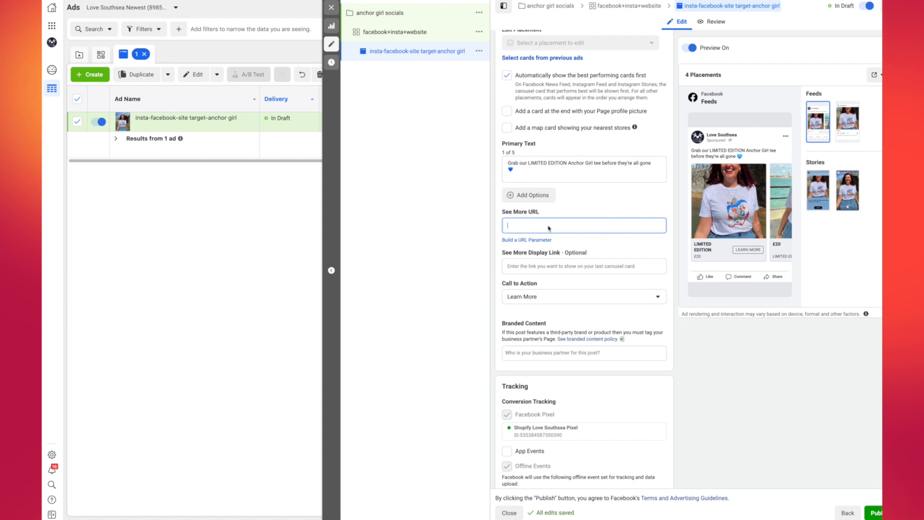
key(ctrl+v)
Set the ad's call to action to Shop Now.
click(548, 320)
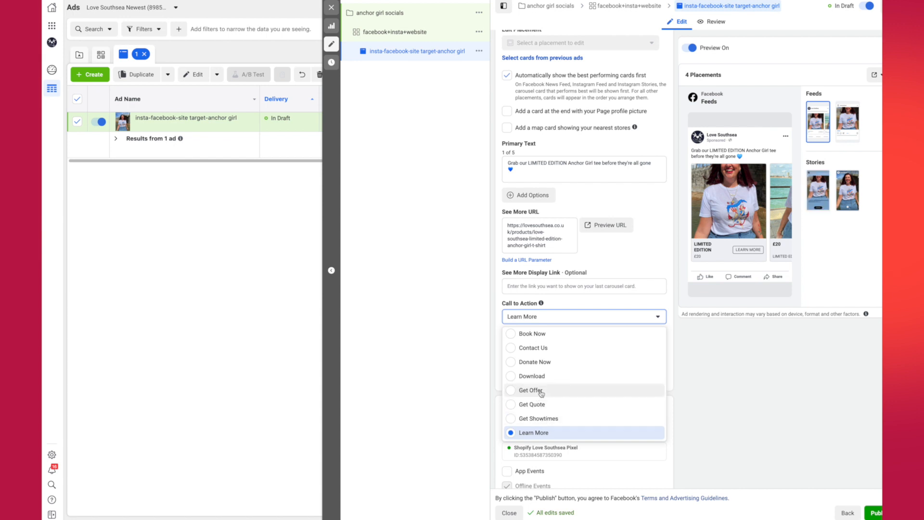
scroll(539, 396, up, 3)
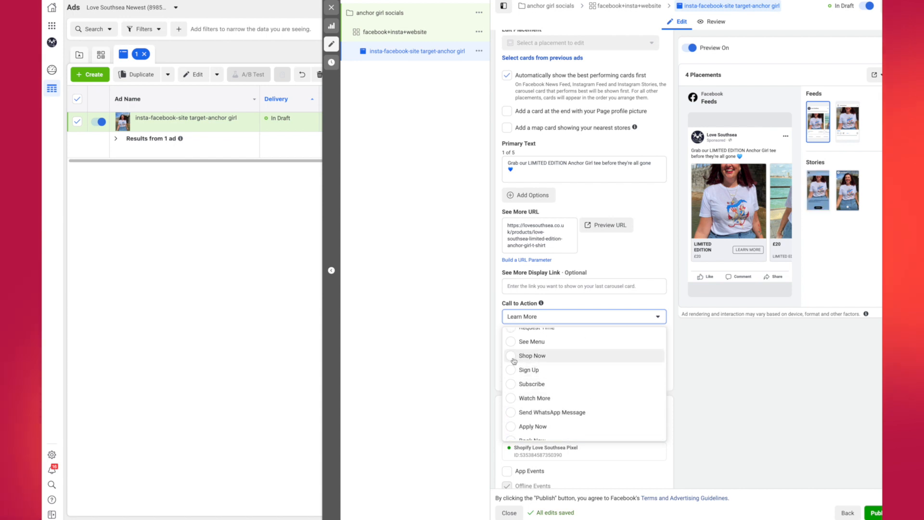
click(530, 357)
scroll(554, 299, down, 2)
click(542, 263)
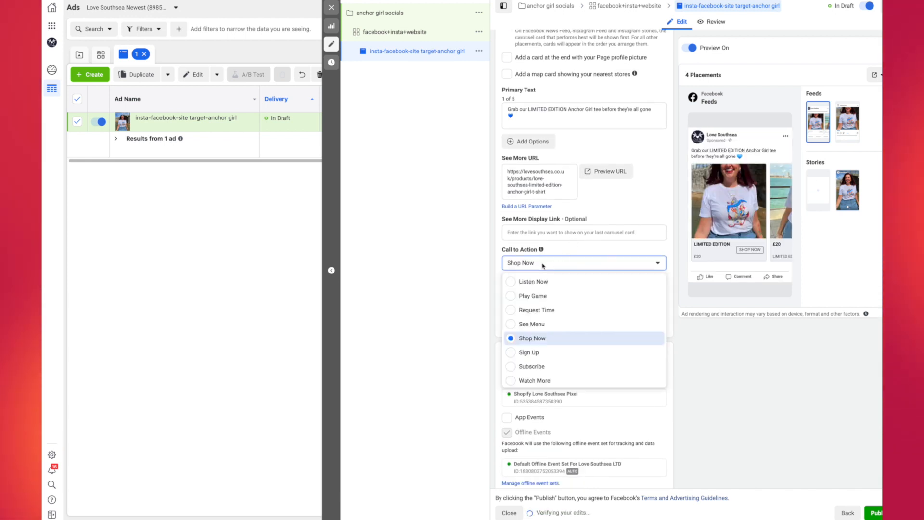
scroll(535, 350, down, 3)
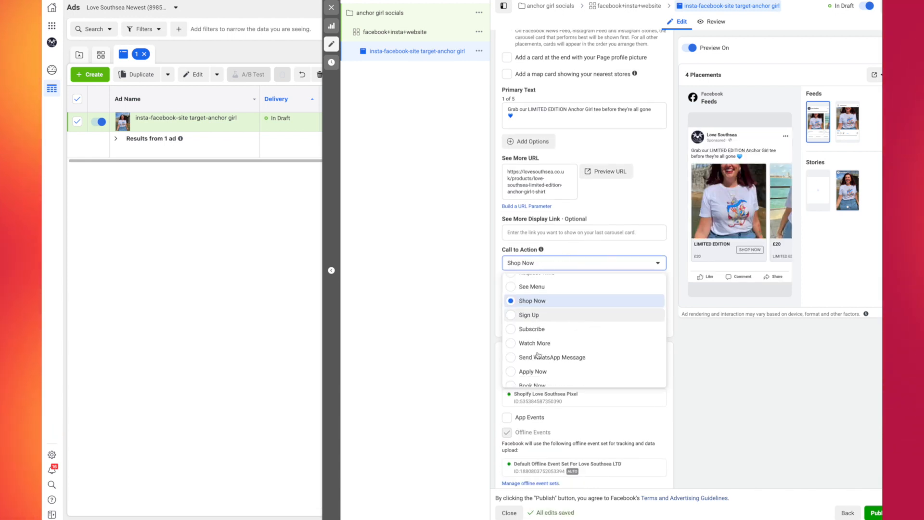
scroll(538, 355, down, 2)
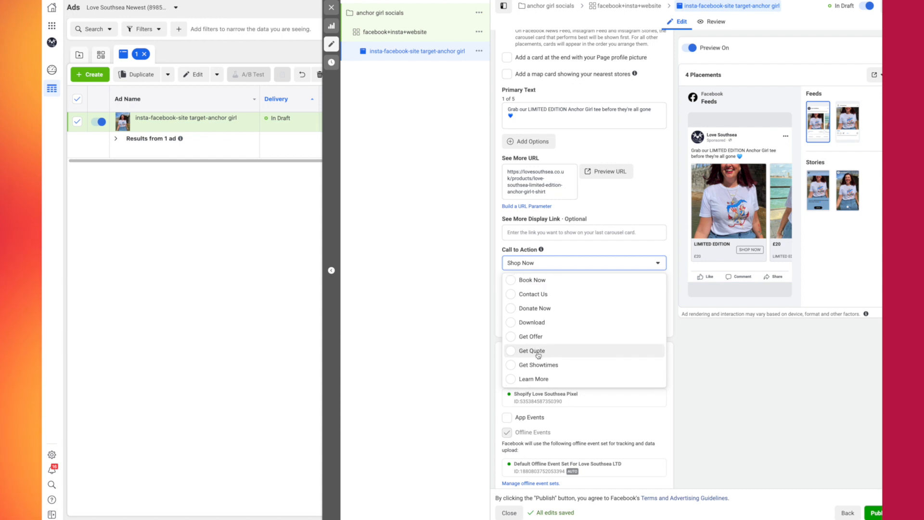
scroll(555, 326, down, 3)
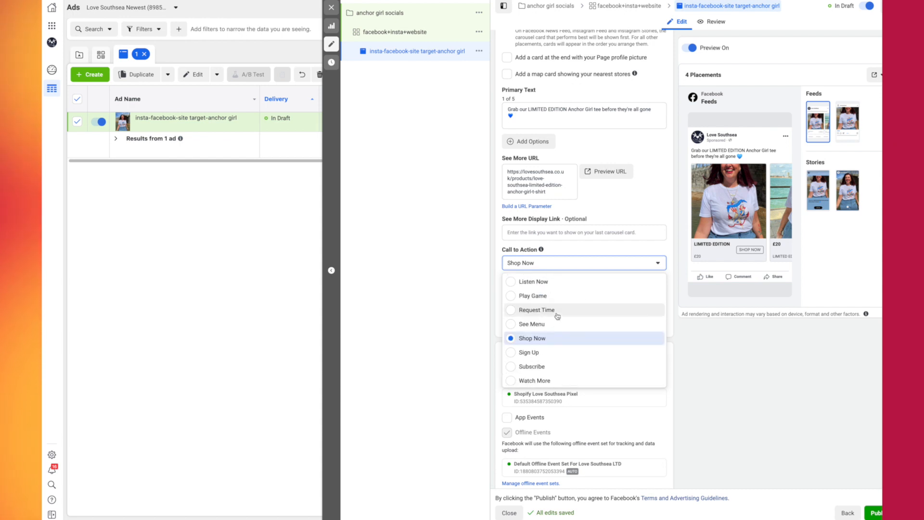
click(532, 340)
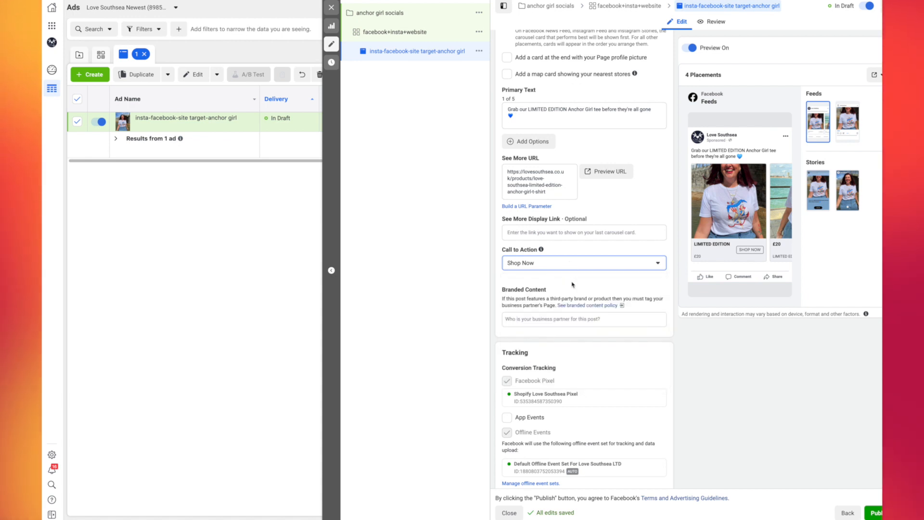
Publish the "insta-facebook-site target-anchor girl" ad and look over its settings.
scroll(572, 285, down, 2)
scroll(582, 283, up, 4)
scroll(582, 283, up, 10)
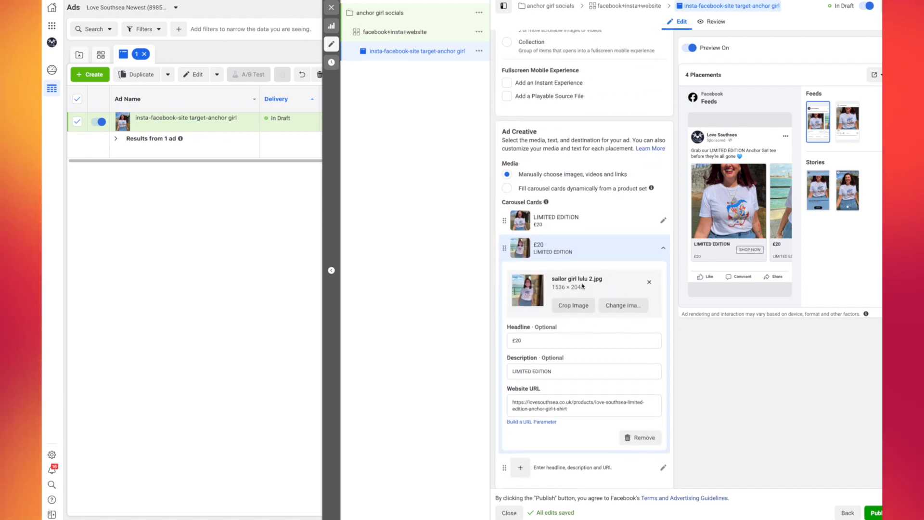
click(874, 513)
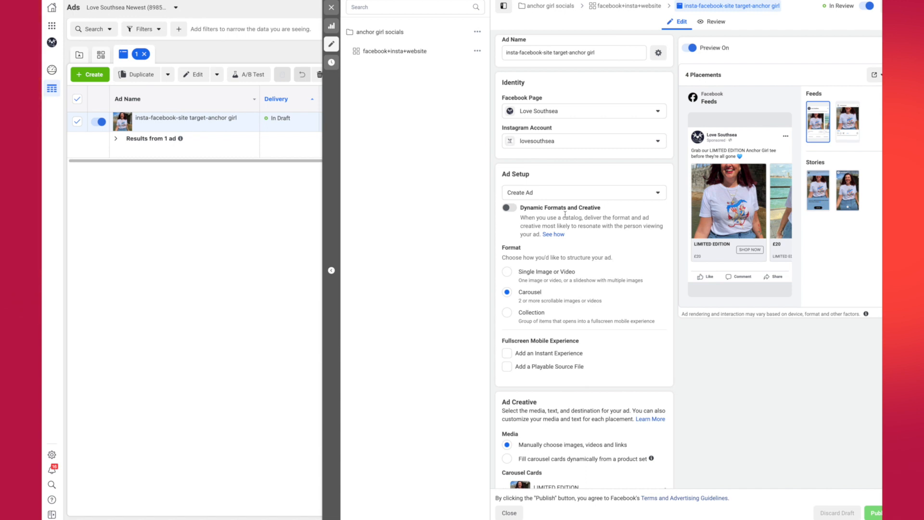
scroll(558, 239, down, 15)
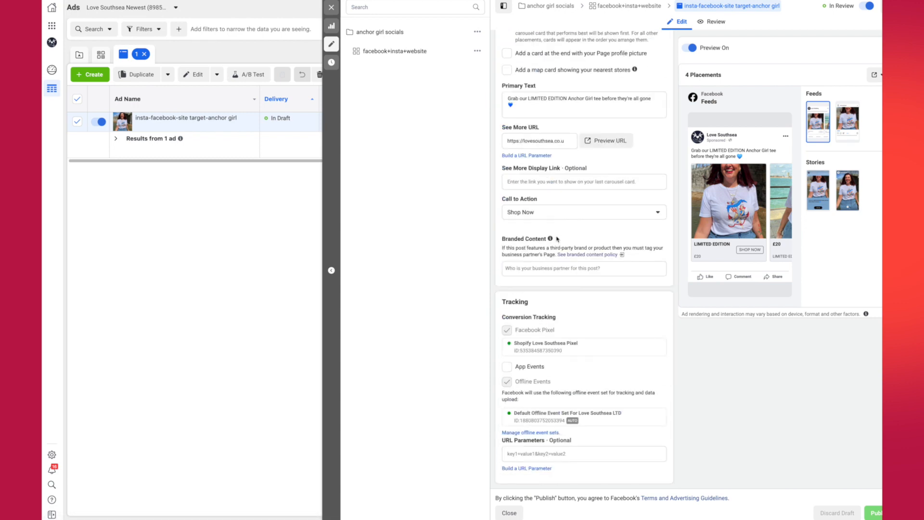
scroll(557, 239, up, 15)
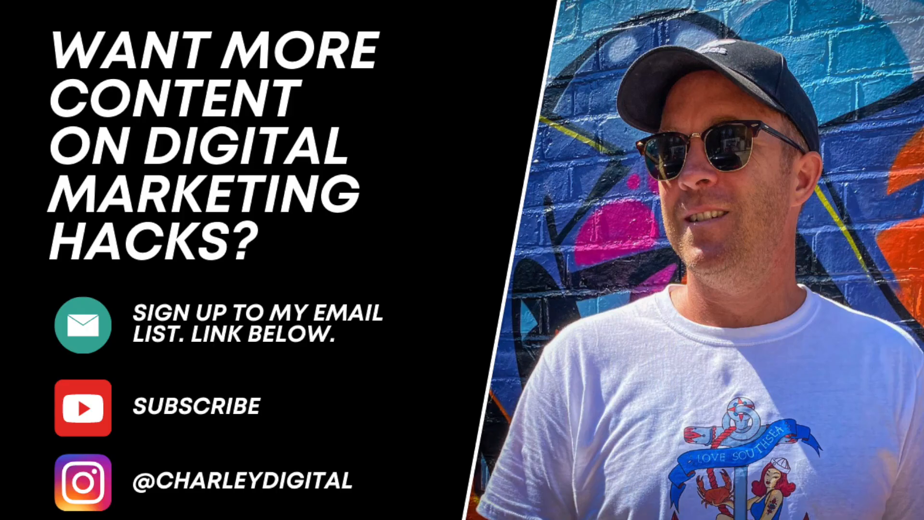